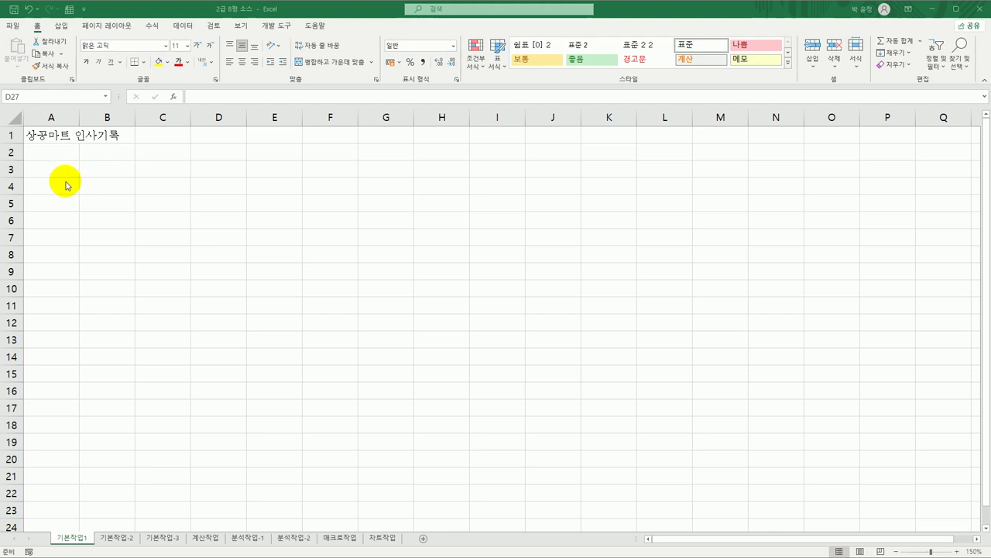
Step: On sheet 기본작업-2, merge and center the ranges A5:A6, A7:A9, A10:A12 and A13:B13
drag(59, 169, 374, 235)
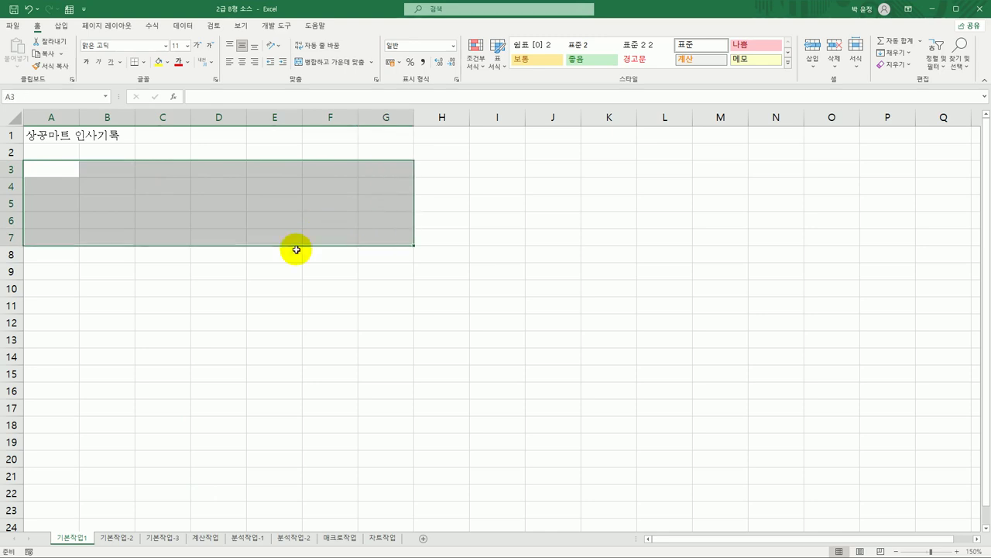
click(116, 536)
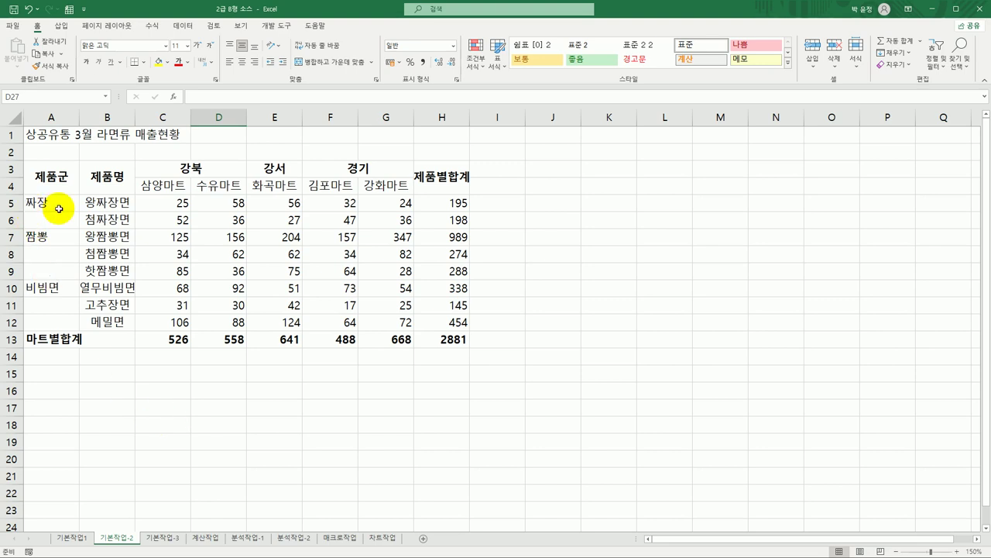
drag(56, 202, 56, 218)
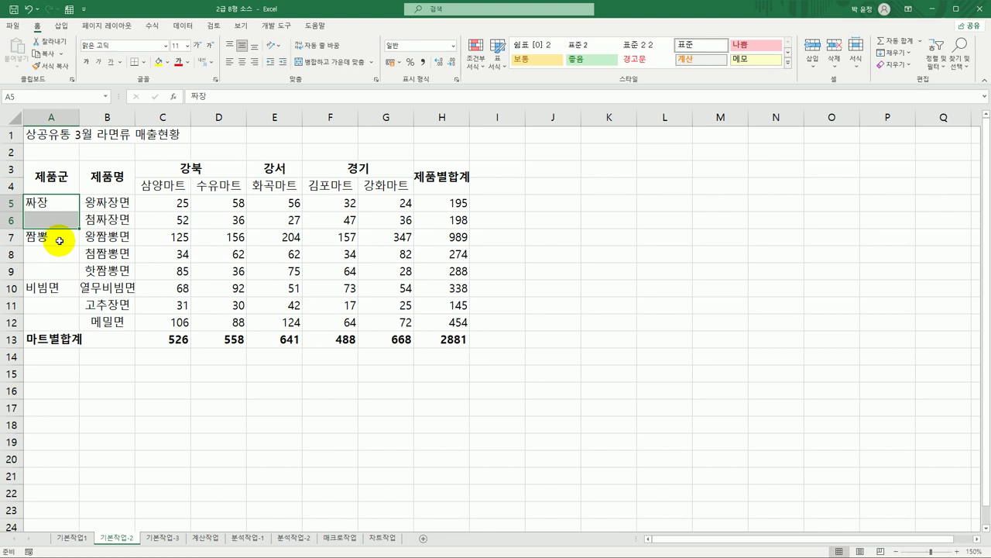
drag(59, 243, 53, 320)
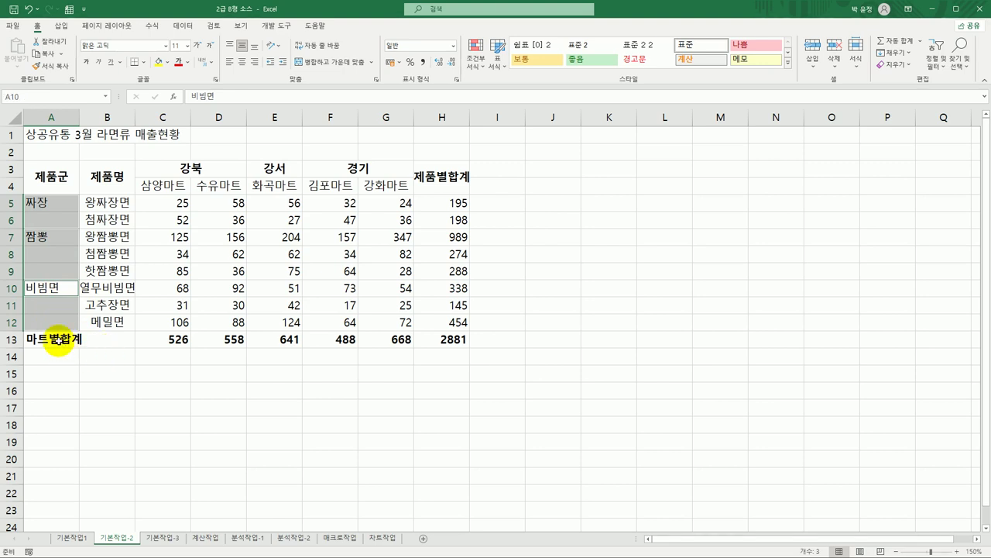
drag(61, 340, 98, 341)
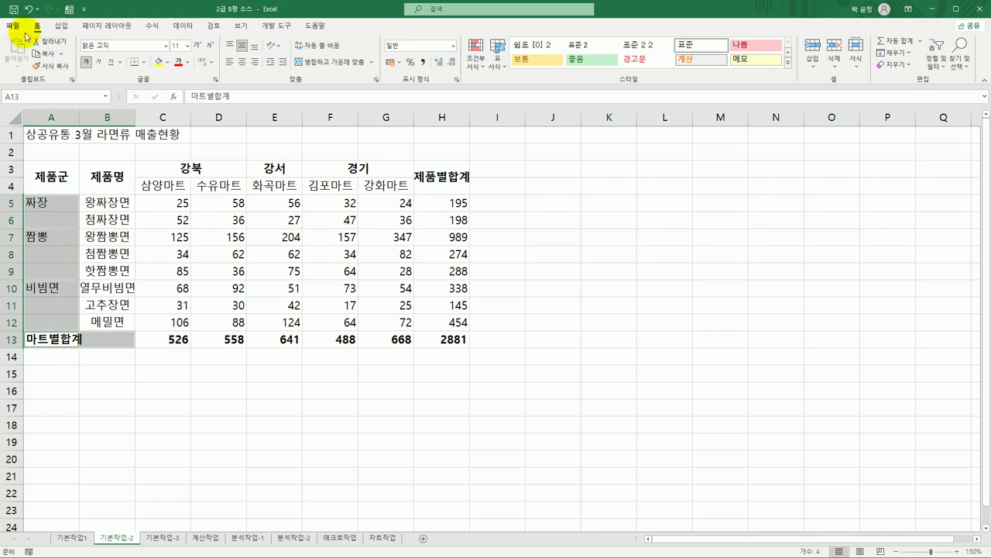
click(336, 68)
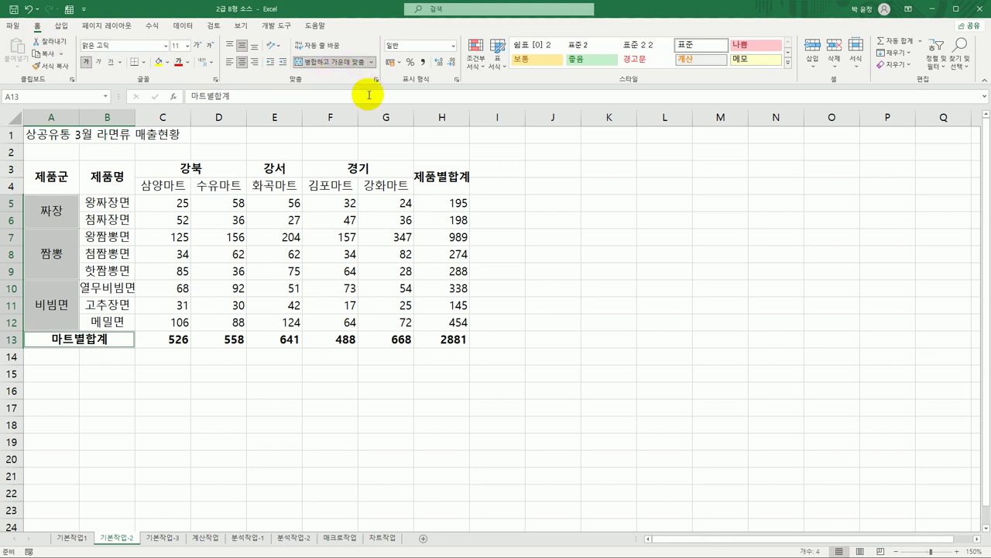
Step: Make the mart names in C4:G4 bold and fill those cells with standard yellow
drag(183, 186, 373, 191)
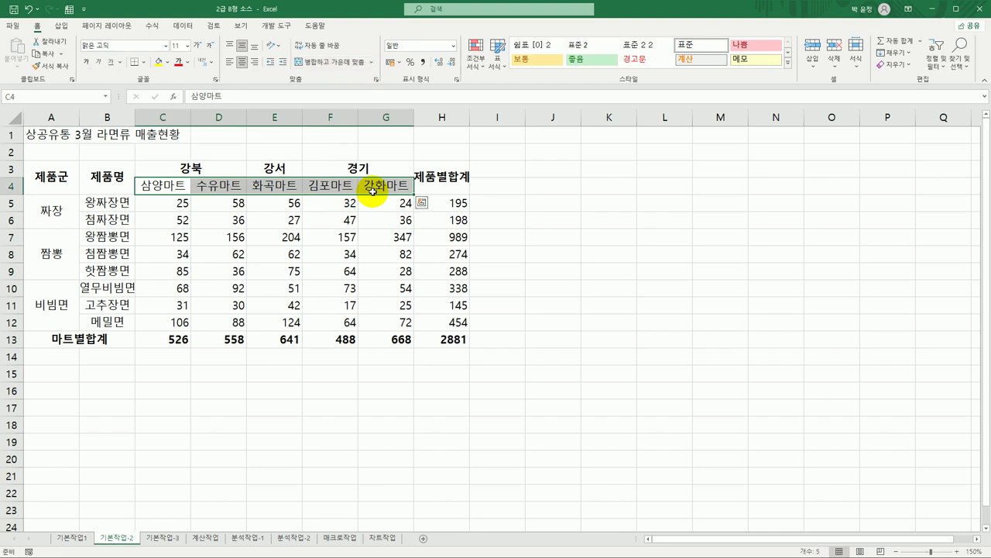
click(86, 63)
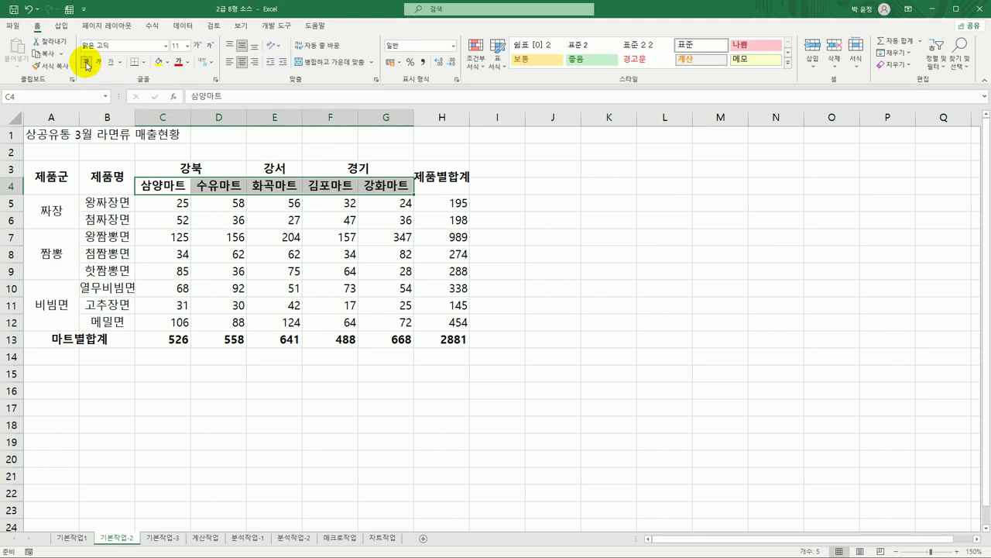
click(167, 63)
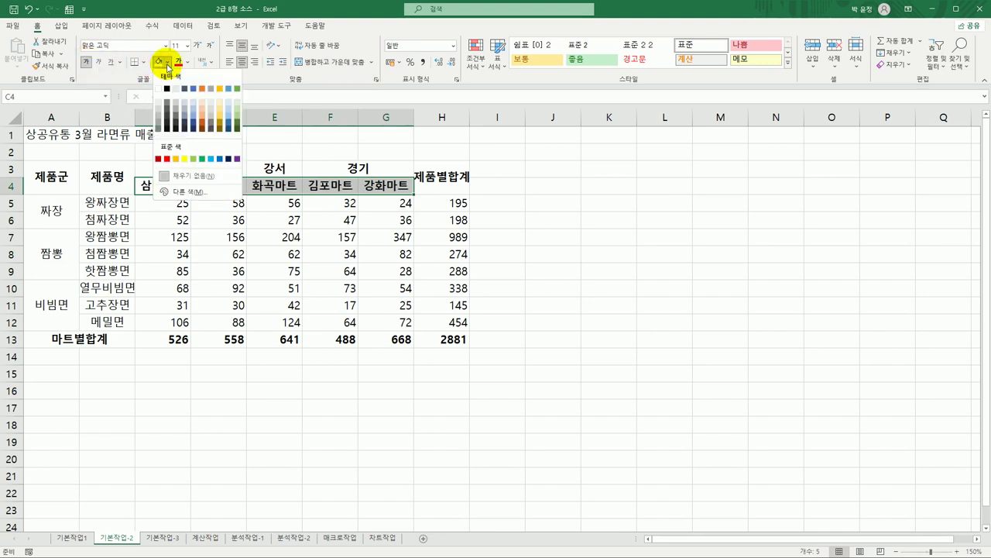
click(183, 159)
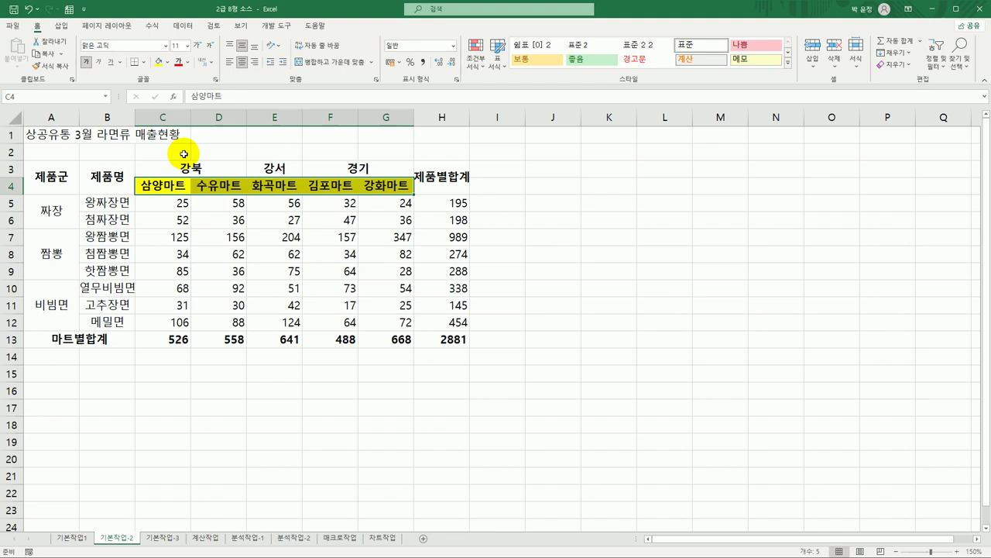
Step: Apply the custom number format #,##0개 to the sales figures in C5:H13
click(182, 203)
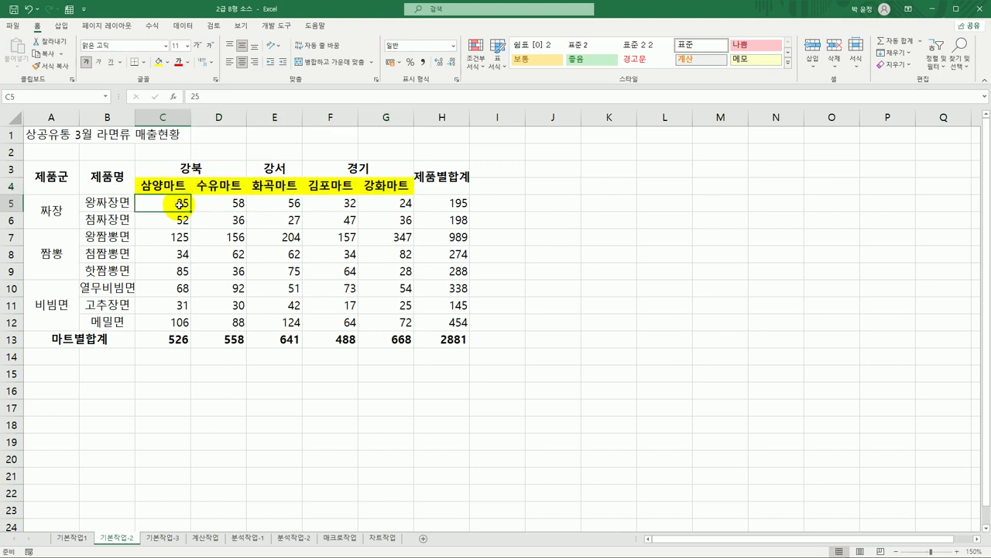
mouse_move(181, 203)
mouse_down()
mouse_move(387, 238)
mouse_move(448, 344)
mouse_up()
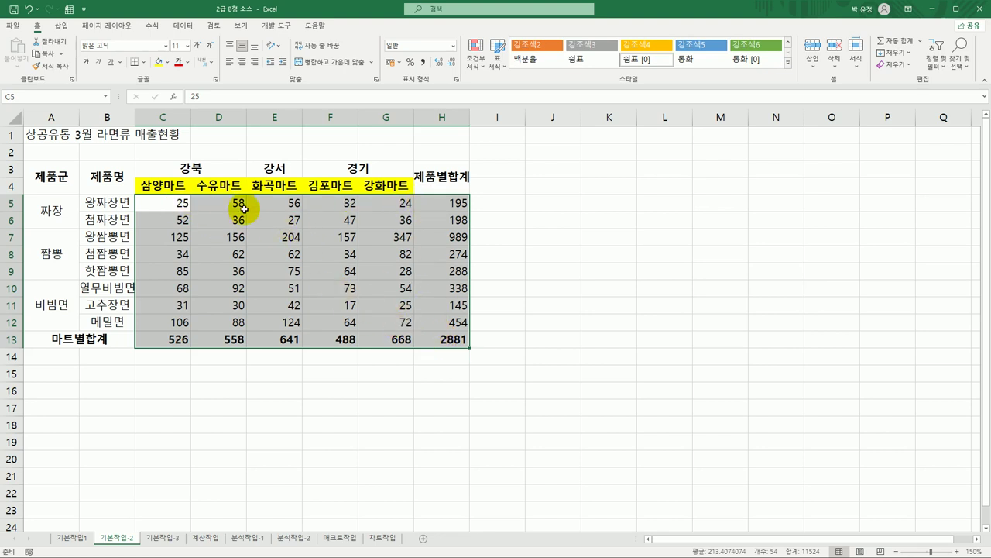
right_click(167, 203)
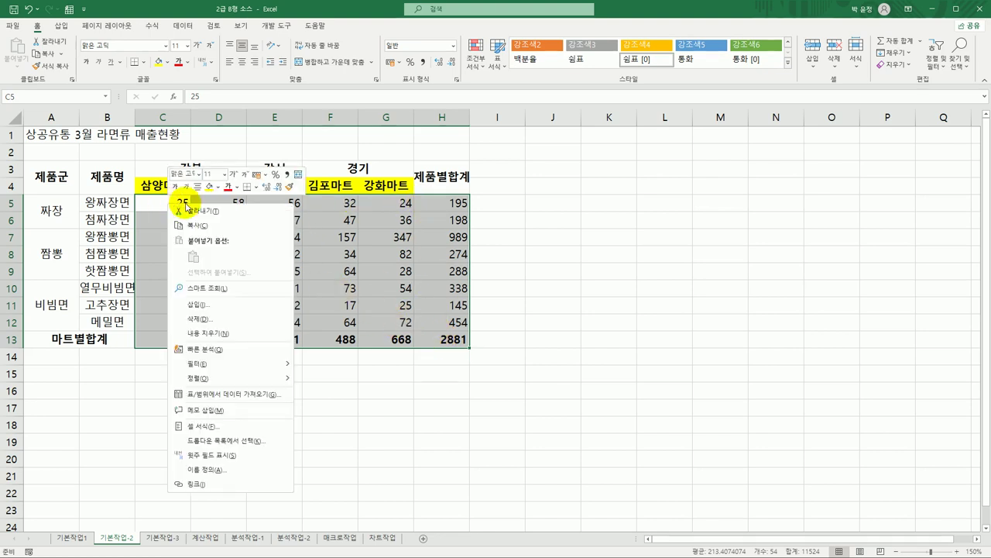
click(256, 430)
drag(260, 276, 642, 137)
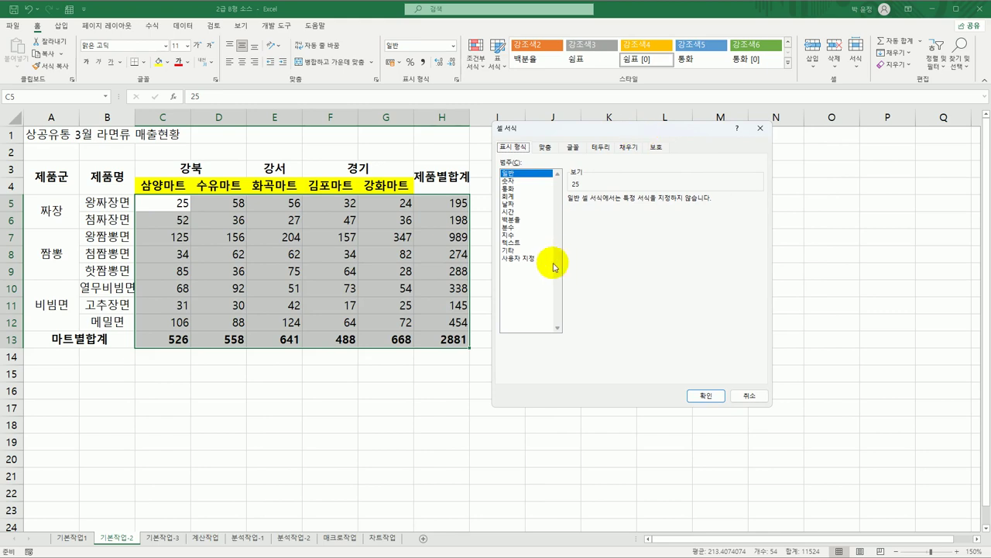
click(520, 258)
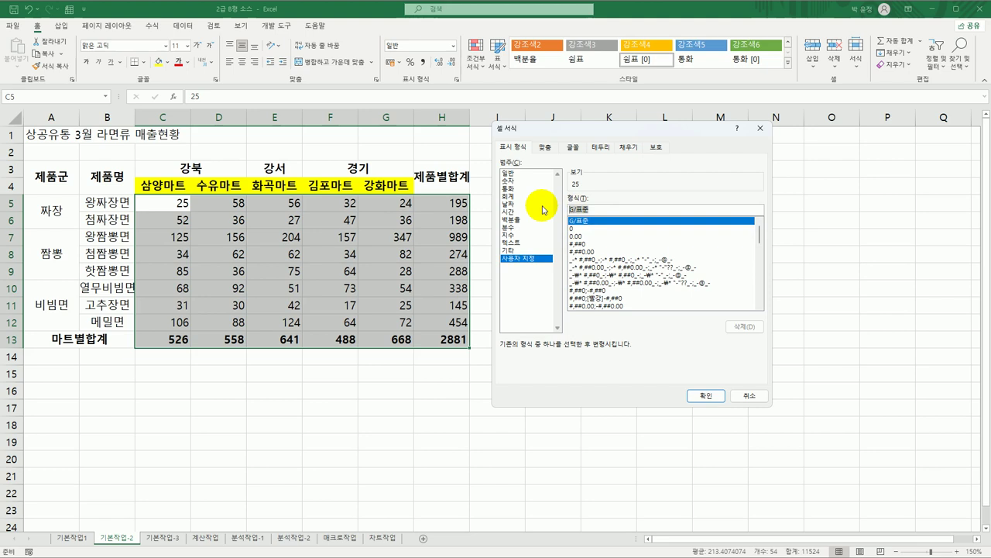
text(#,##0)
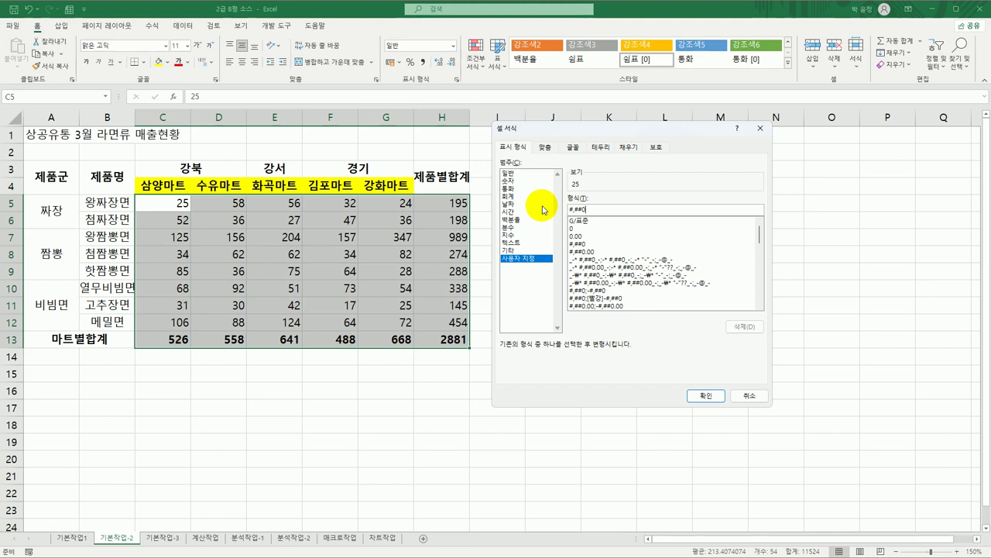
text(개)
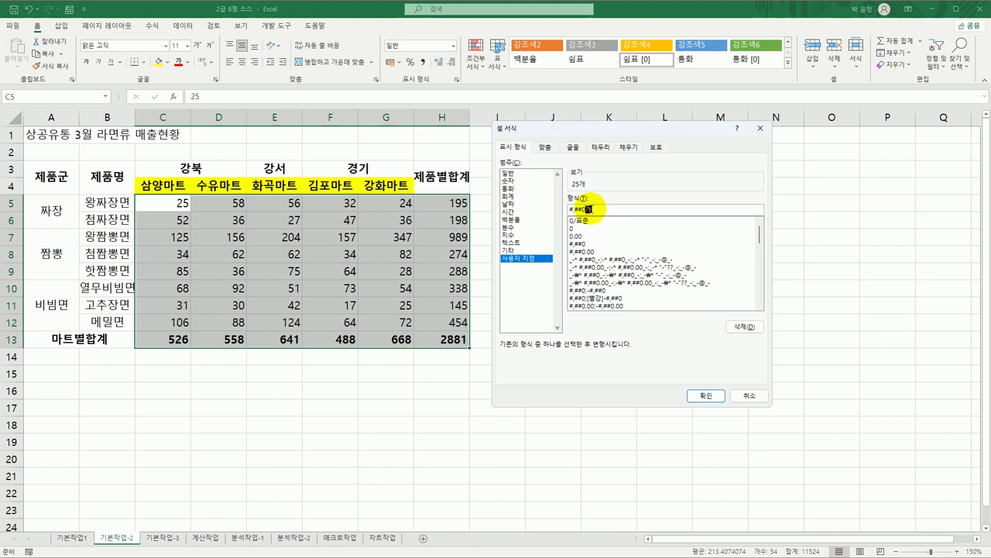
click(700, 396)
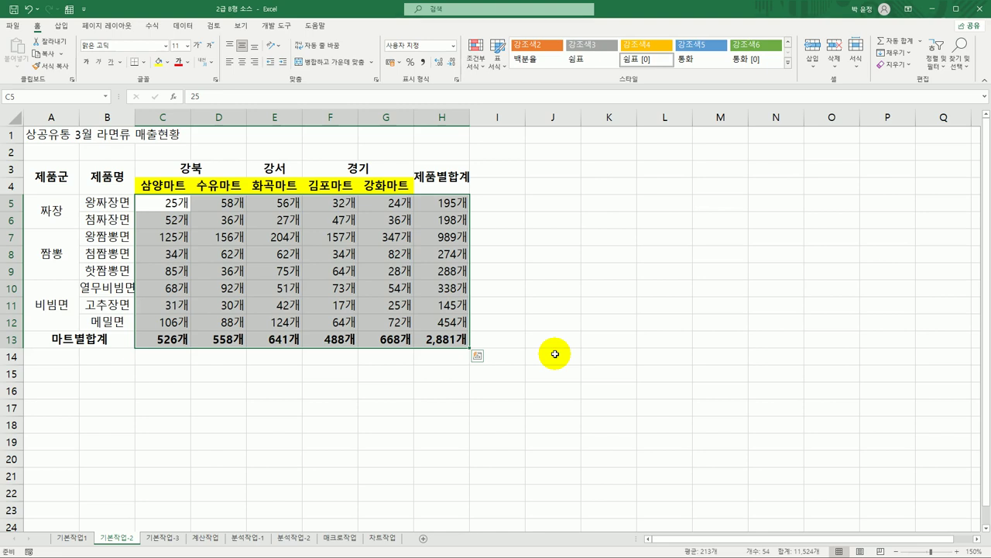
Step: Apply all borders and a thick outside border to the table range A3:H13
drag(54, 180, 431, 339)
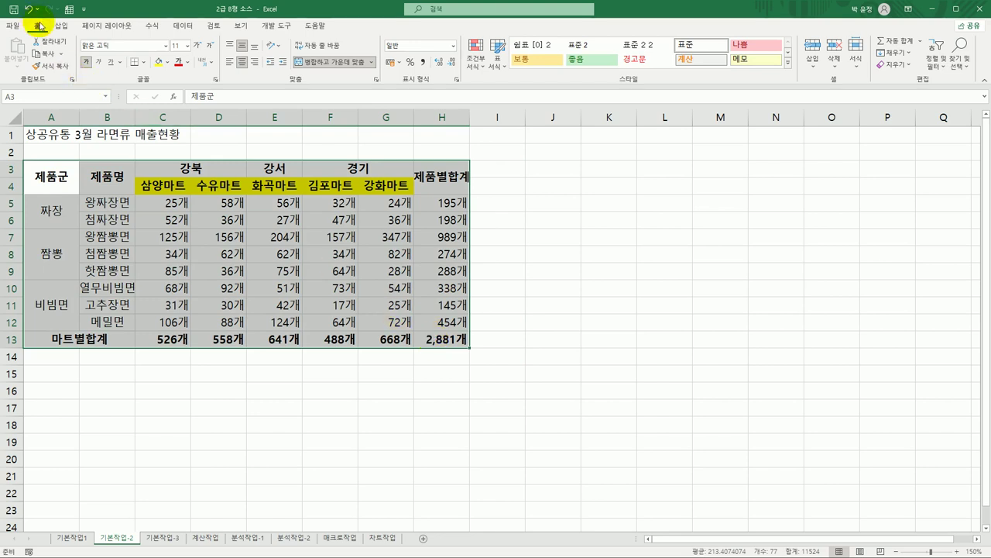
click(143, 62)
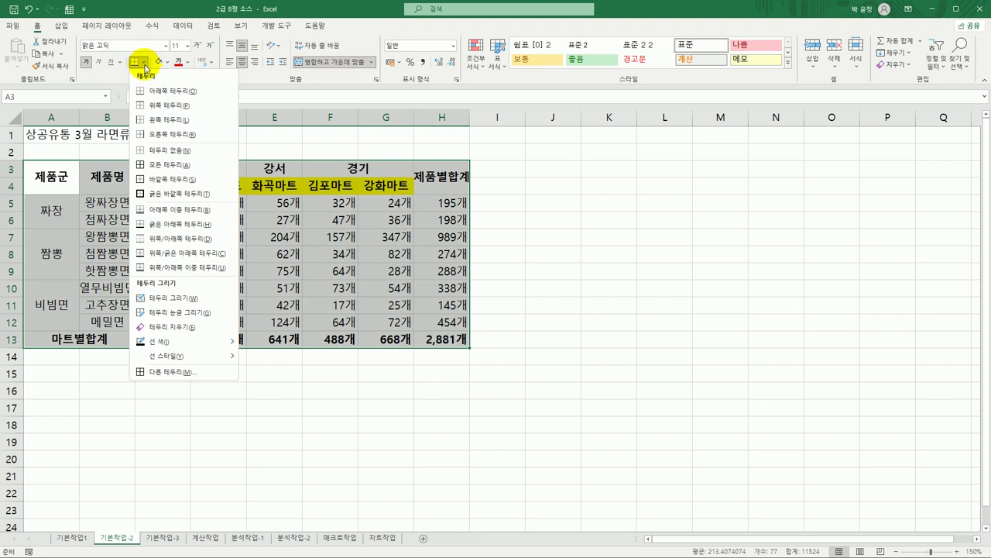
click(181, 167)
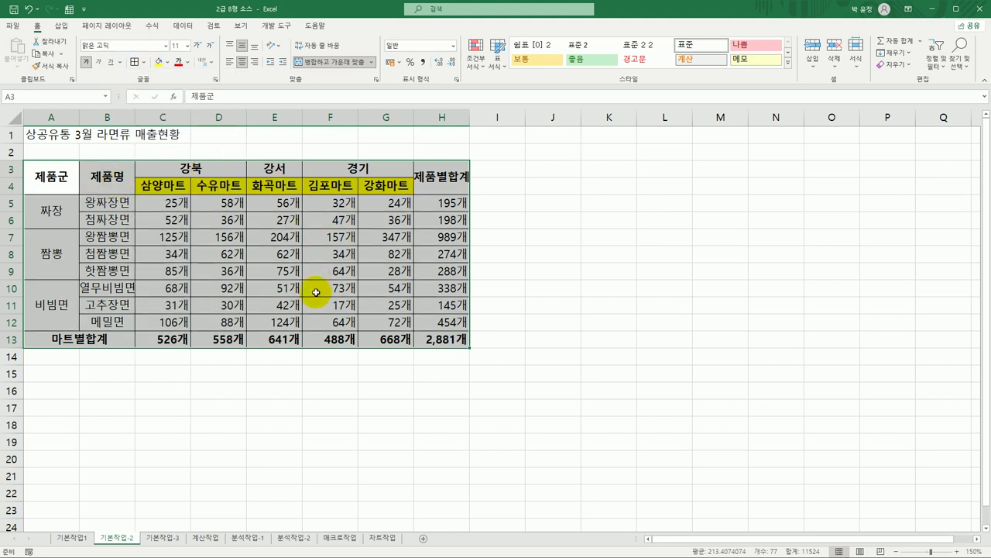
click(143, 62)
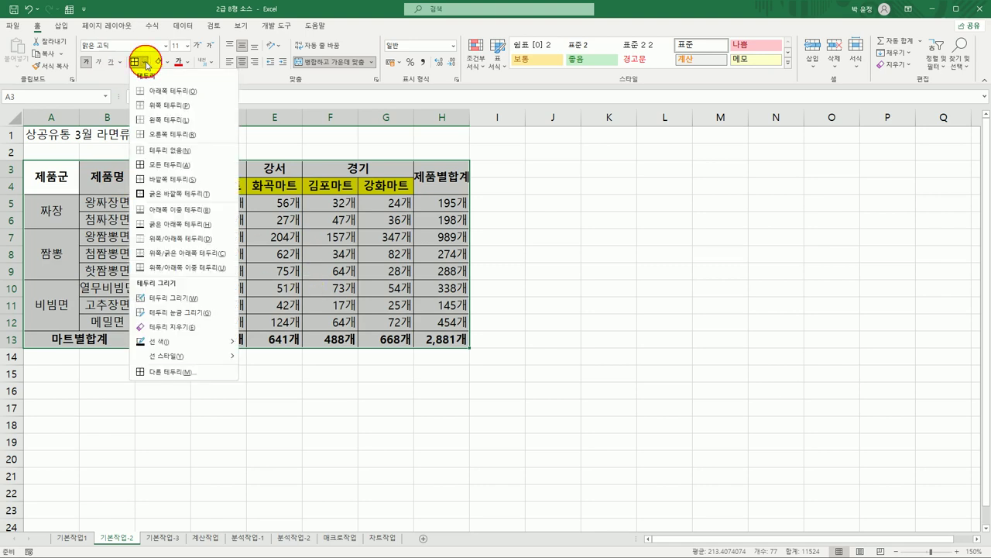
click(182, 194)
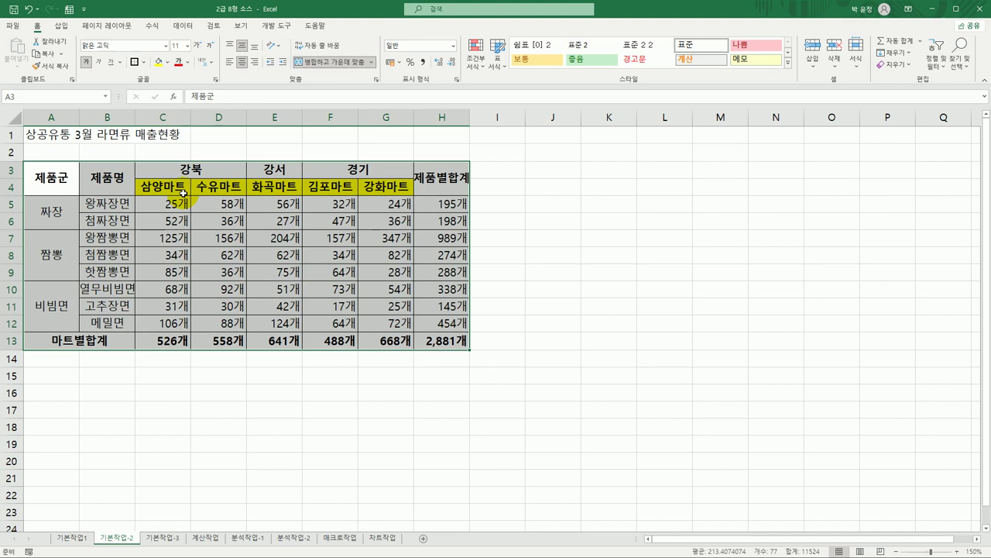
Step: Define the name 제품명 for the range B5:B12 and check its reference in the Name Manager
drag(93, 204, 101, 322)
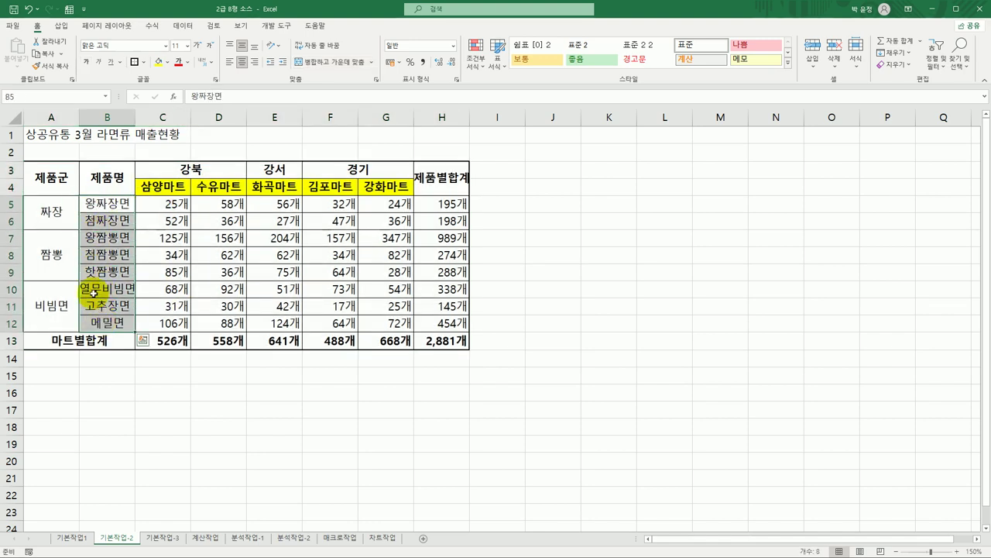
click(33, 100)
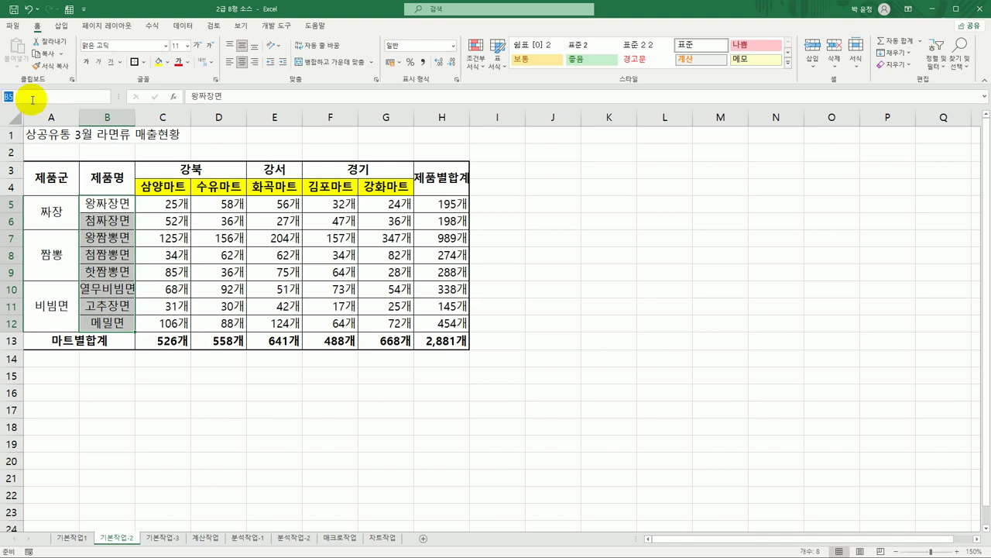
text(제푸며ㅇ)
key(Return)
click(116, 206)
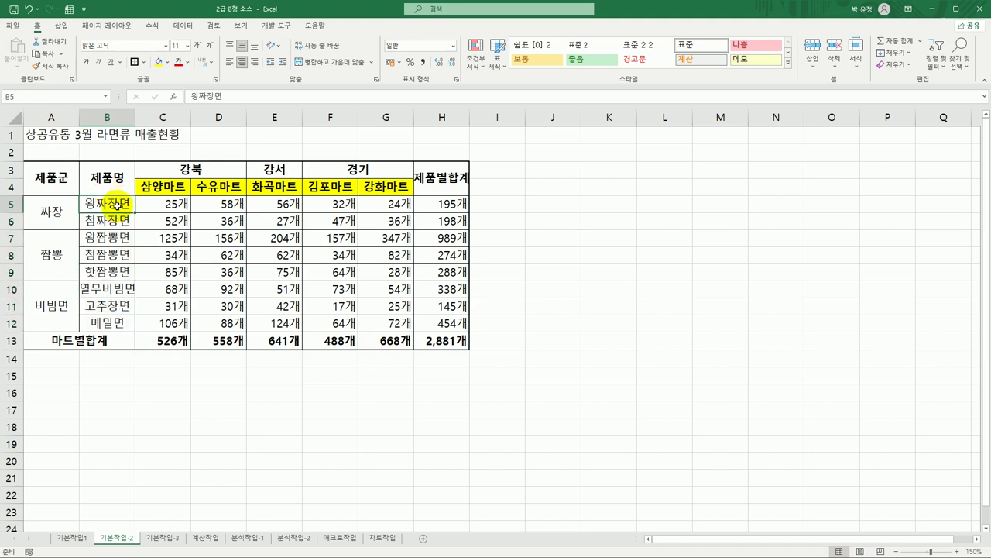
click(152, 26)
click(299, 69)
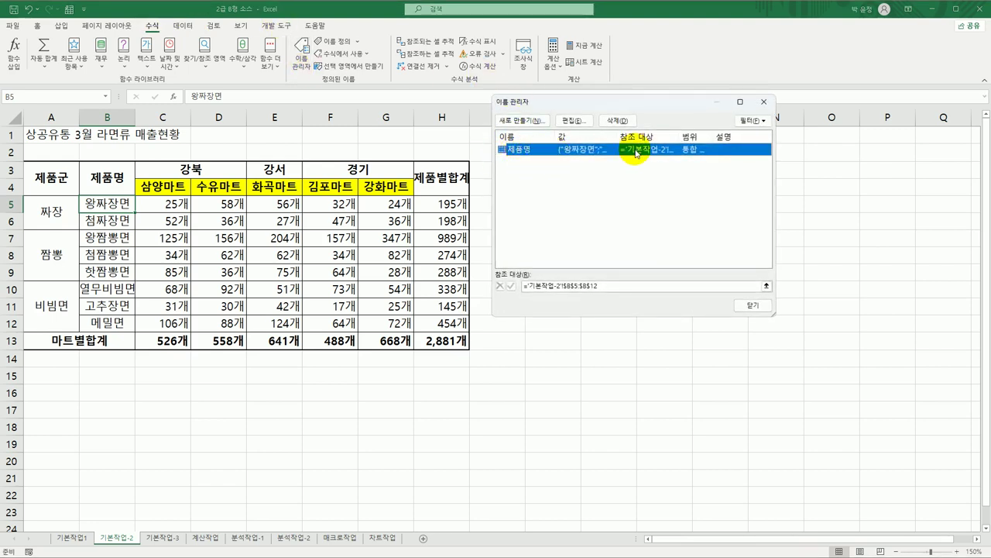
click(751, 305)
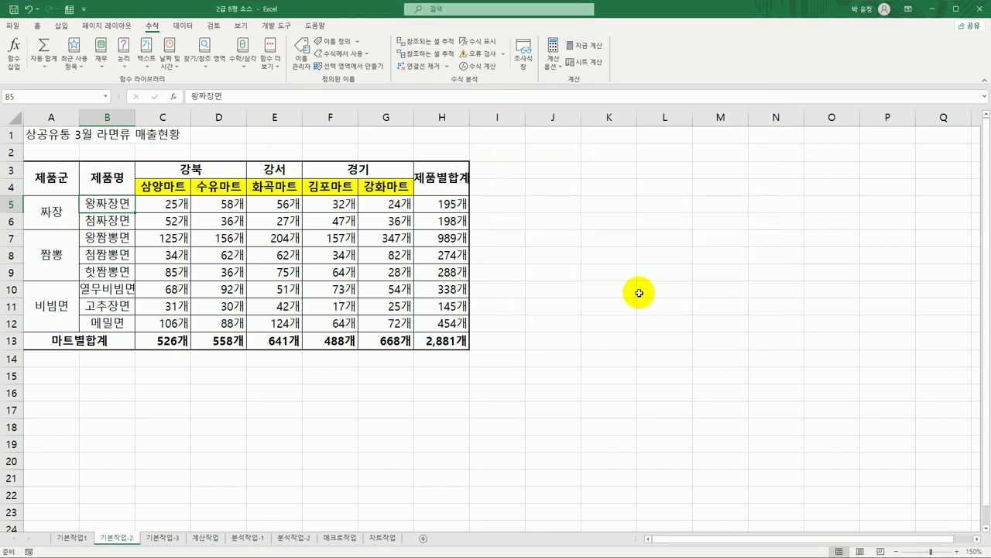
click(639, 292)
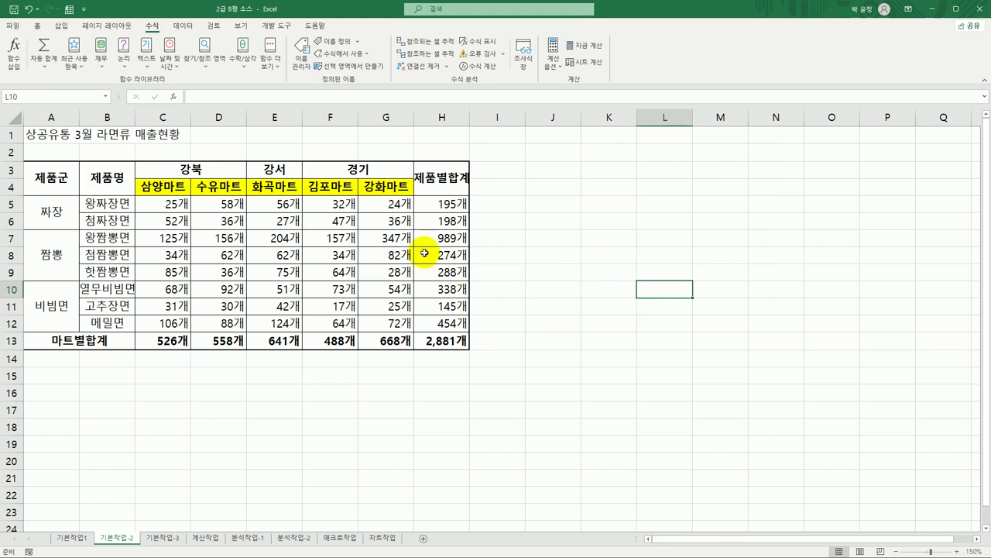
Step: Add a memo to cell H7 containing only 최고인기품목 and set it to always show
click(446, 241)
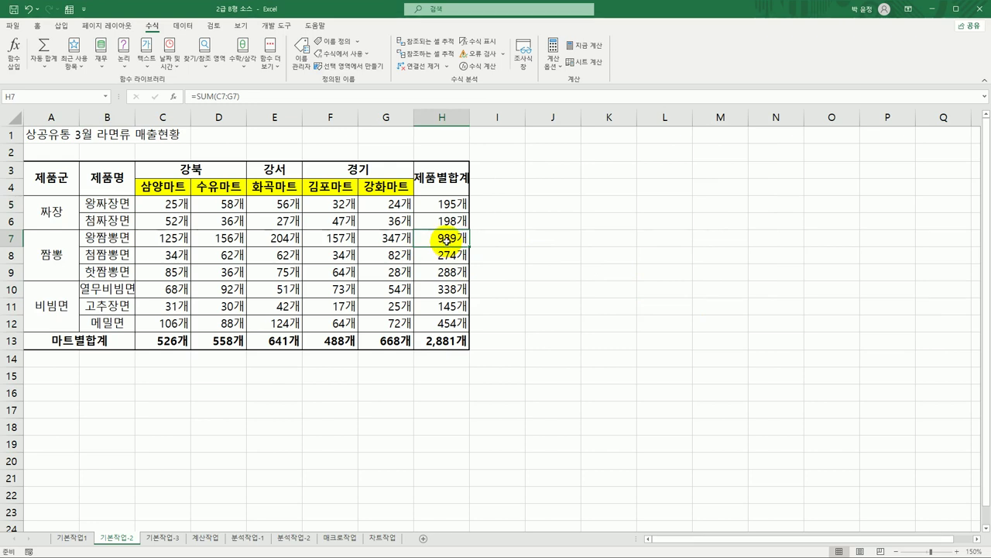
right_click(447, 242)
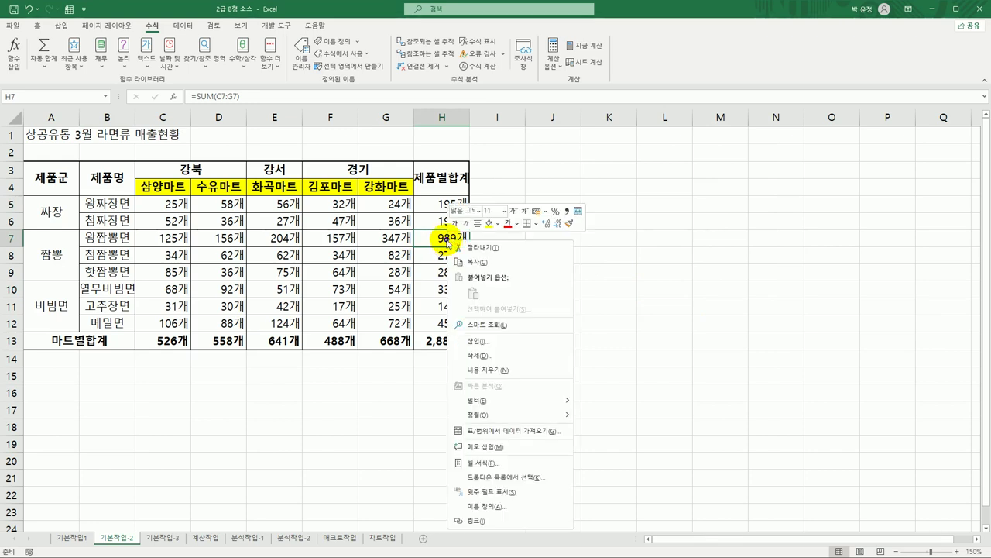
click(532, 445)
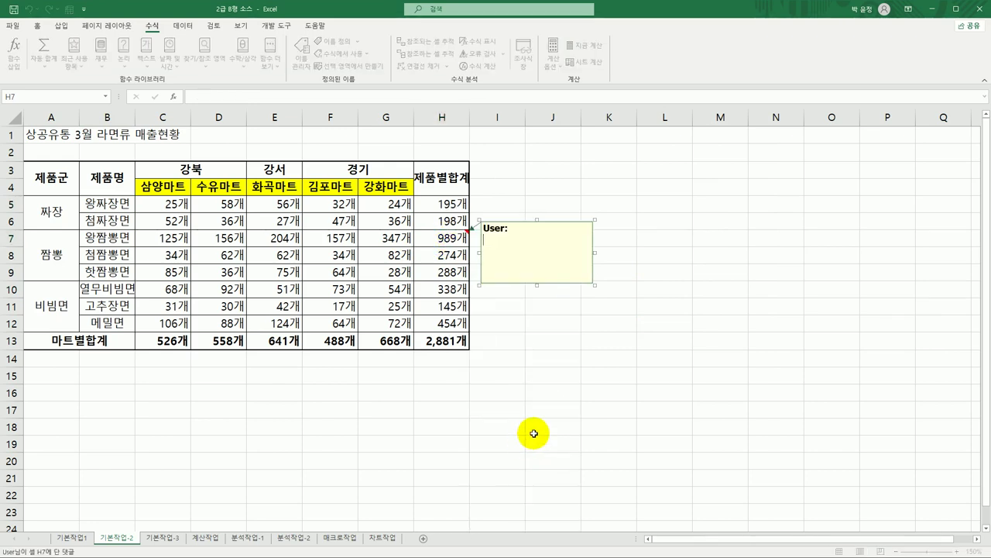
key(ctrl+a)
text(최고이)
text(인기품목)
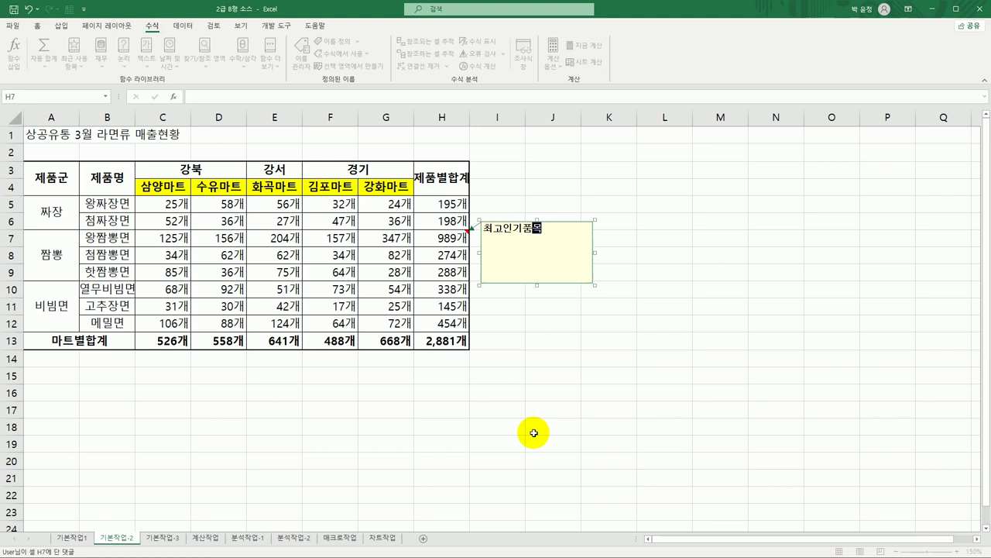
right_click(444, 236)
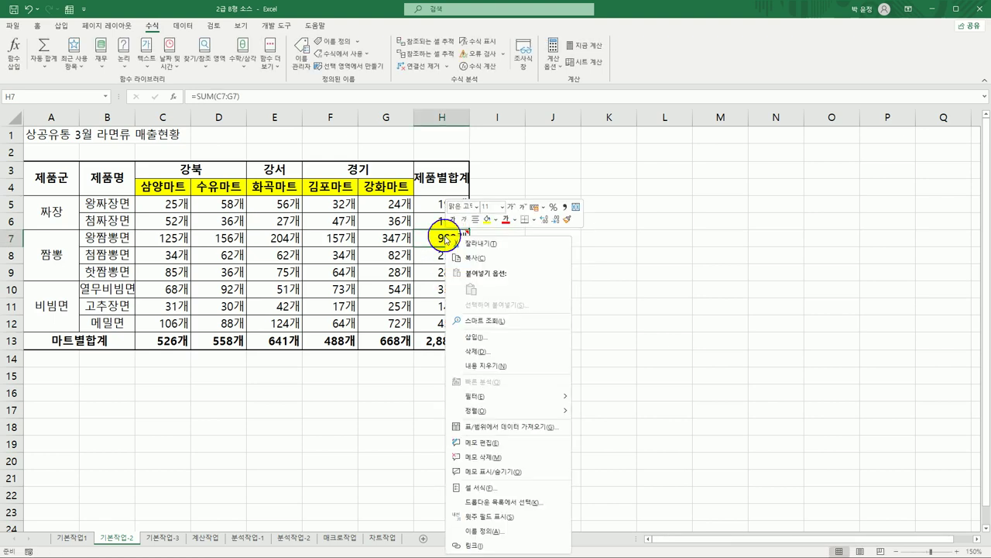
click(540, 471)
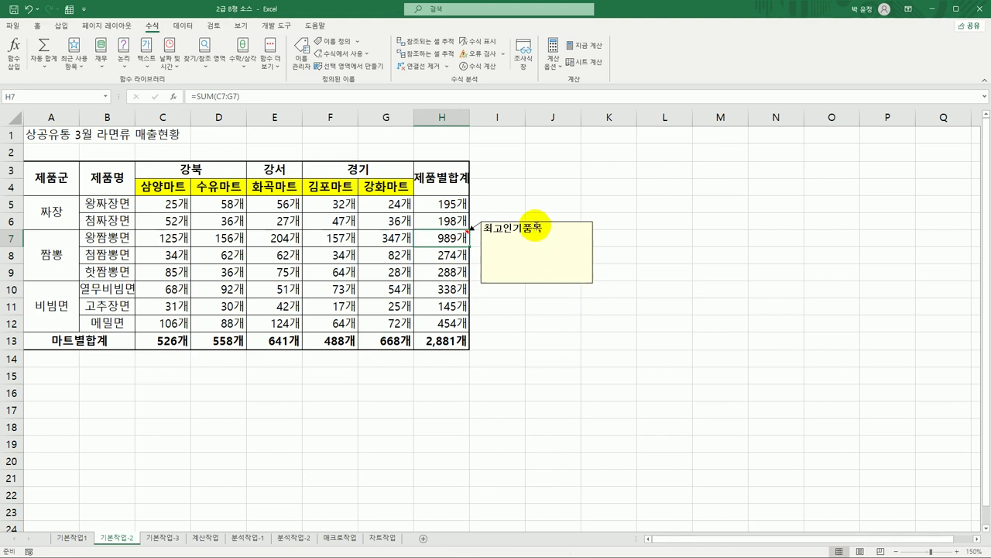
click(540, 227)
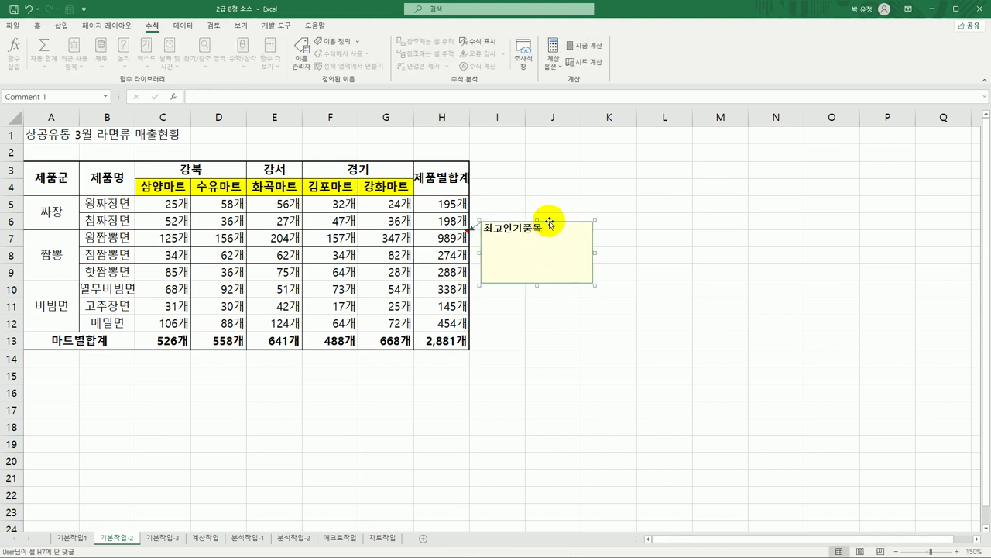
right_click(550, 222)
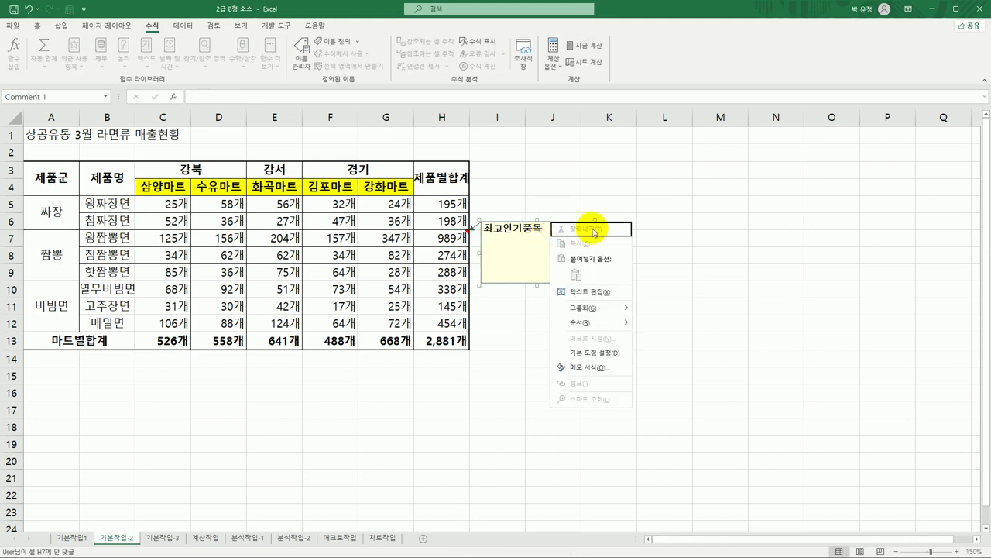
click(617, 368)
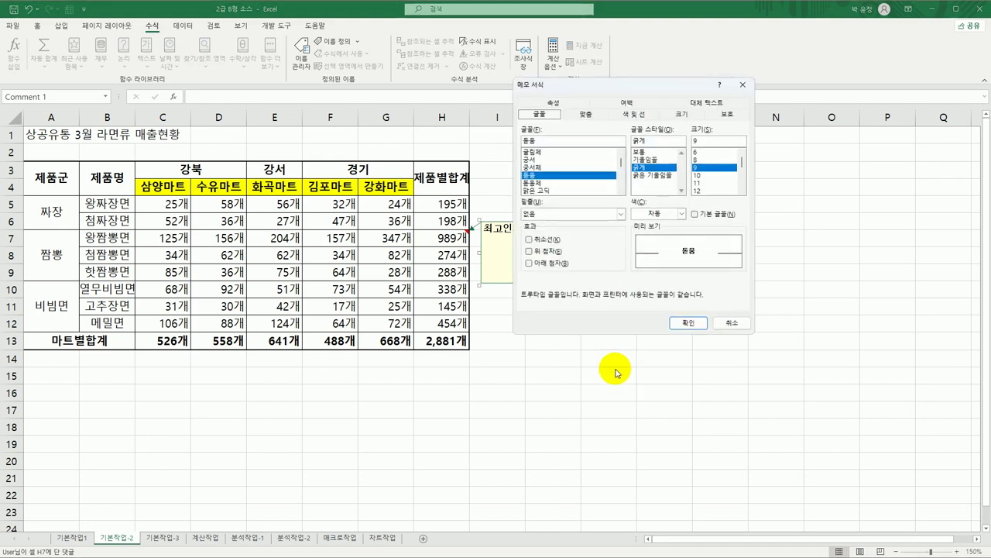
click(586, 113)
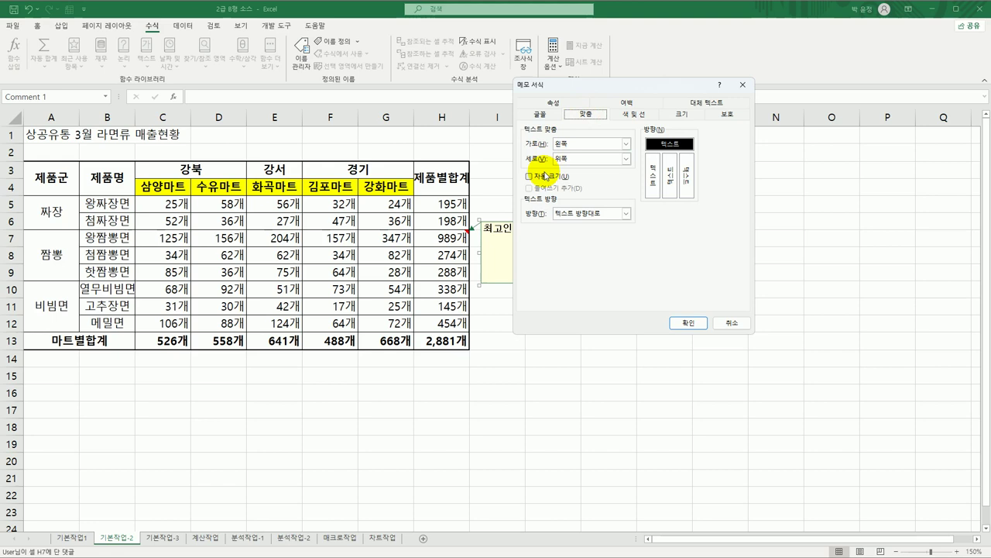
drag(602, 84, 698, 99)
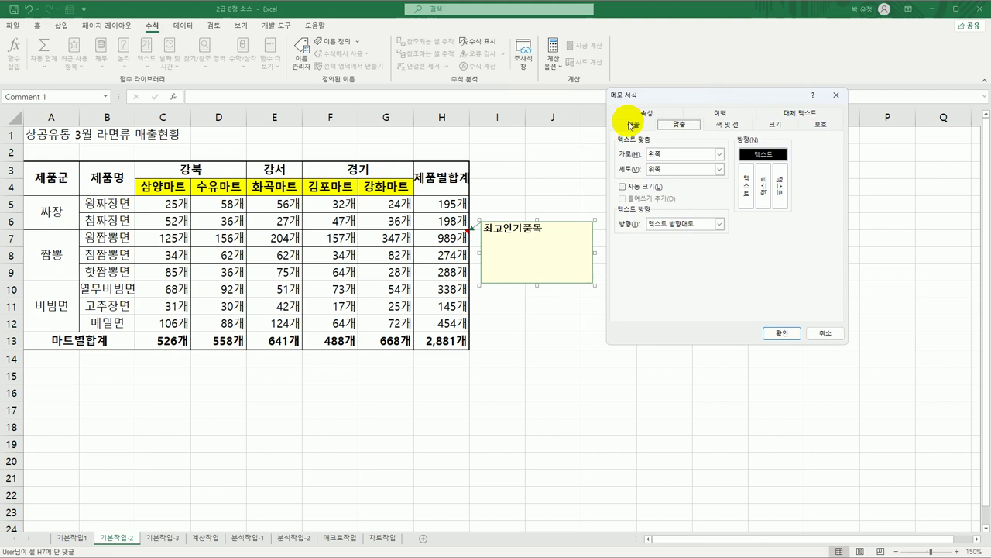
click(827, 334)
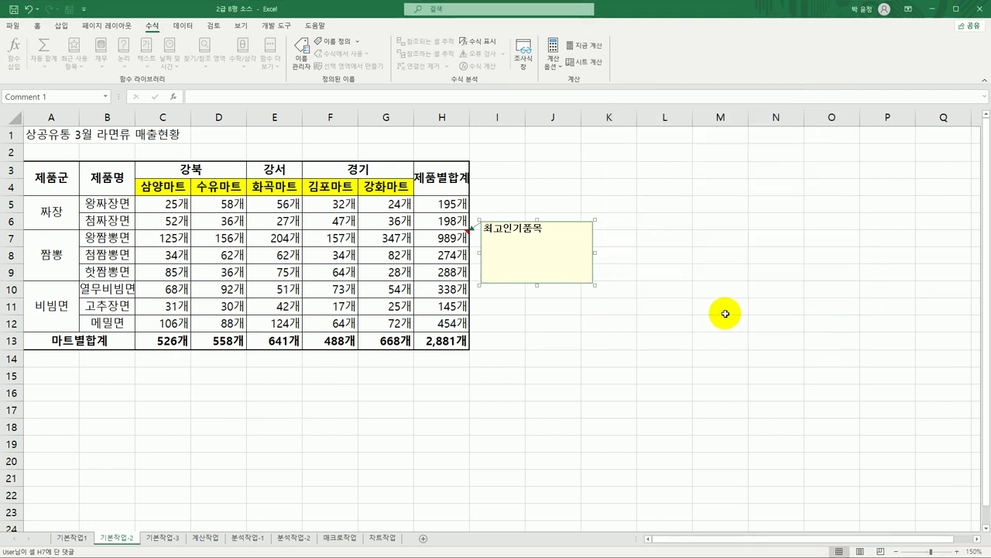
right_click(561, 223)
click(748, 254)
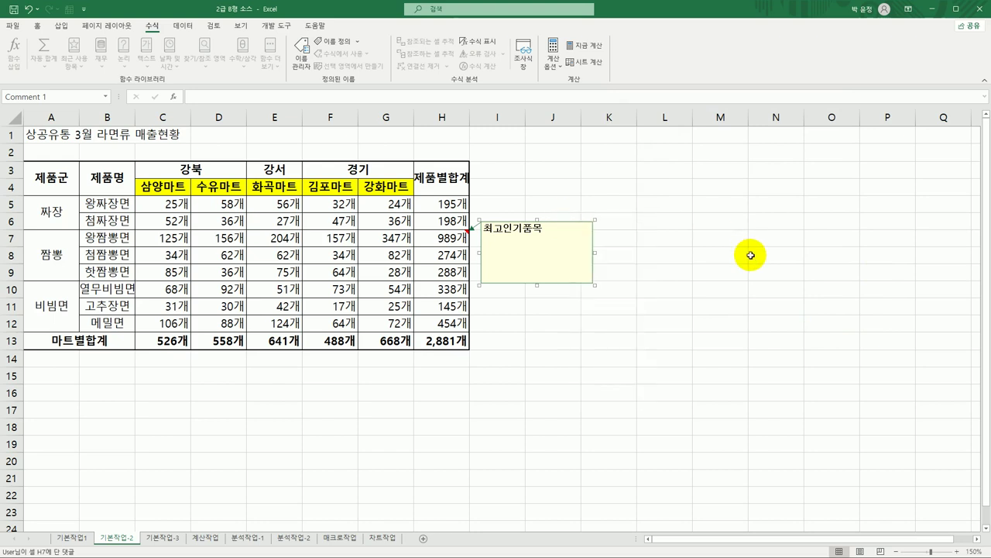
click(529, 230)
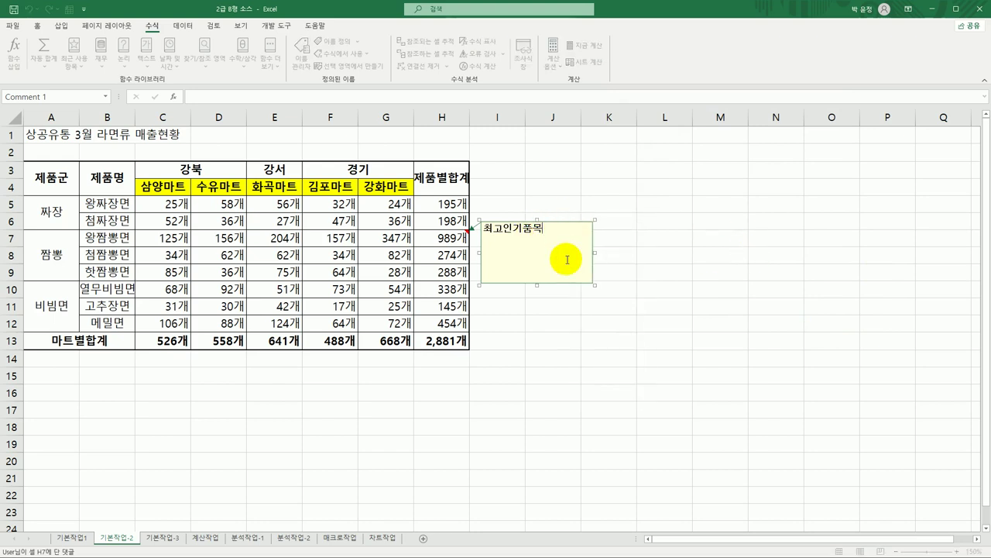
right_click(551, 231)
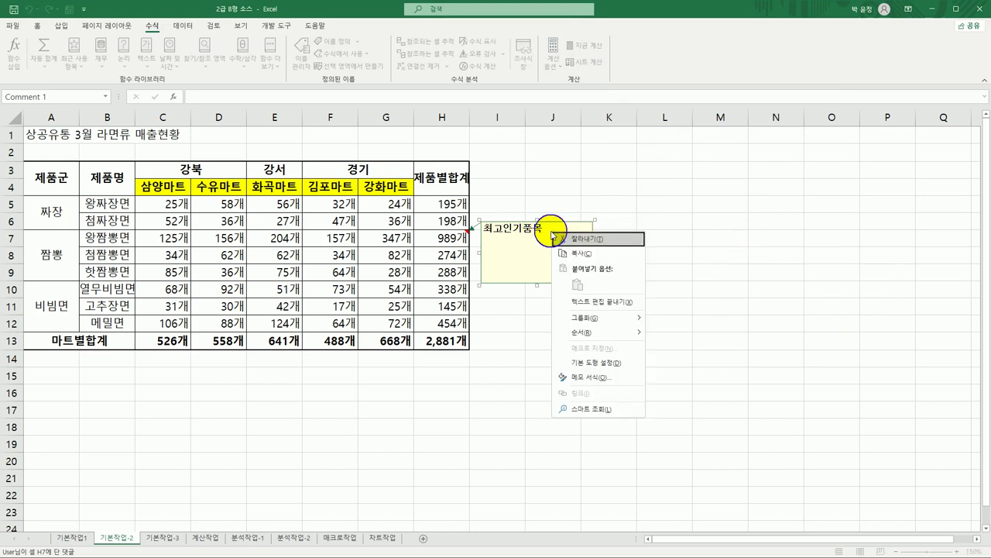
click(605, 376)
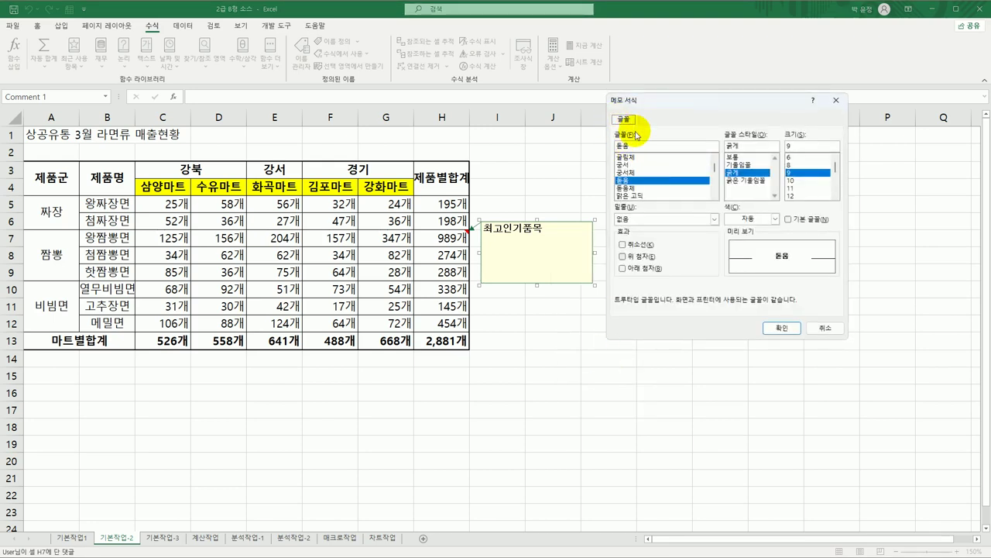
click(835, 100)
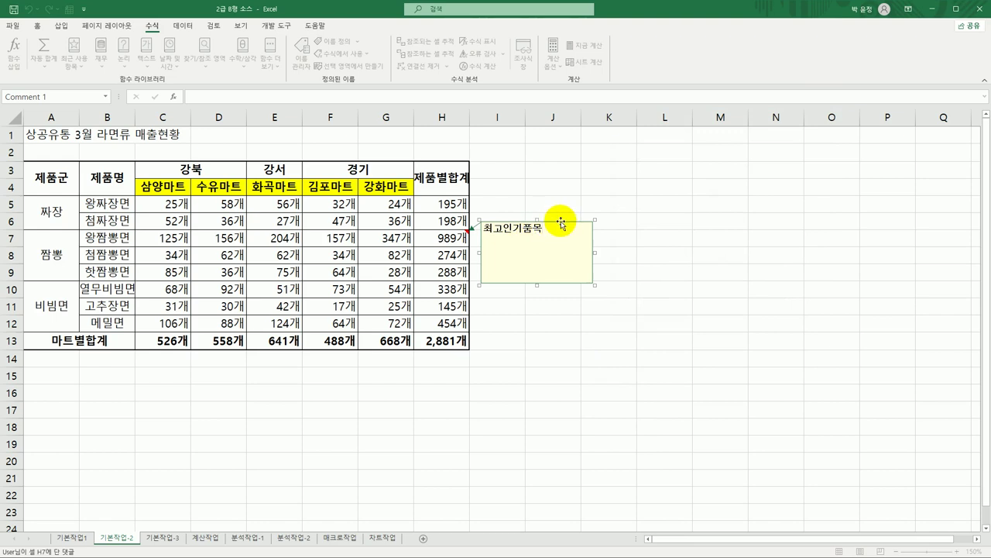
Step: Turn on automatic sizing (자동 크기) in the alignment format of the memo on cell H7
right_click(561, 223)
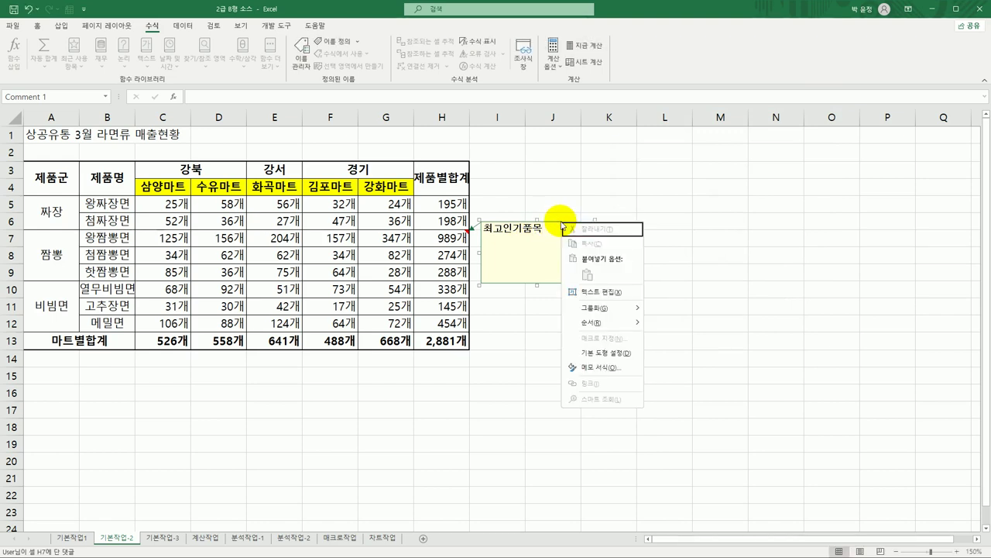
click(611, 368)
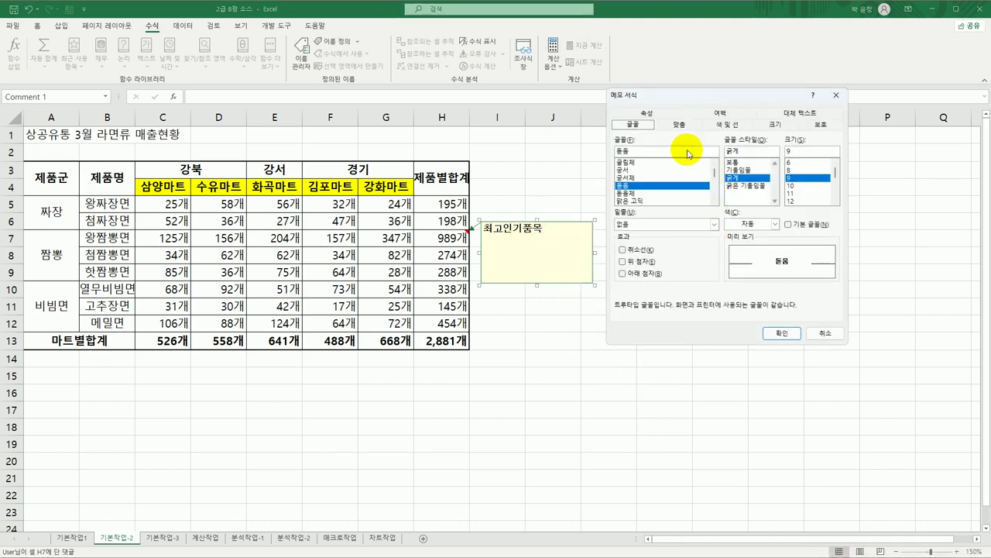
click(679, 125)
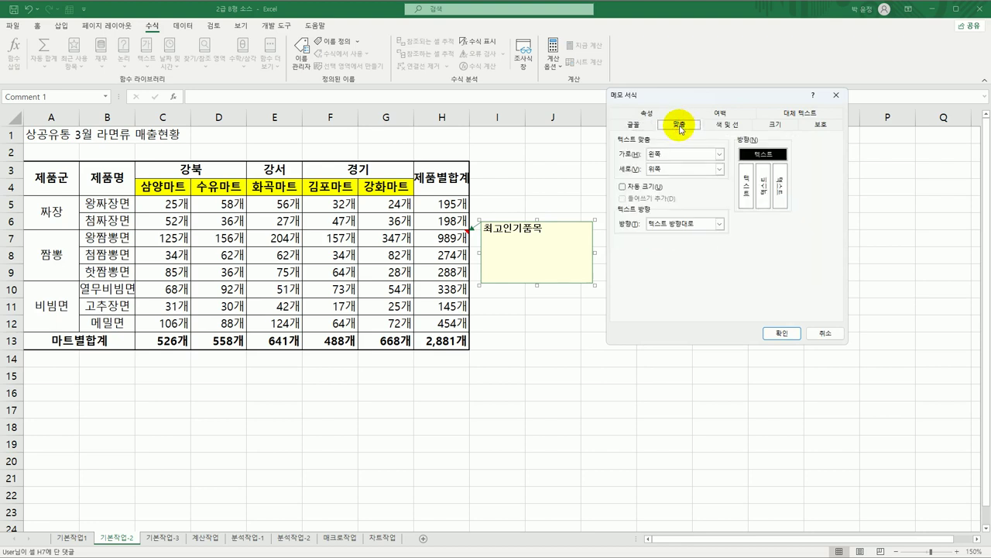
click(633, 188)
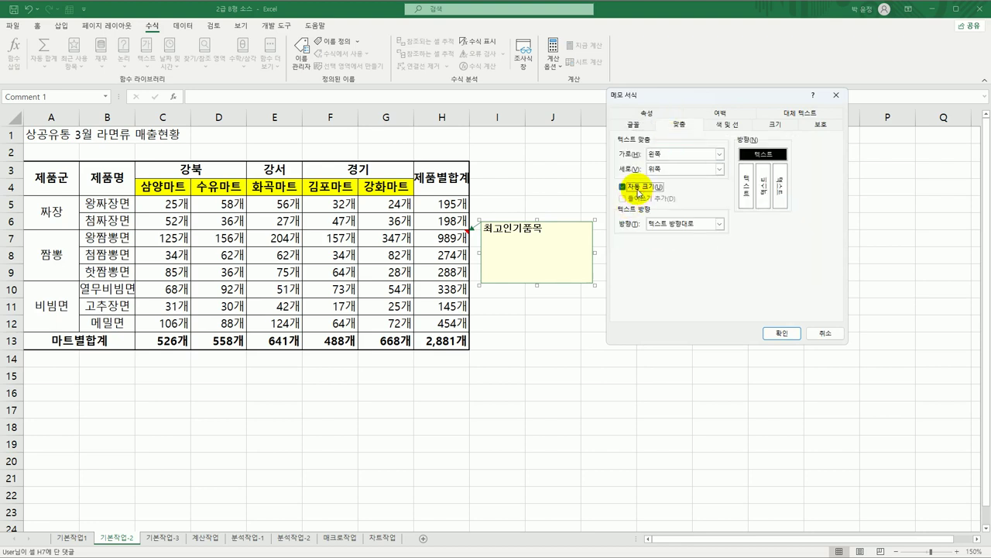
click(780, 333)
click(748, 348)
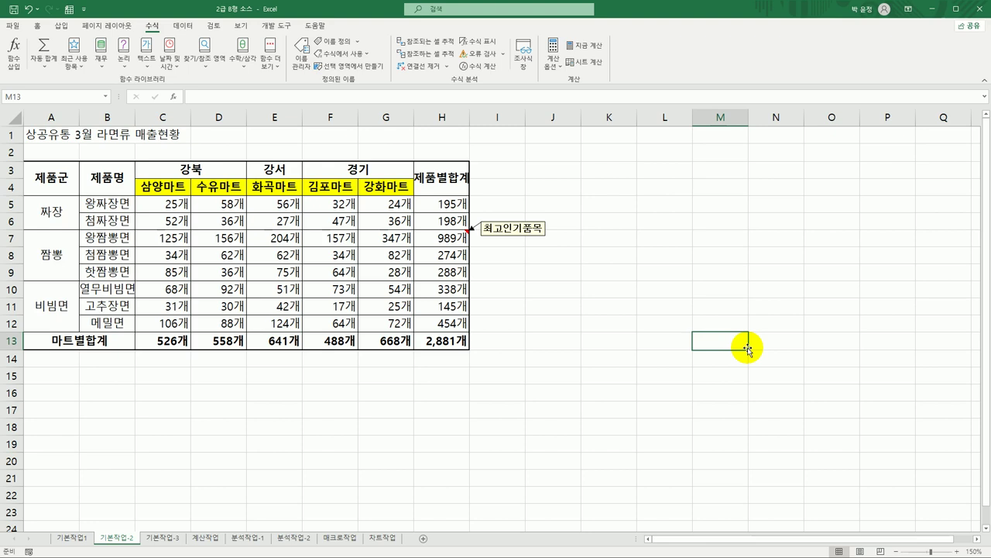
Step: On the 기본작업-3 sheet, start a new formula-based conditional formatting rule for the data range A4:G15
click(205, 474)
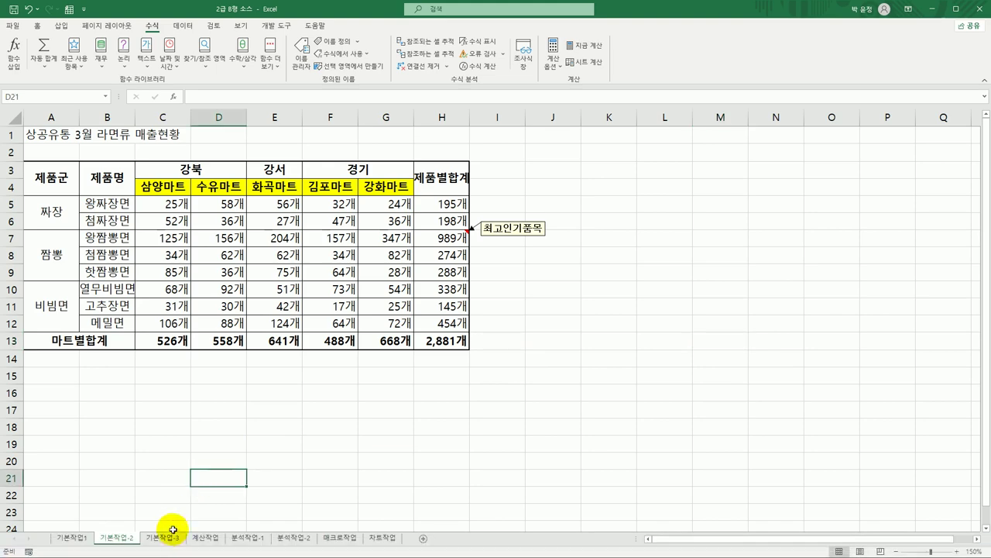
click(163, 537)
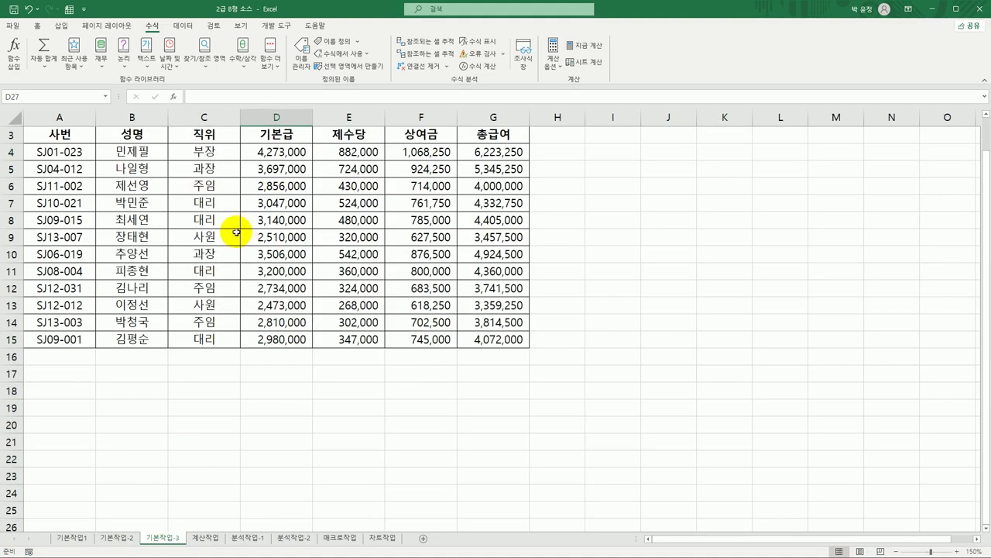
scroll(236, 232, up, 1)
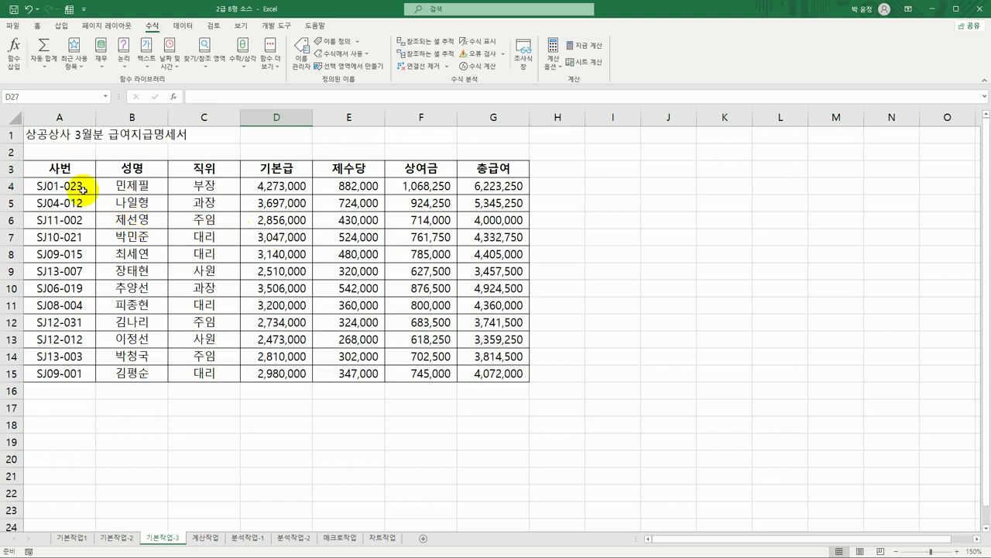
drag(68, 186, 472, 373)
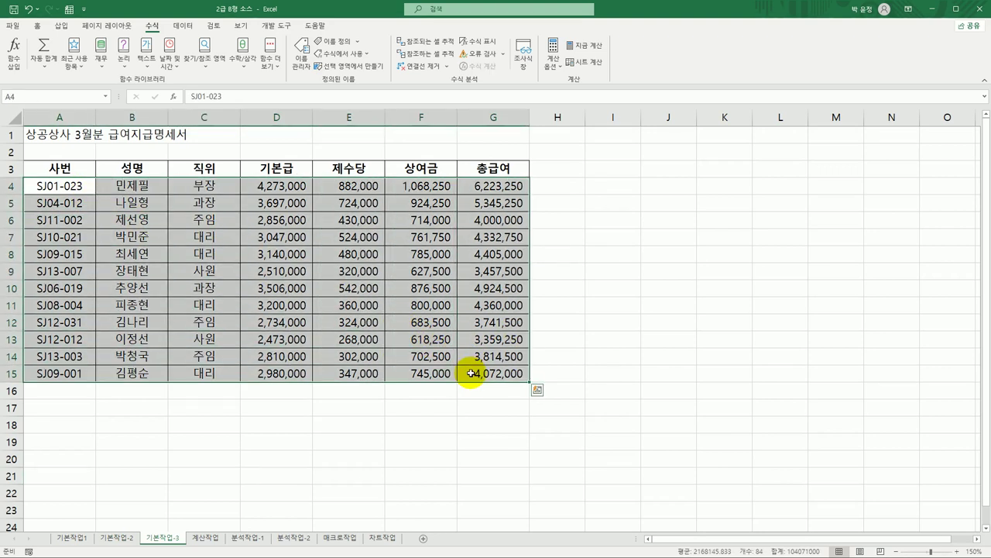
click(37, 25)
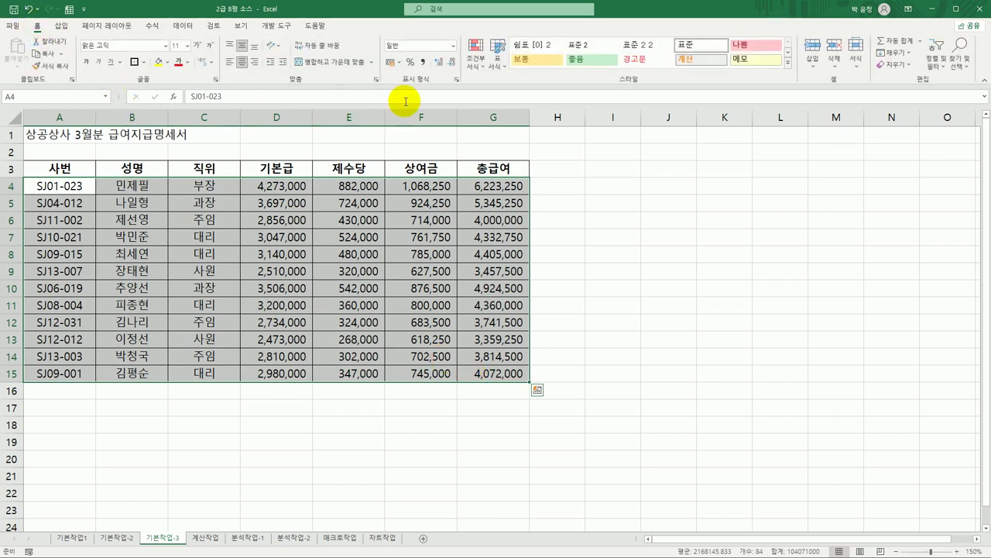
click(474, 62)
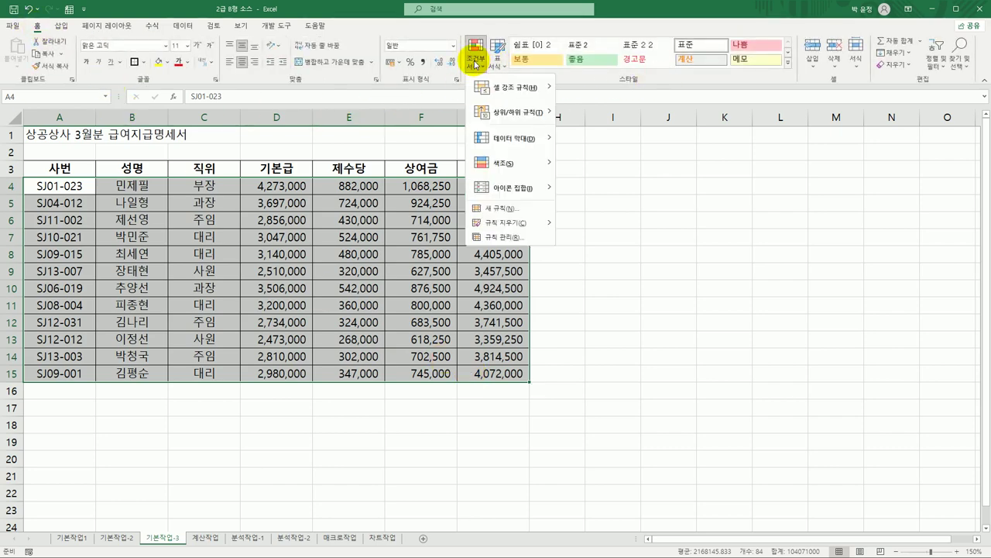
click(496, 207)
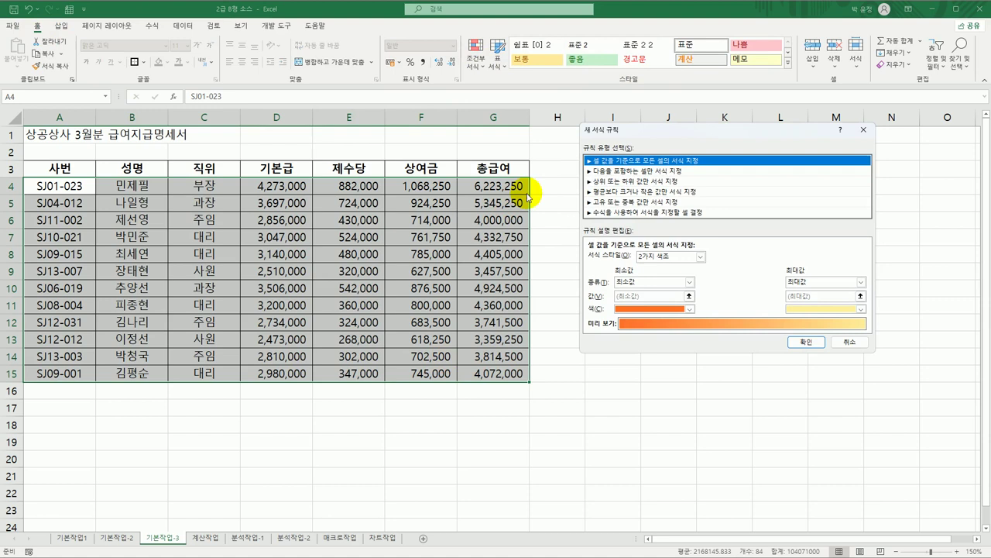
click(633, 213)
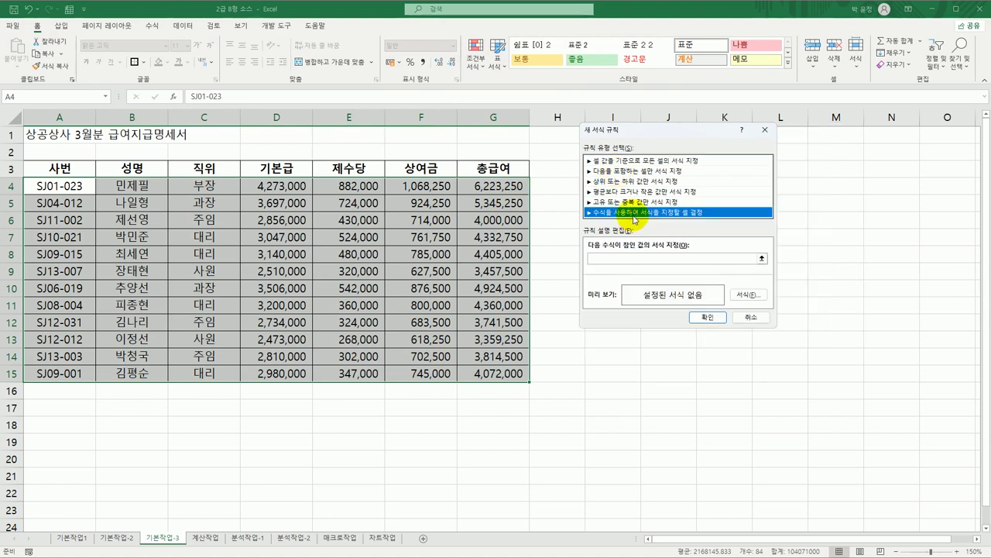
Step: Begin the rule formula with =and($C4="주임", keeping only column C absolute in the reference
click(633, 260)
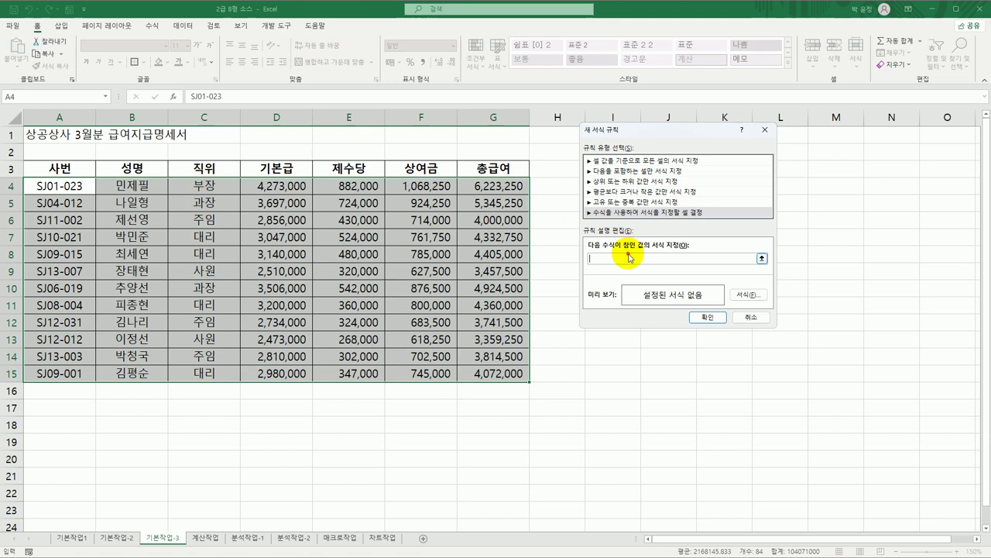
click(628, 256)
text(=and()
click(219, 185)
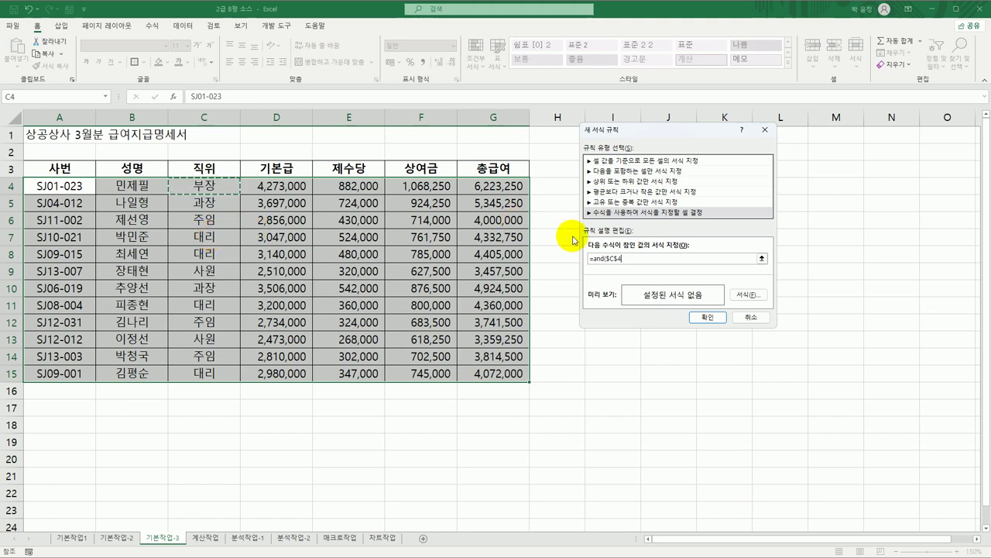
click(612, 260)
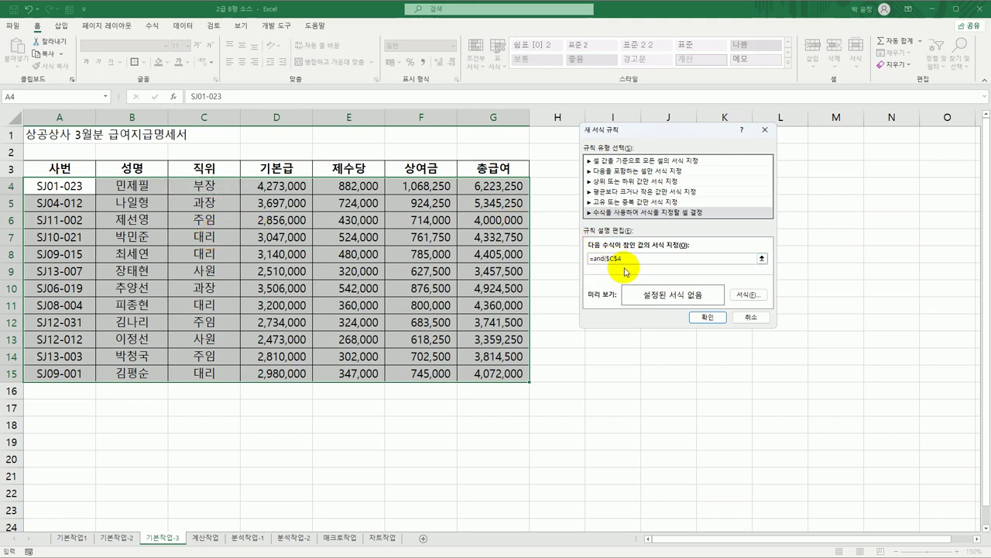
key(BackSpace)
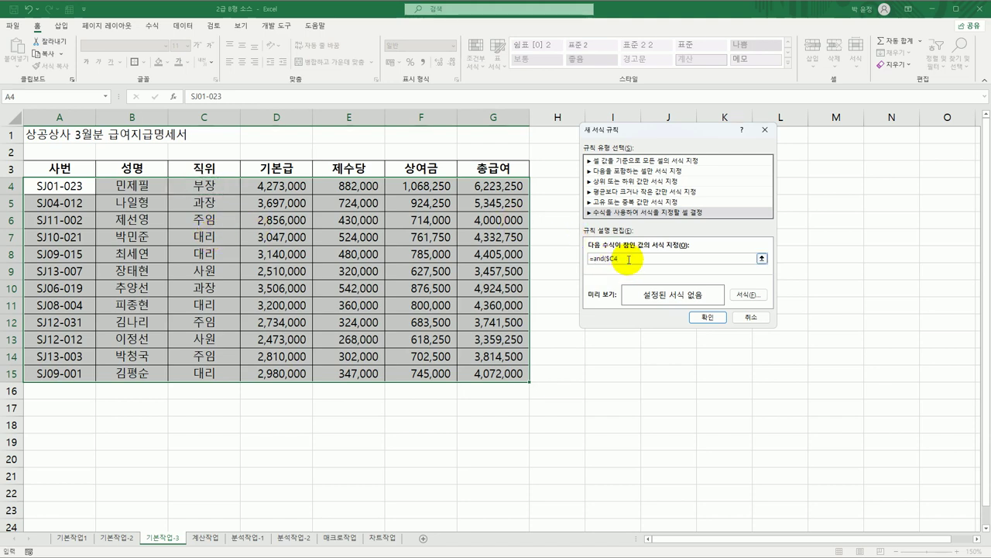
text(="주임",)
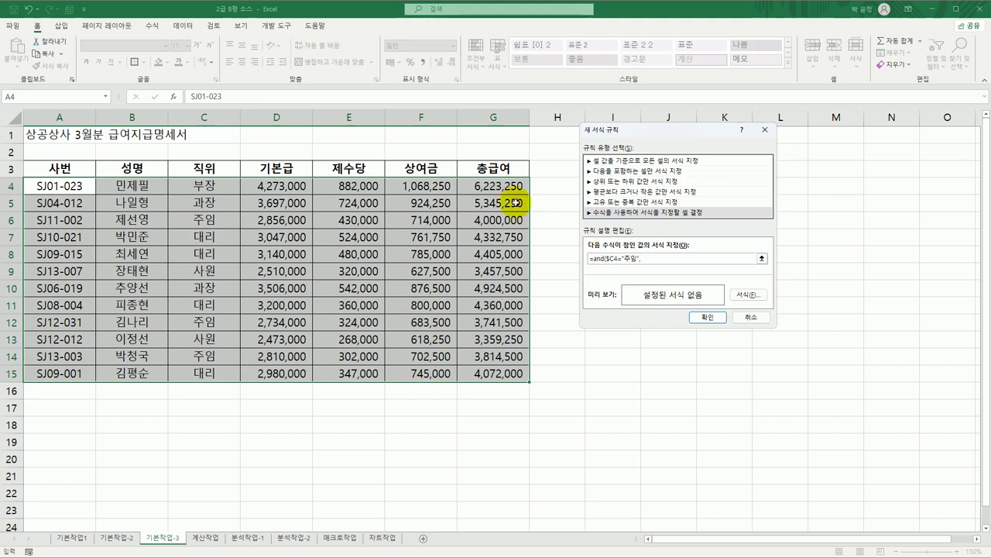
Step: Add the total-pay condition $G4<4000000 and close the rule formula as =and($C4="주임",$G4<4000000)
click(505, 188)
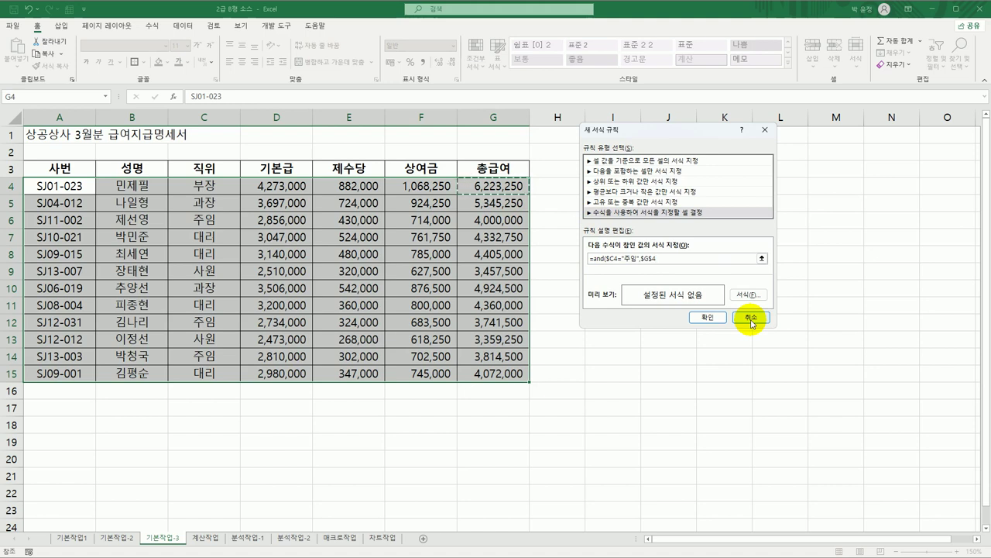
click(652, 258)
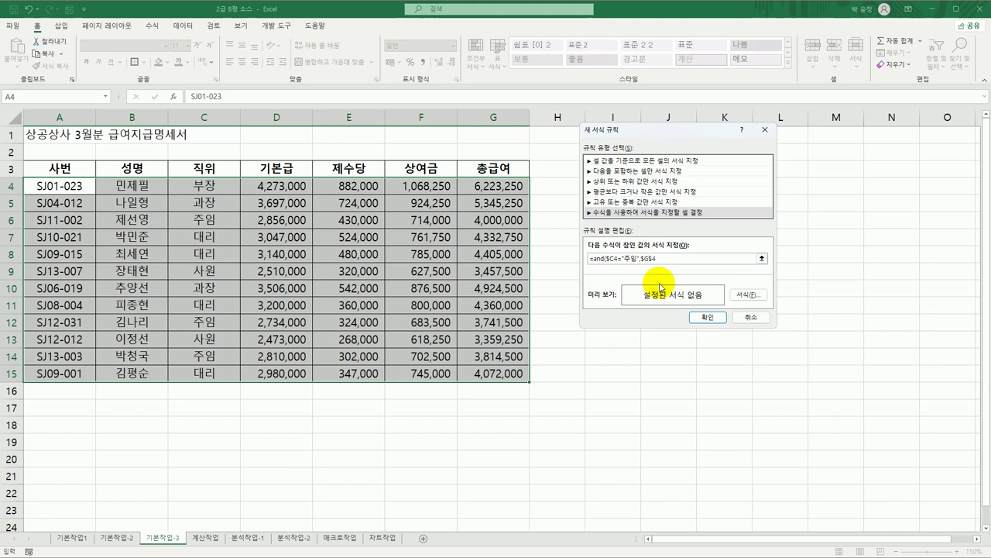
key(Delete)
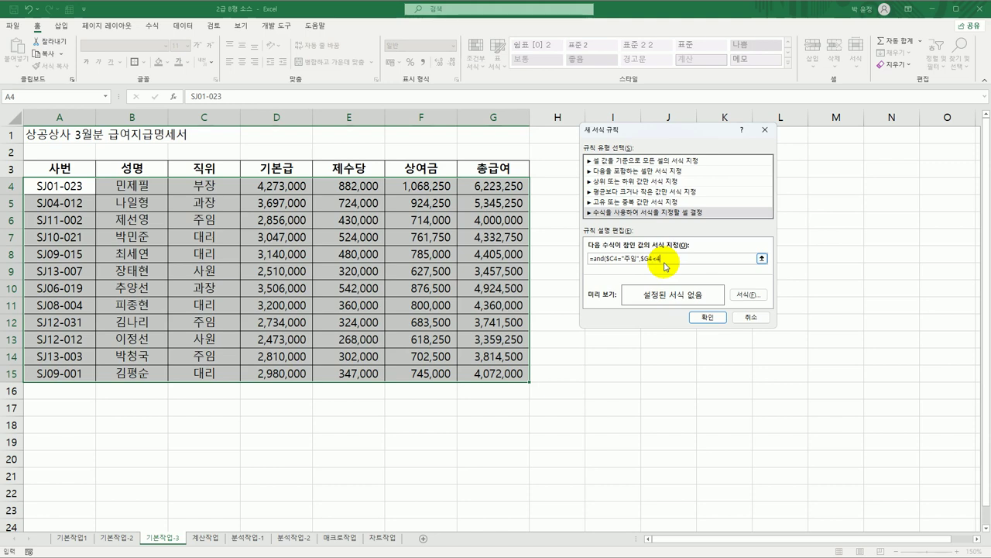
text(<4000000)
text())
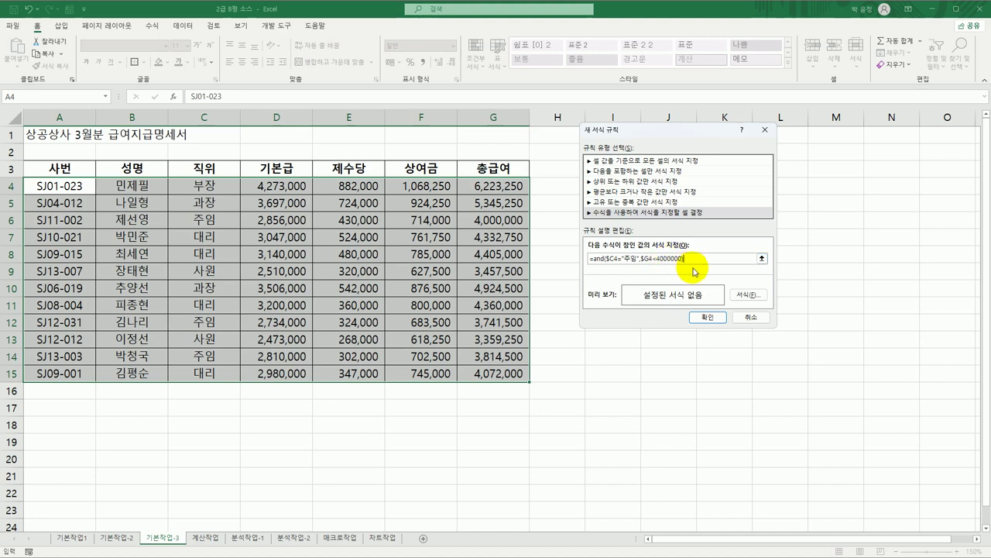
Step: Set the rule's format to bold (굵게) with the standard blue (파랑) font colour and apply the rule to the data range
click(748, 295)
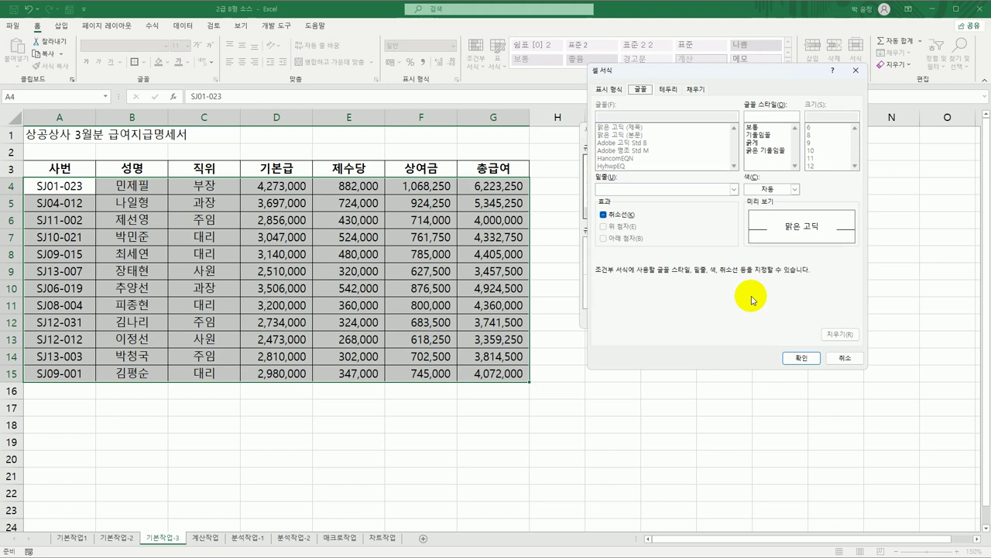
click(759, 143)
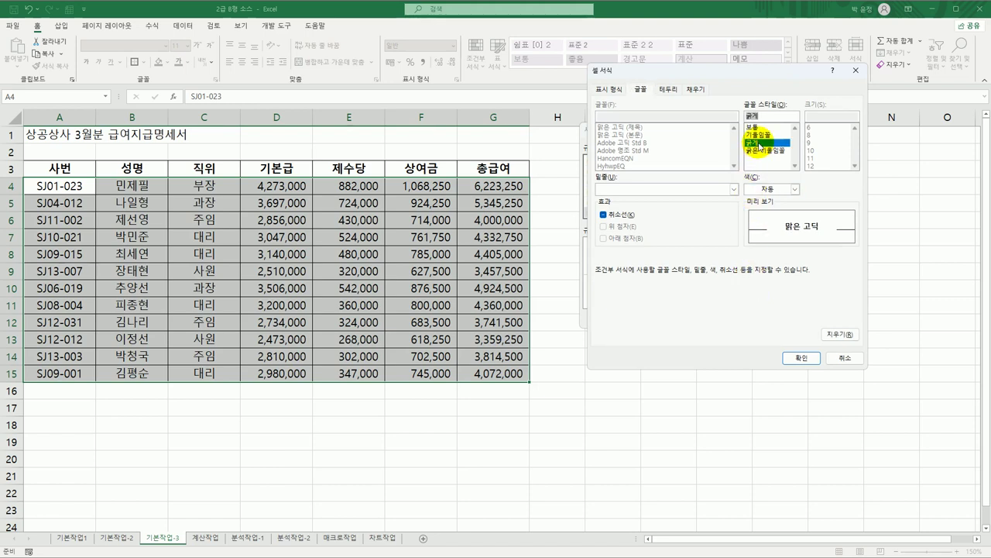
click(794, 189)
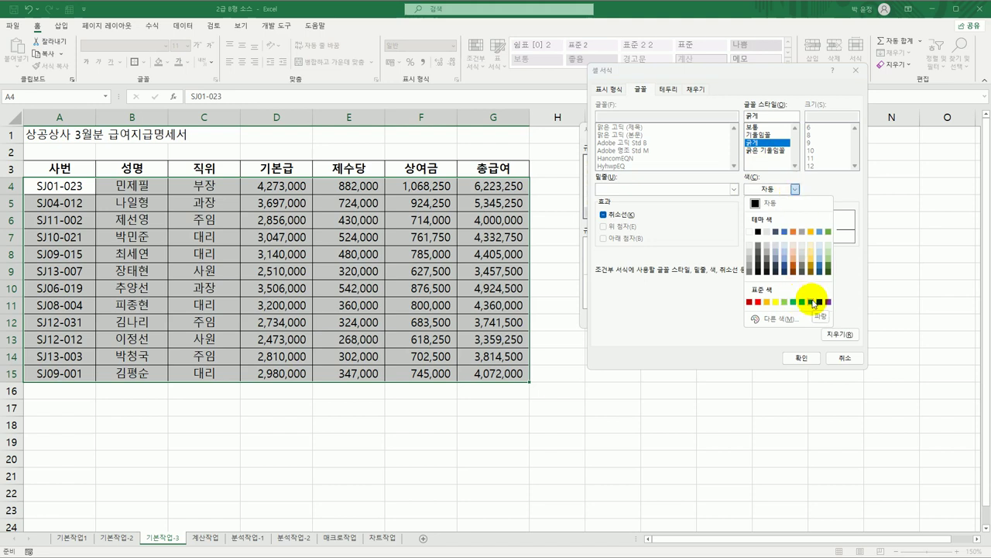
click(811, 302)
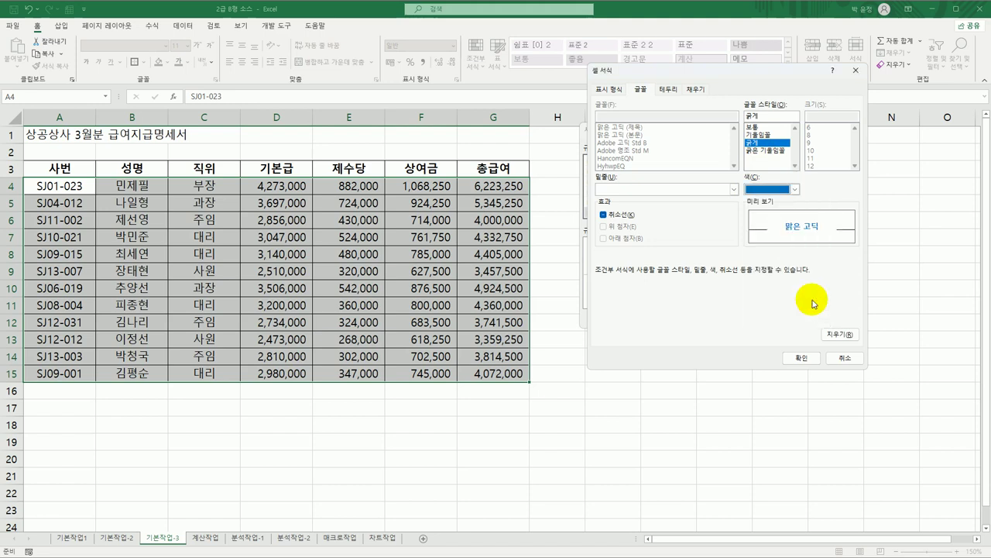
click(802, 358)
click(717, 319)
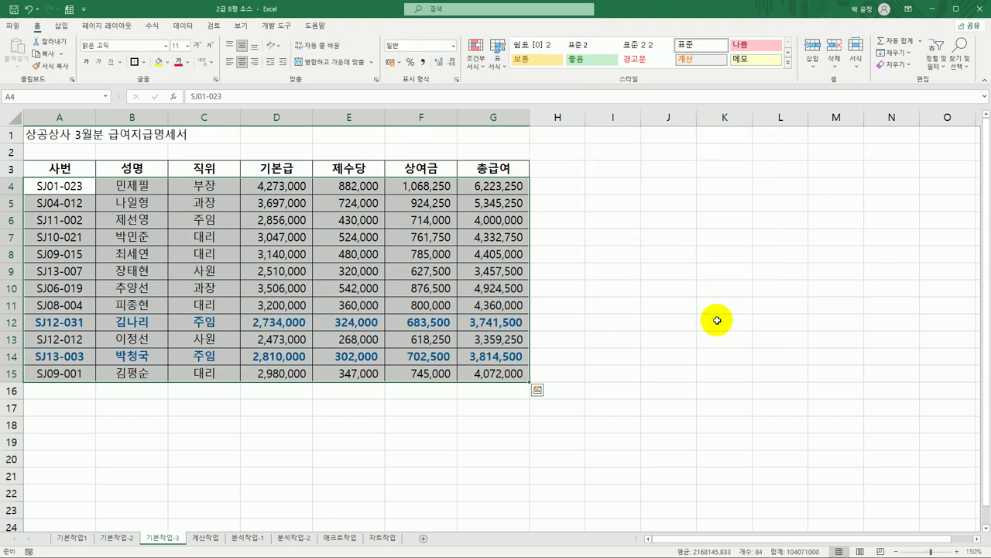
click(705, 369)
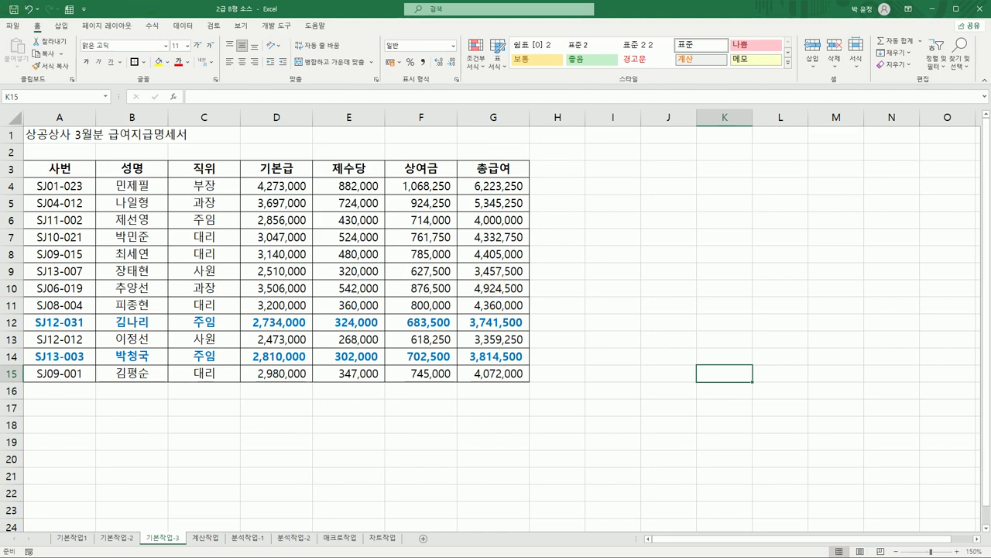
Step: On the 계산작업 sheet, copy the 지점 heading and 동부 entry from A2:A3 to A12:A13 as the criteria range
click(208, 537)
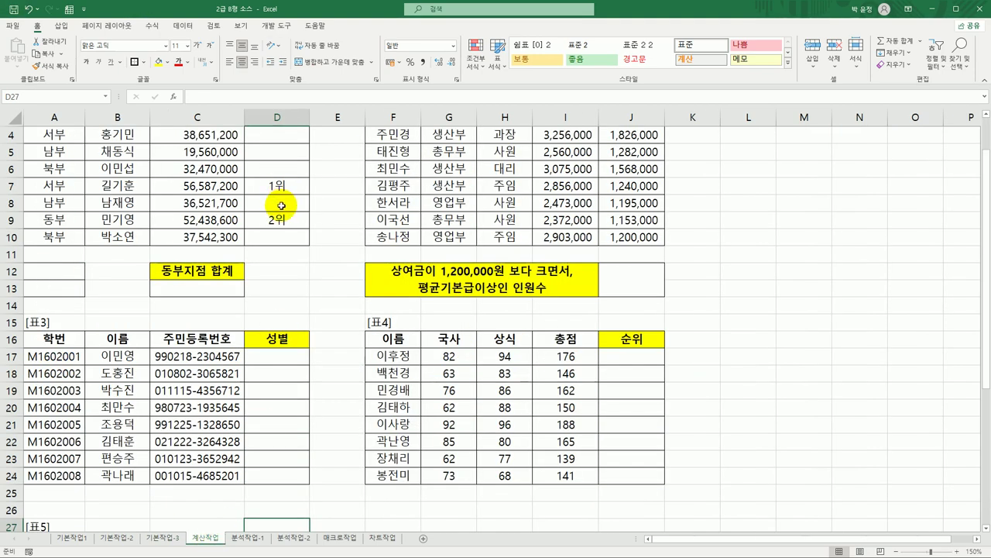
scroll(276, 204, up, 1)
click(76, 322)
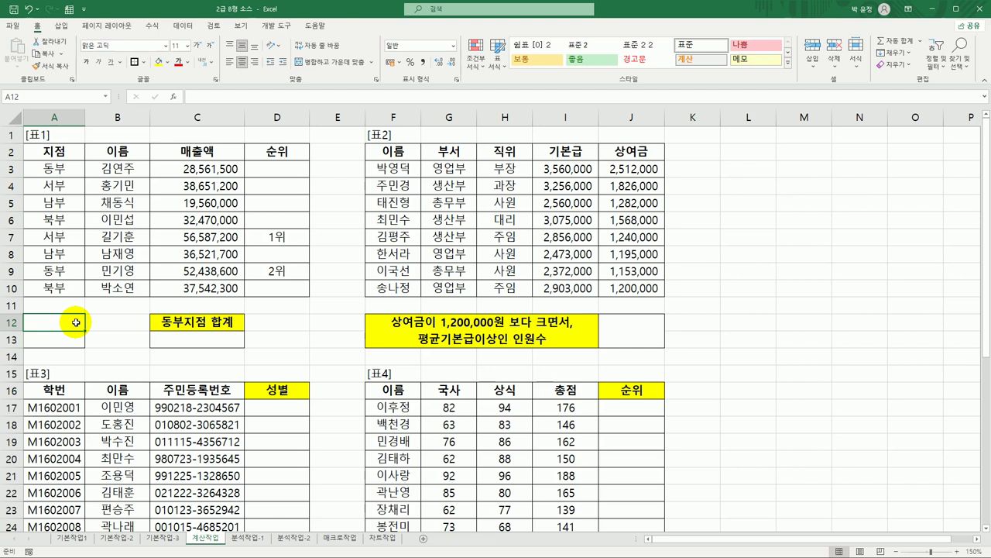
click(68, 169)
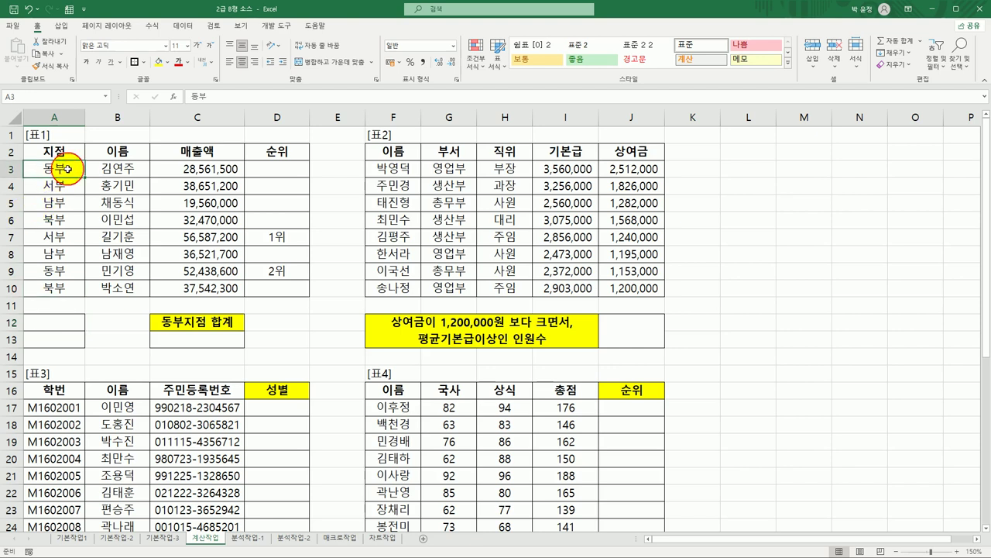
drag(70, 153, 70, 167)
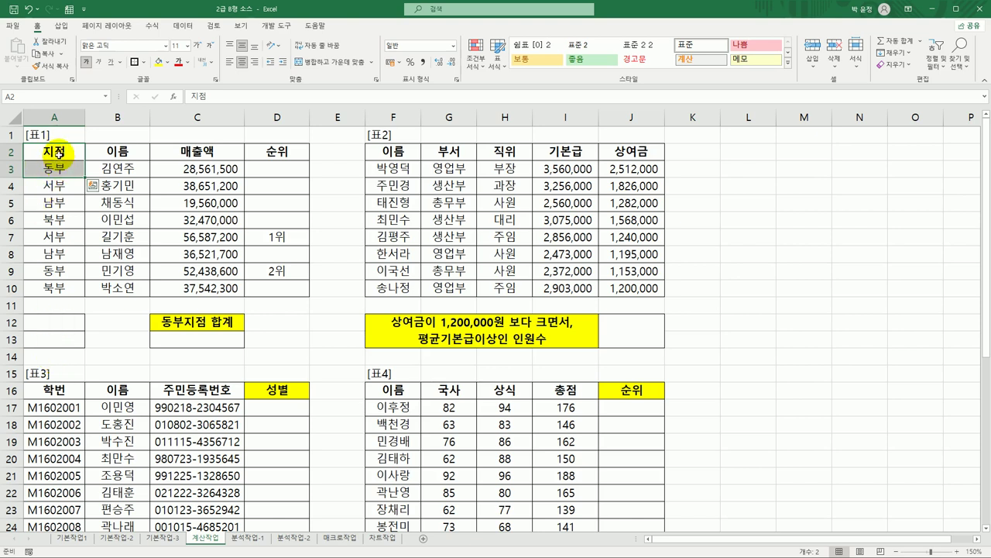
key(ctrl+c)
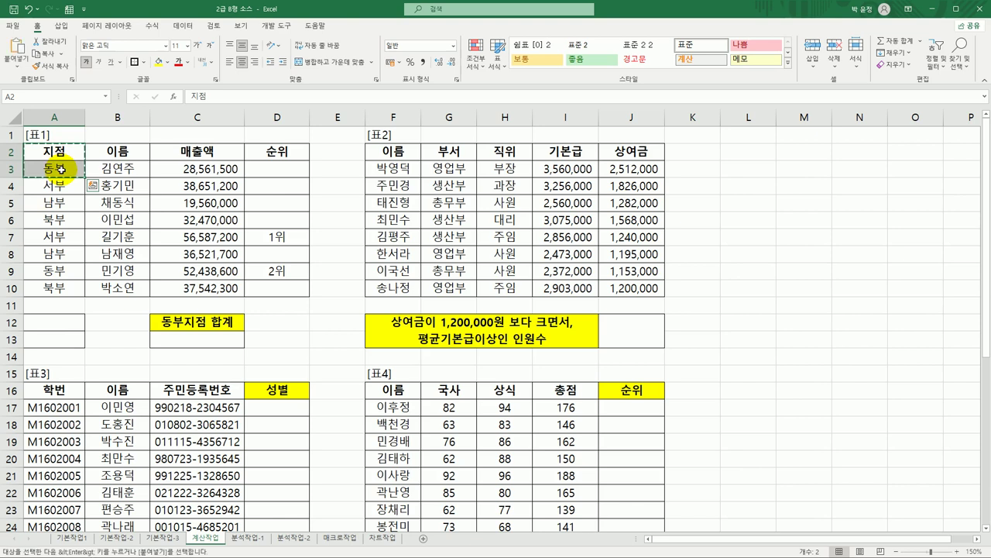
click(61, 326)
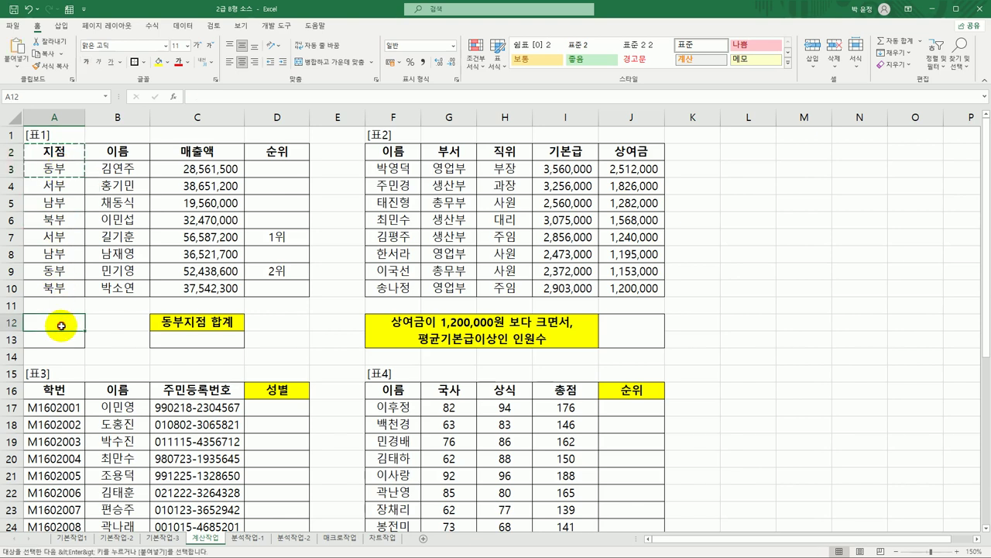
key(ctrl+v)
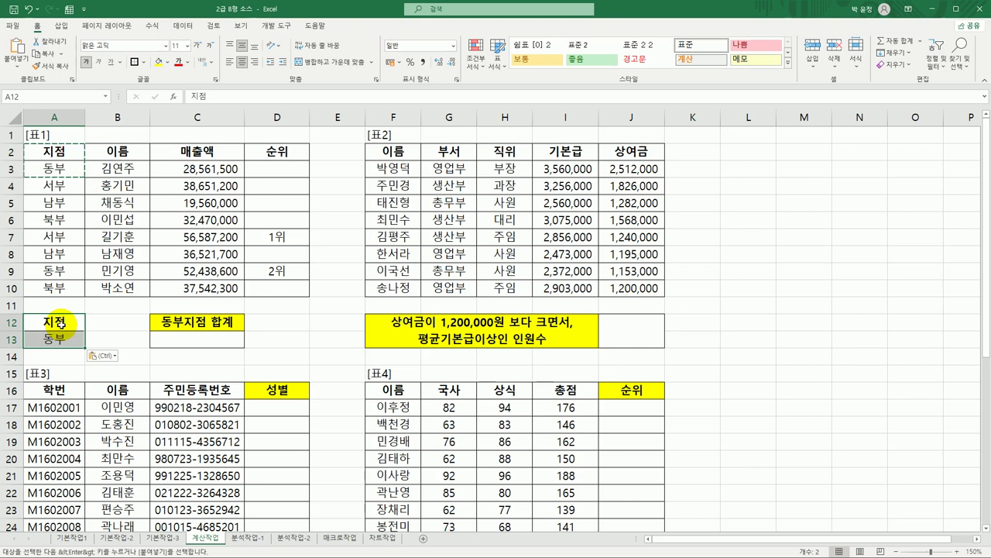
Step: Start a DSUM function in C13 under 동부지점 합계 and bring up its function arguments clear of 표1
click(211, 339)
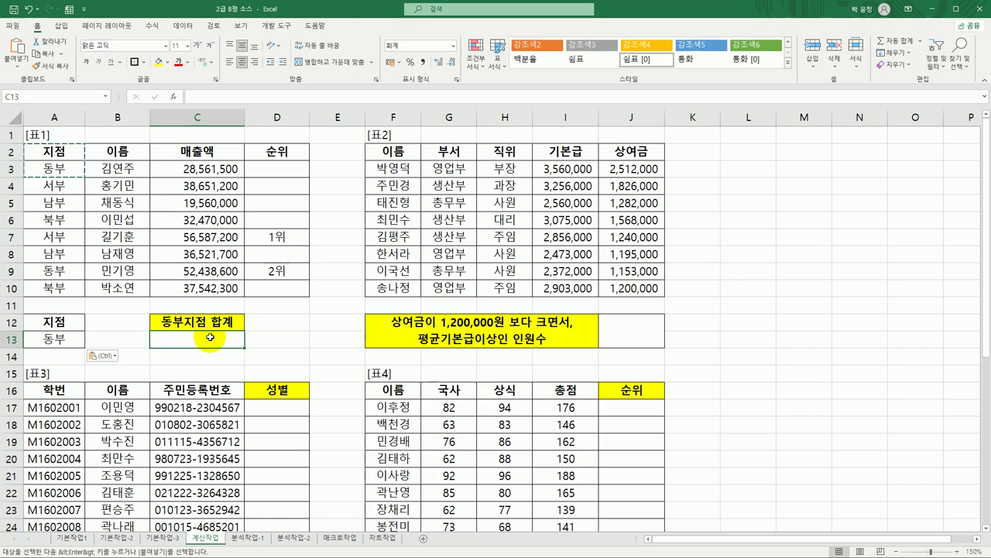
click(55, 155)
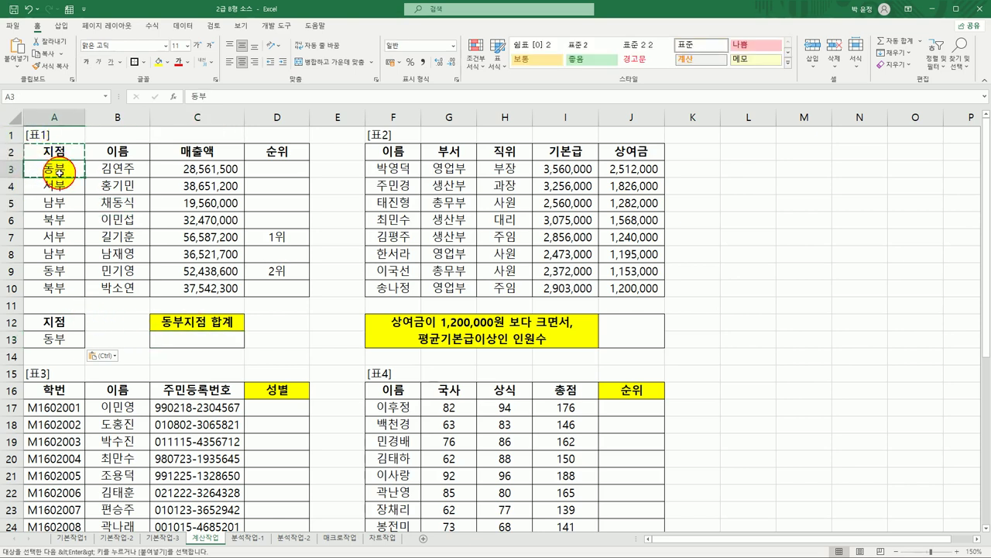
click(62, 270)
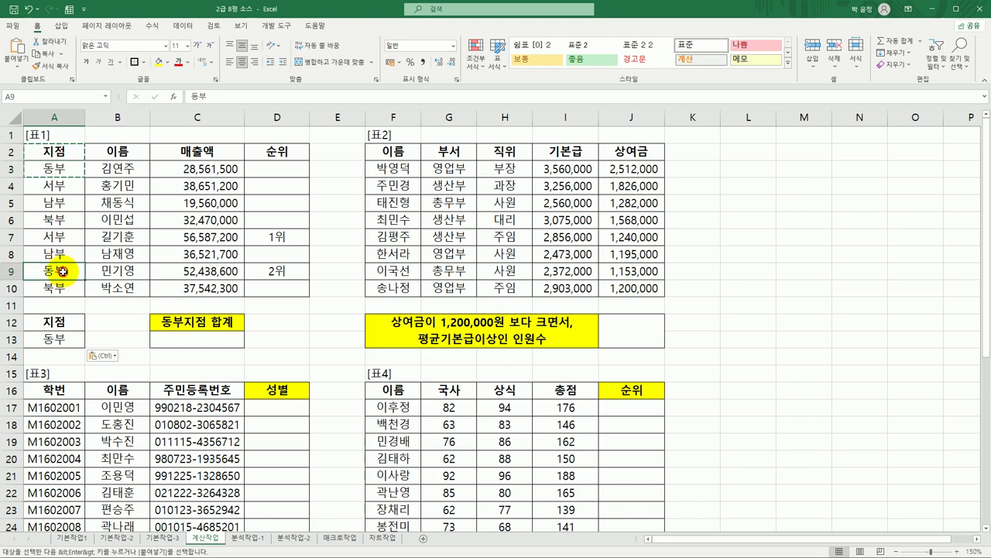
click(215, 169)
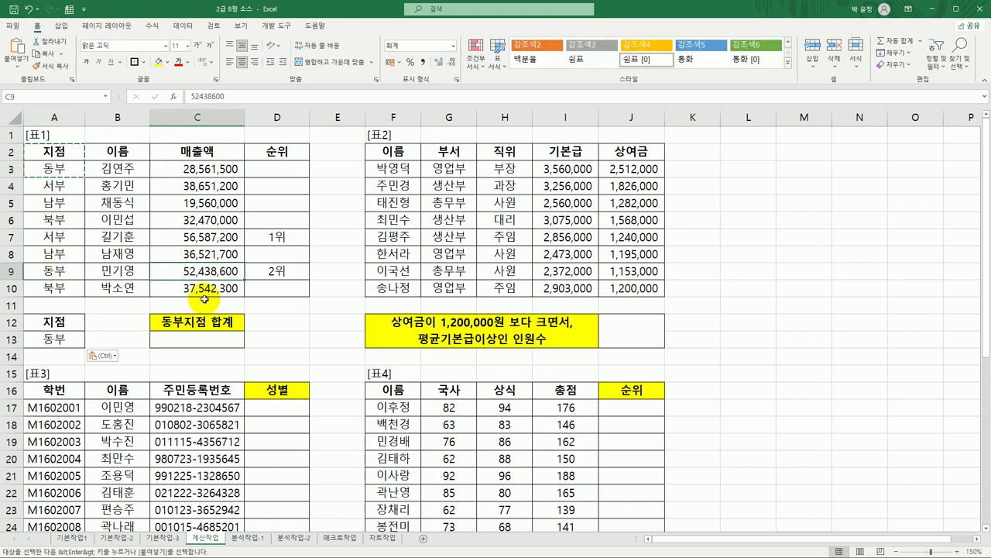
click(208, 337)
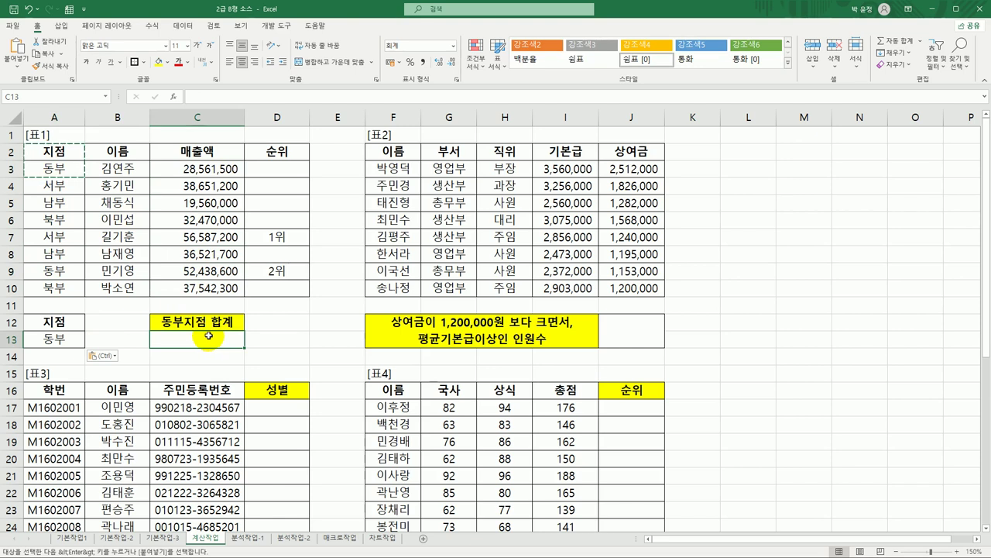
text(=ㅇ)
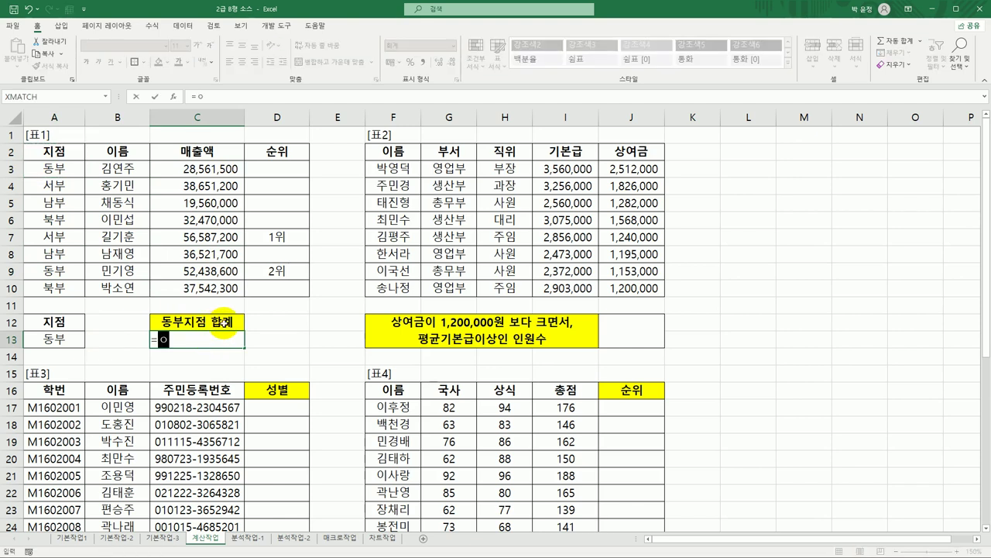
key(BackSpace)
text(d)
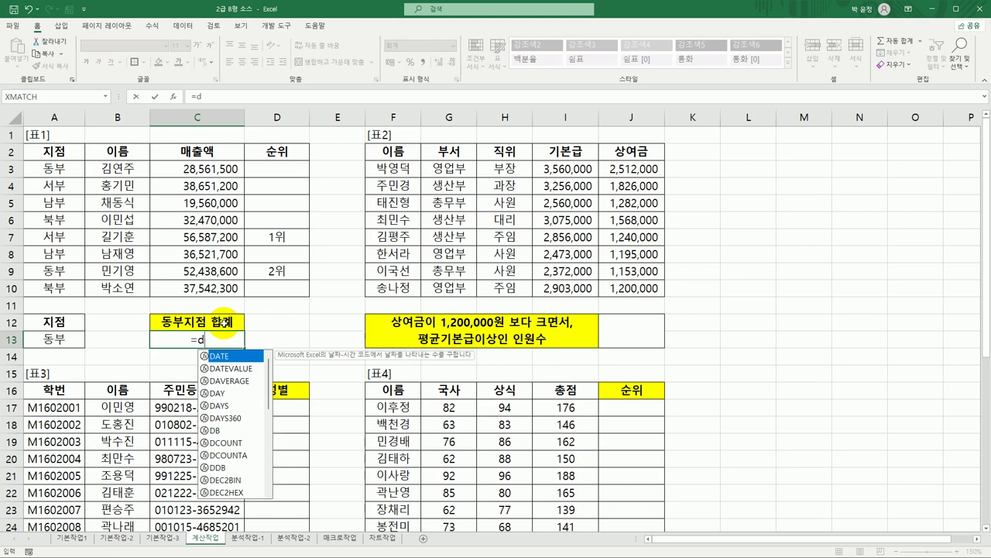
text(s)
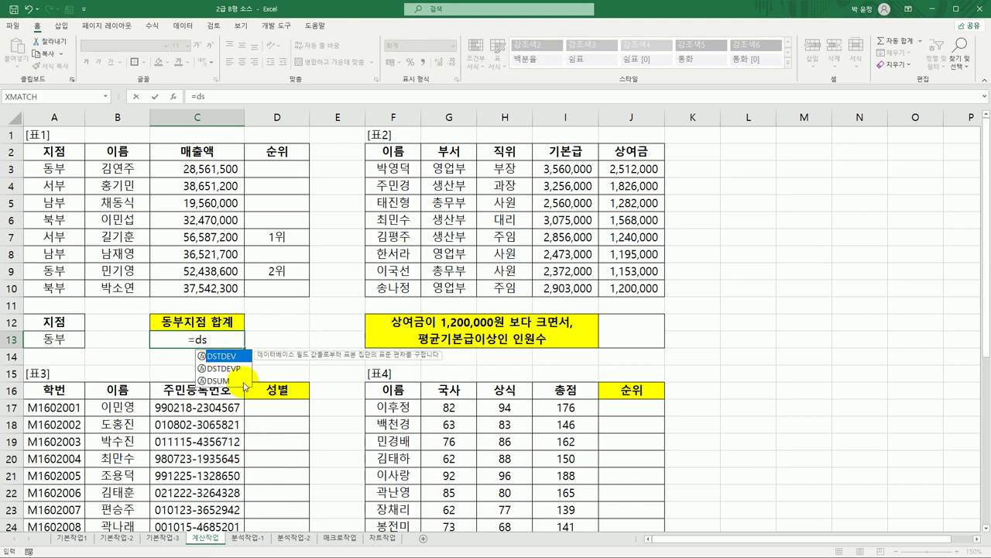
click(244, 381)
double_click(244, 381)
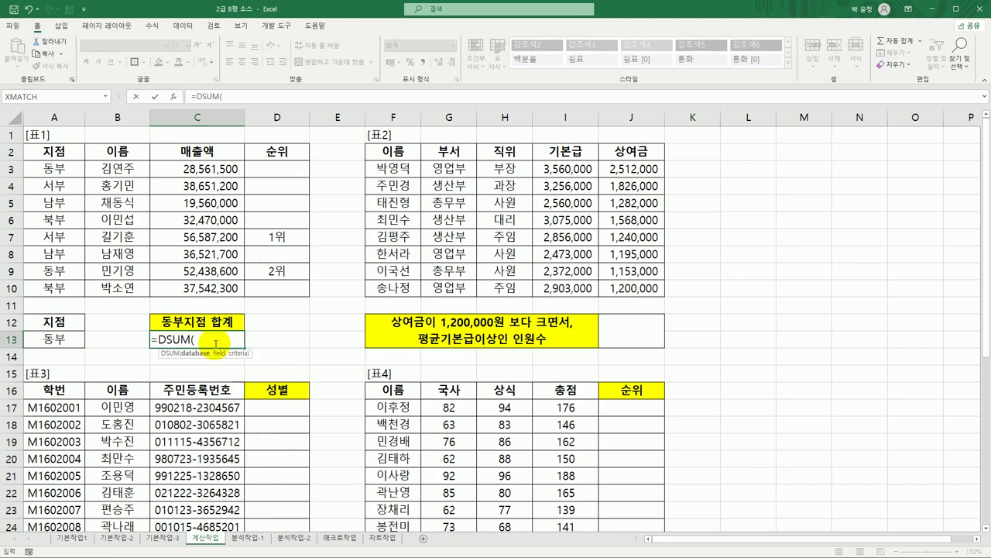
click(174, 95)
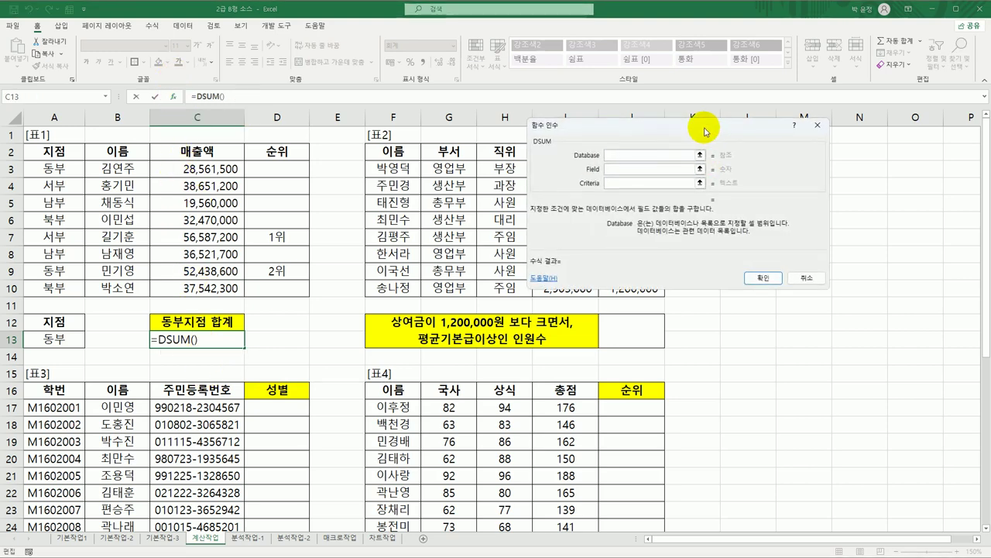
drag(704, 129, 570, 145)
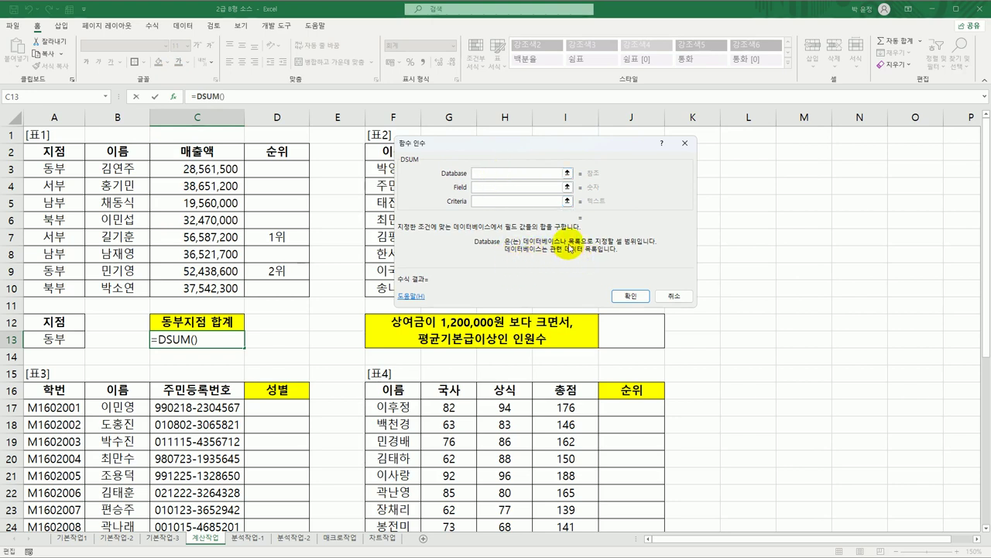
Step: Complete the DSUM with database A2:D10, field C2 and criteria A12:A13
click(72, 151)
drag(72, 152, 305, 288)
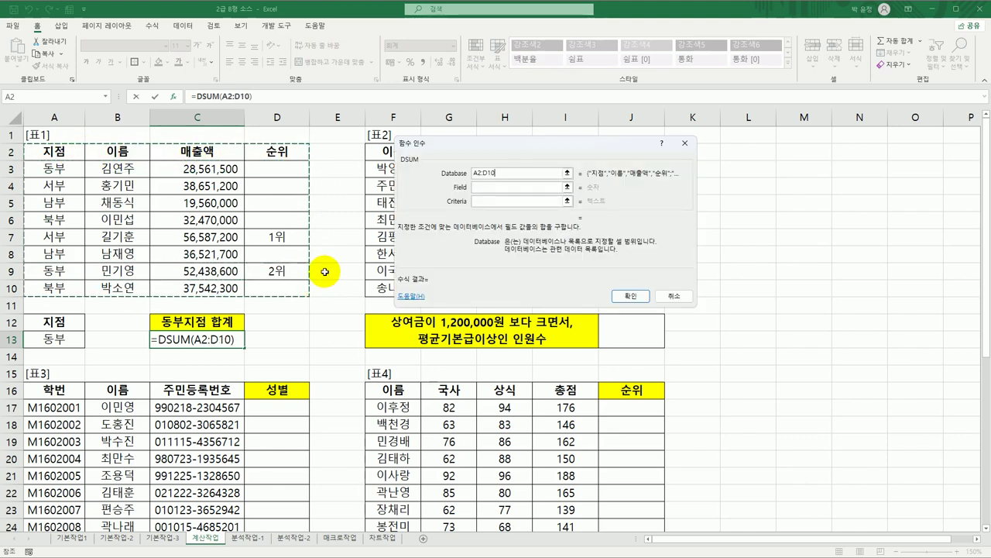
click(494, 187)
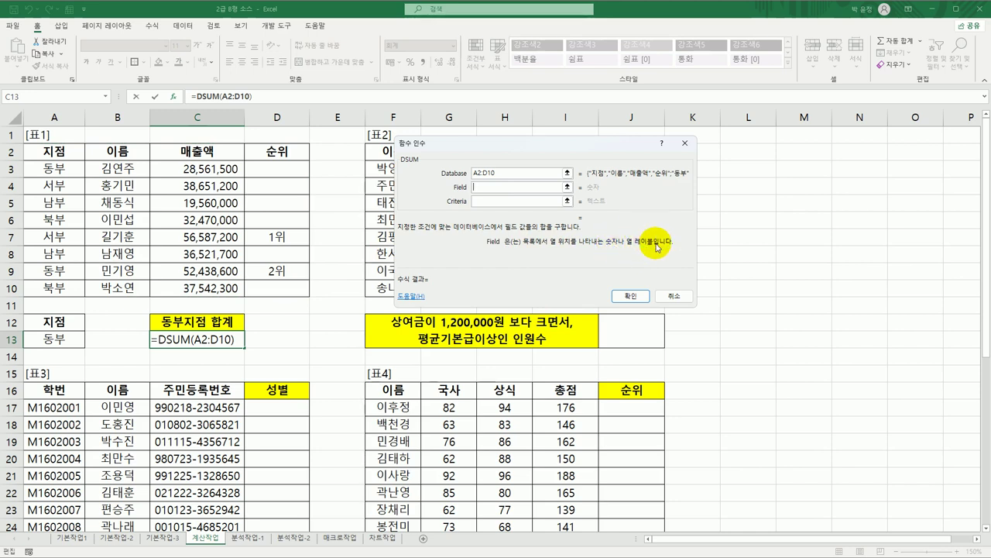
click(219, 156)
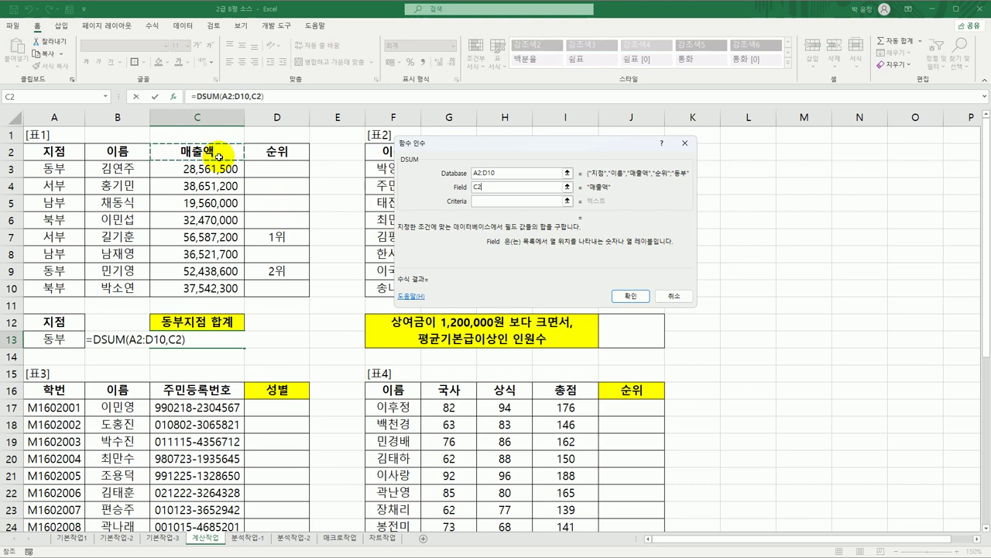
click(503, 200)
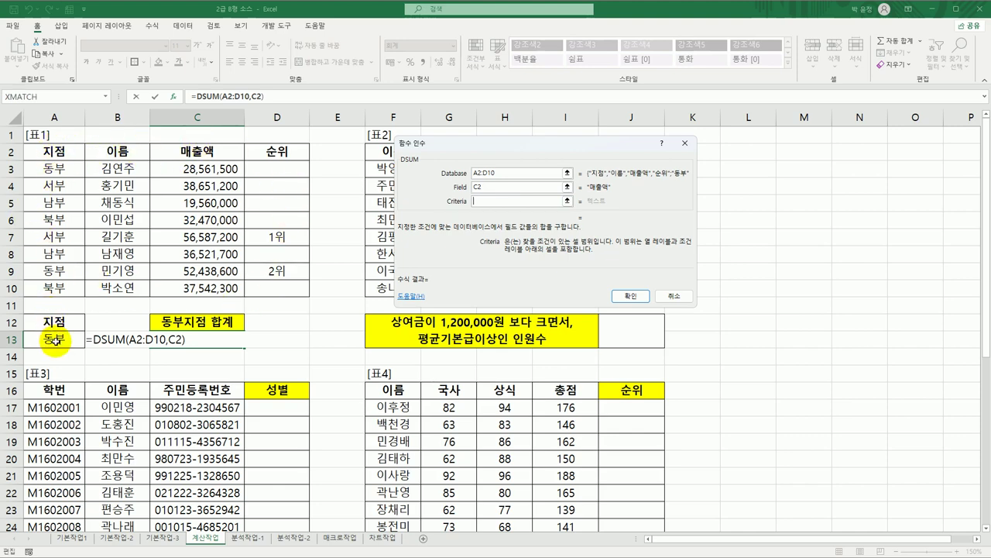
drag(58, 321, 56, 339)
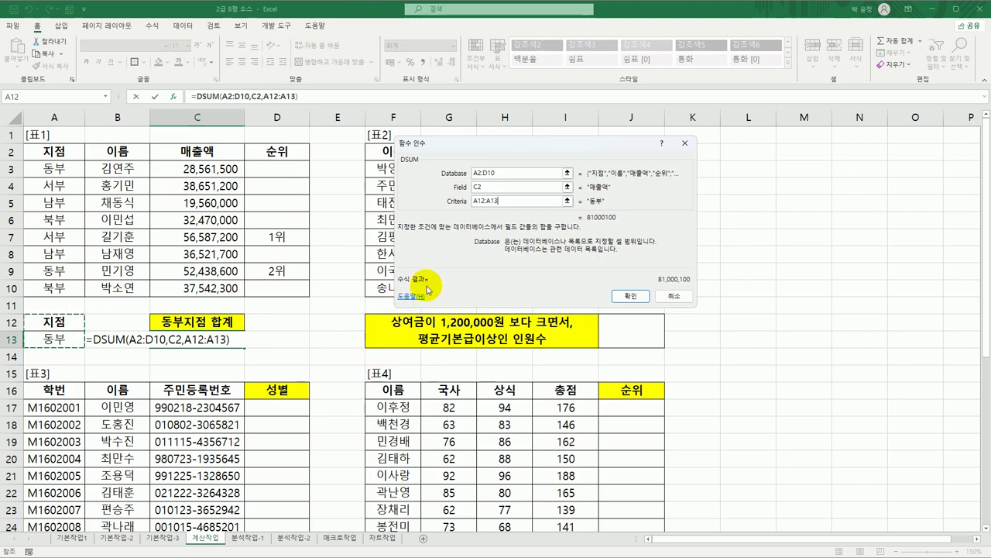
click(630, 296)
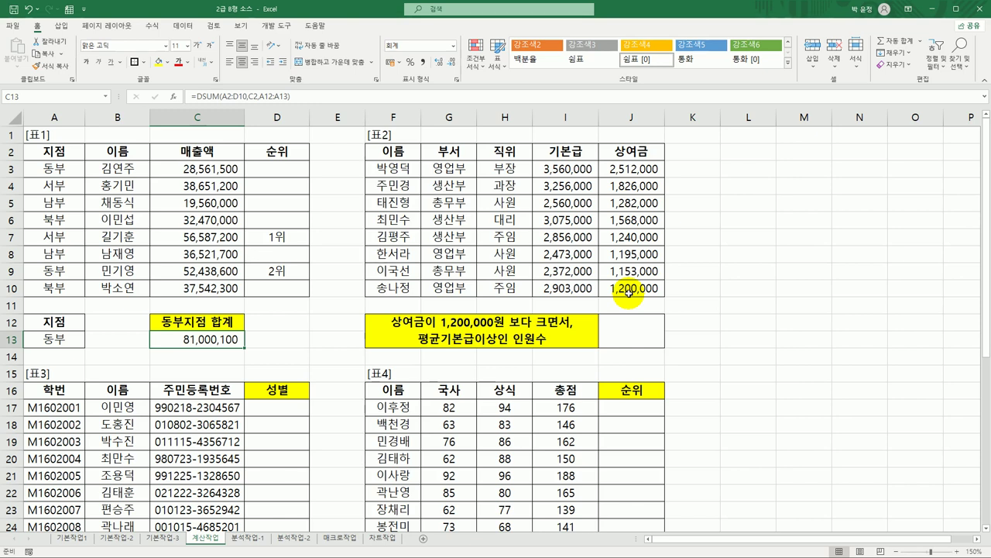
Step: Wrap the DSUM formula in C13 in a ROUNDUP function and bring up the ROUNDUP arguments
double_click(185, 343)
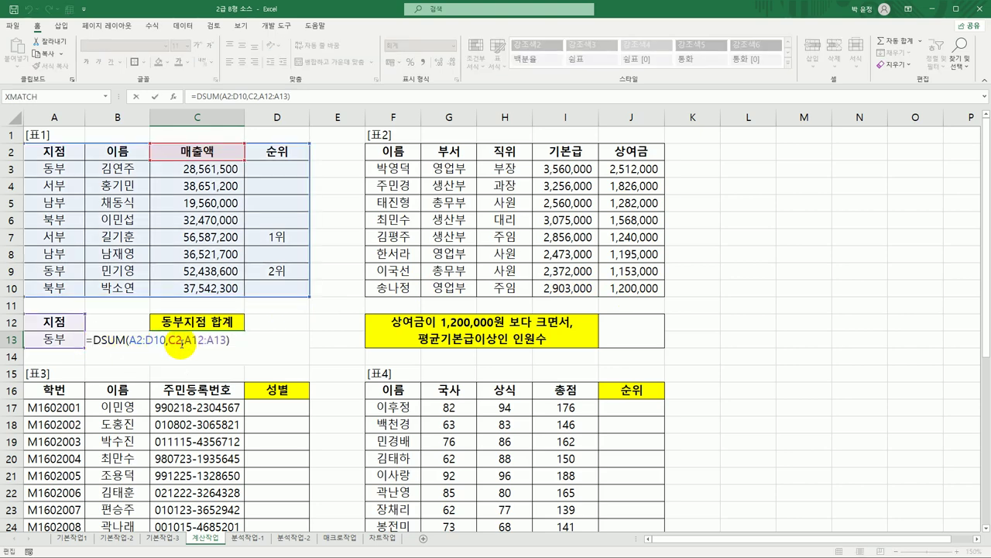
text(roun)
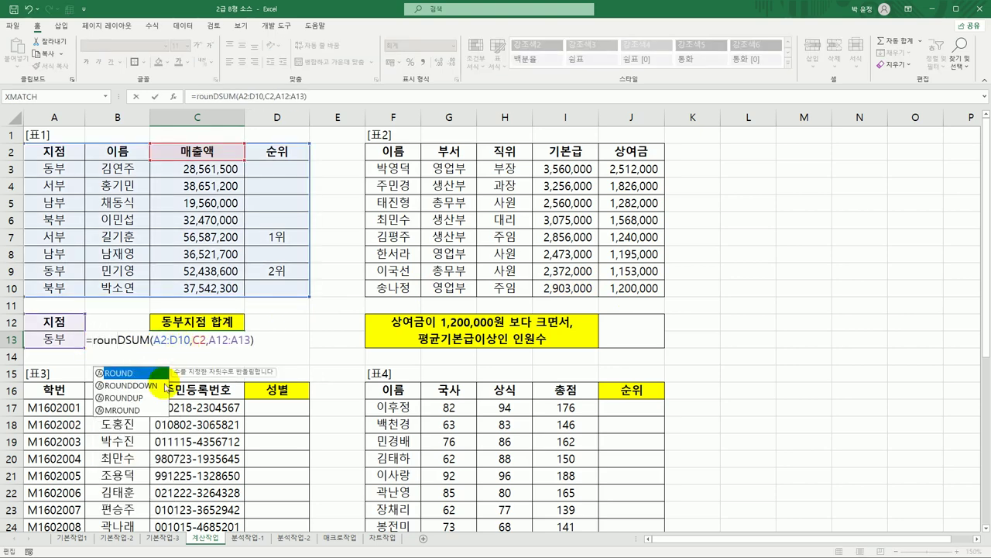
double_click(127, 398)
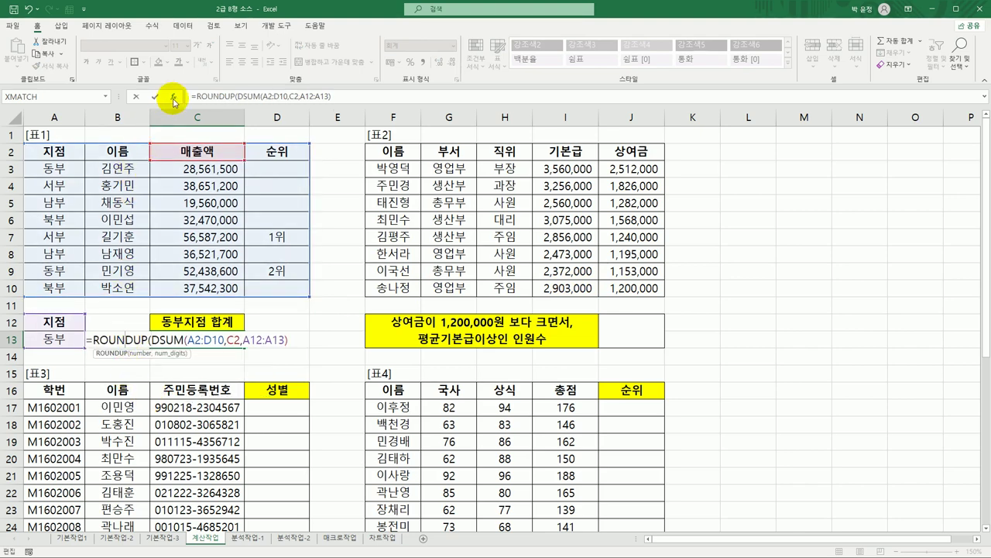
click(174, 97)
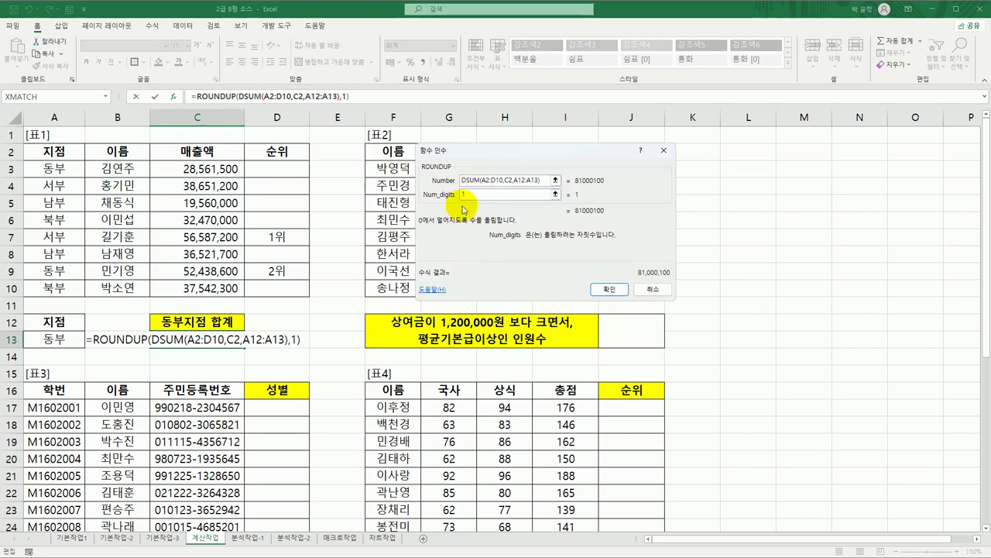
Step: Try 2, -1 and -2 as ROUNDUP's Num_digits before completing the formula with -3
click(462, 194)
text(2)
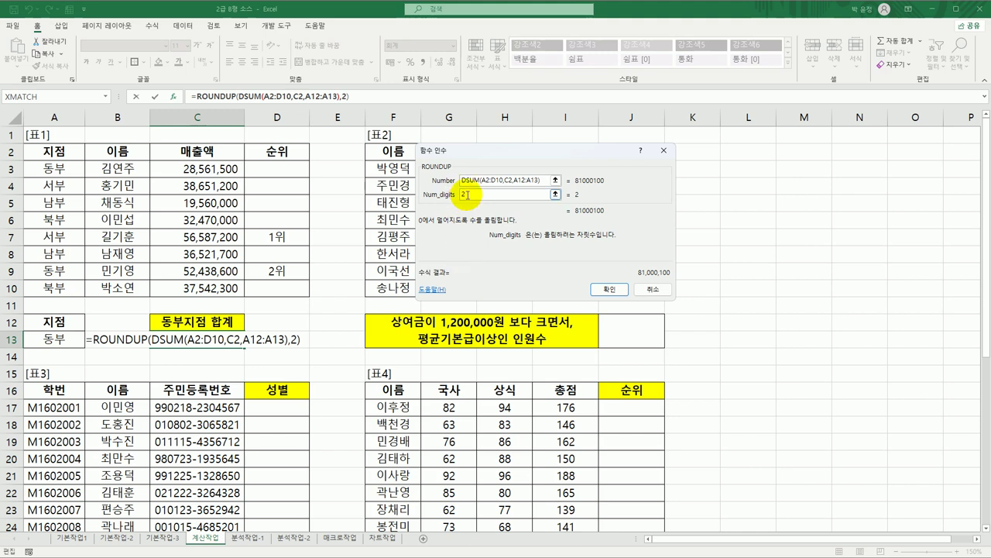
key(BackSpace)
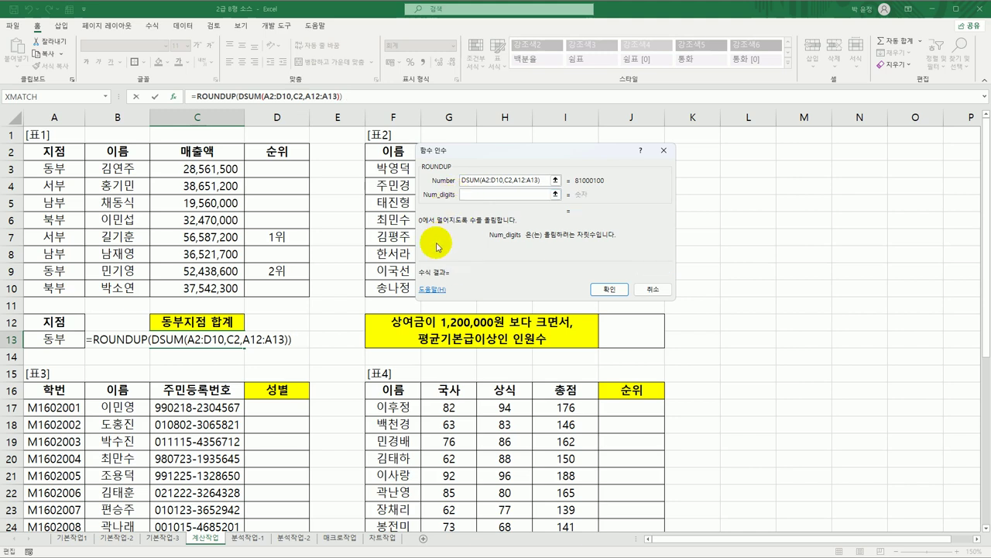
text(-)
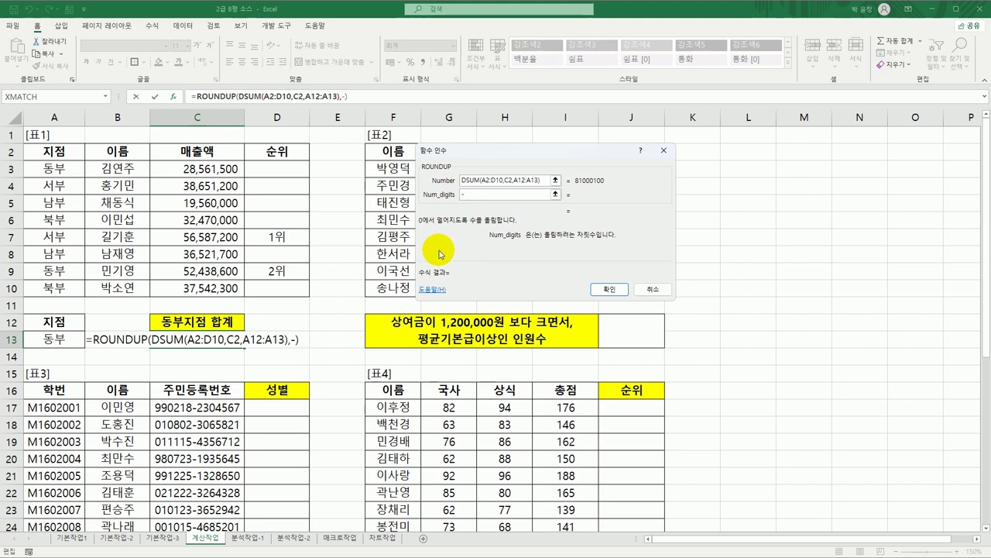
text(1)
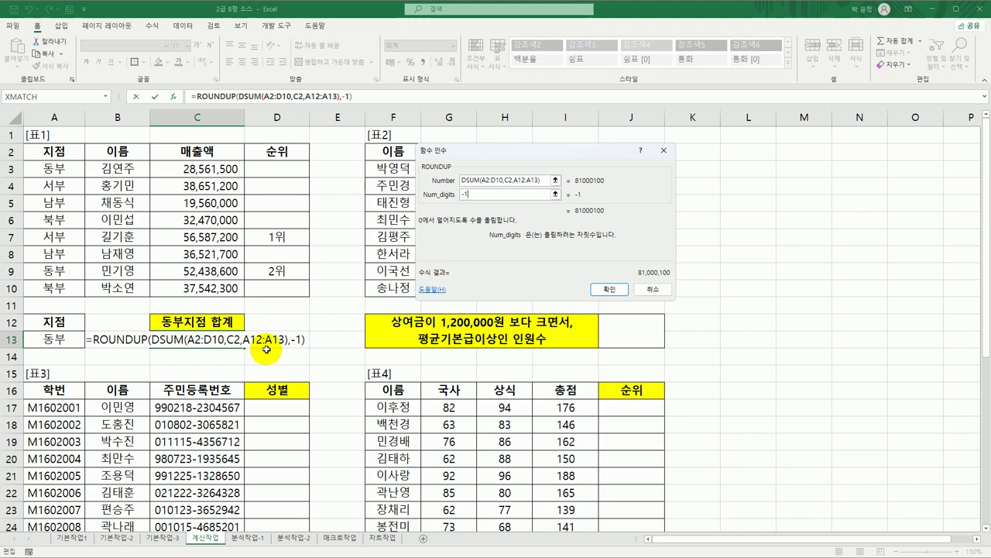
key(BackSpace)
text(2)
key(BackSpace)
text(3)
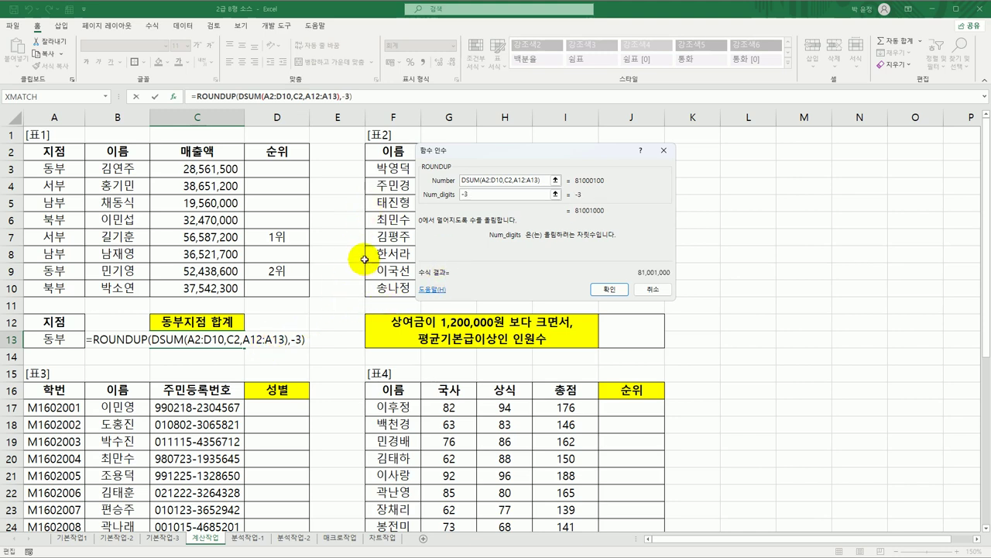
click(603, 288)
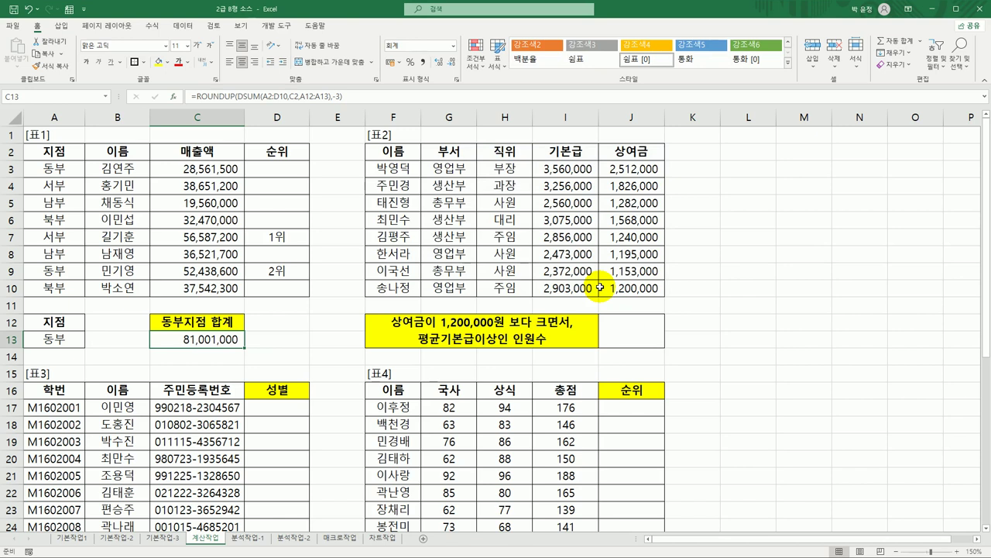
click(633, 334)
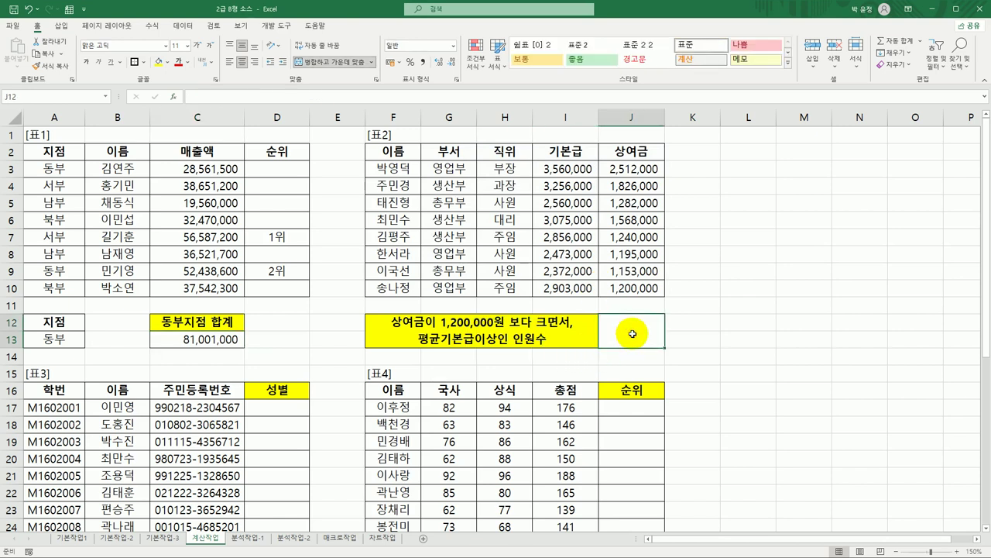
click(619, 171)
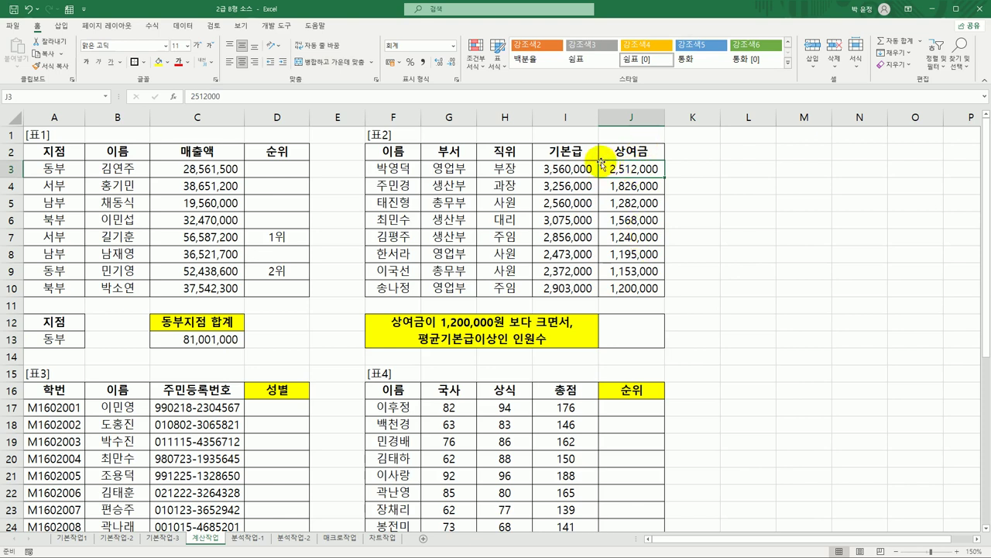
click(575, 168)
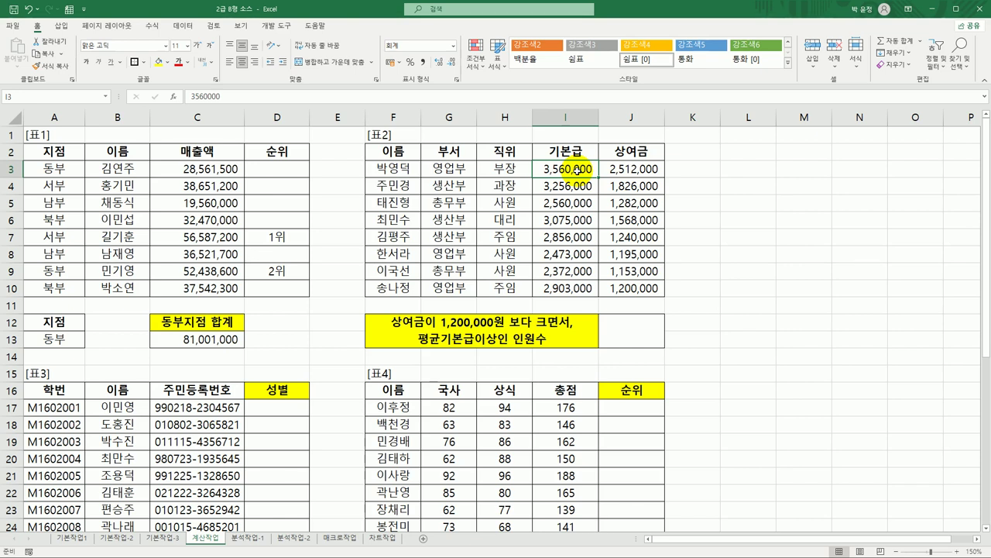
drag(577, 171, 568, 288)
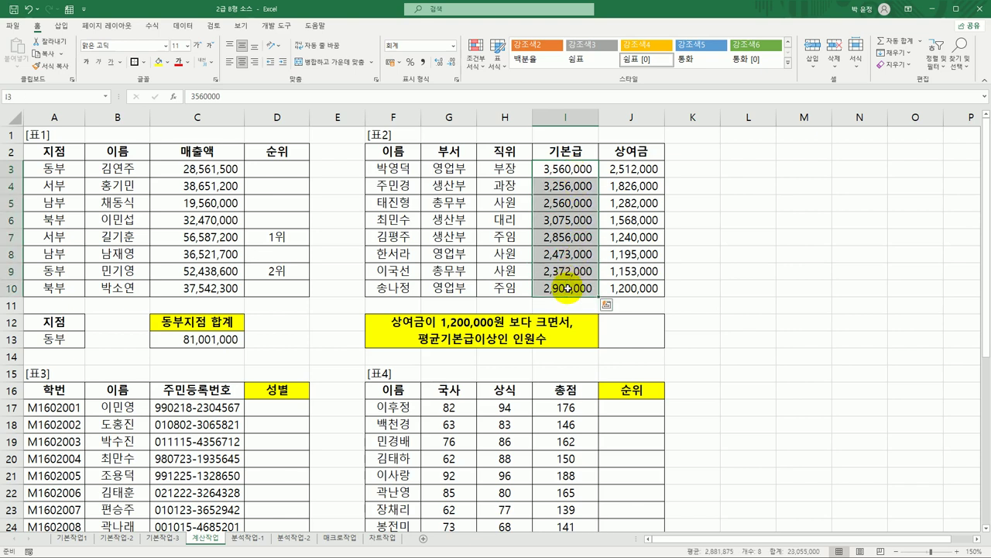
Step: Start a COUNTIFS function in J12 below 표2 and bring up its function arguments clear of that table
click(633, 338)
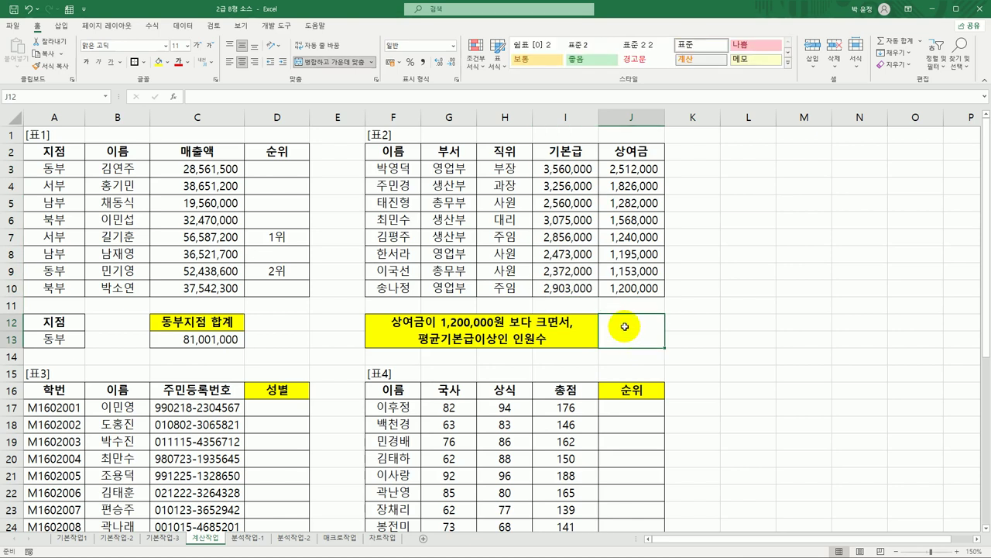
text(=co)
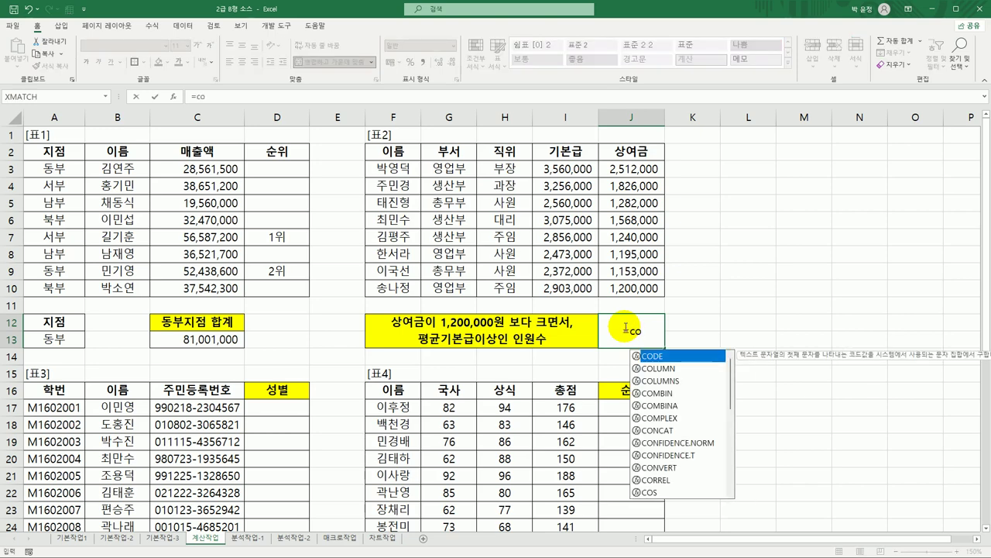
text(u)
click(689, 402)
double_click(679, 408)
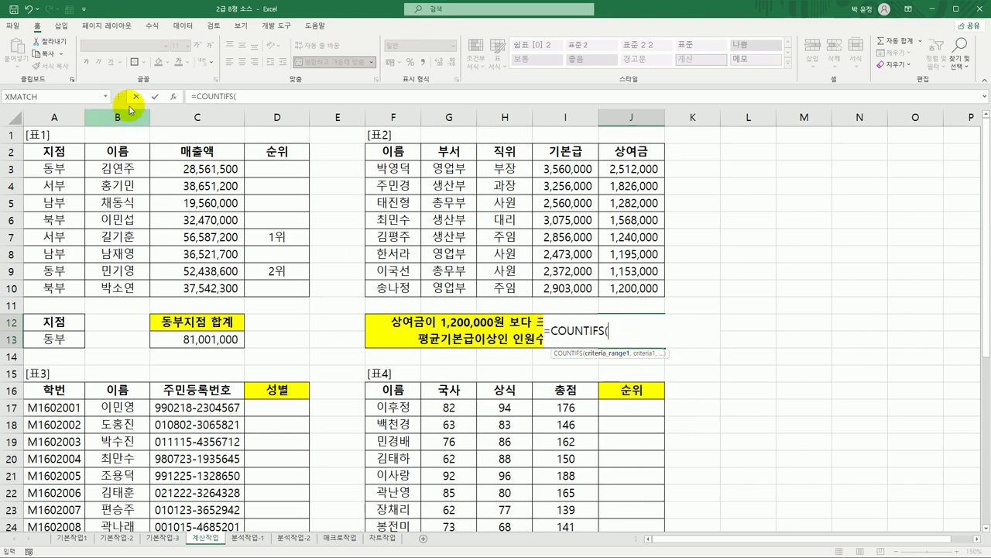
click(174, 96)
drag(569, 61, 166, 113)
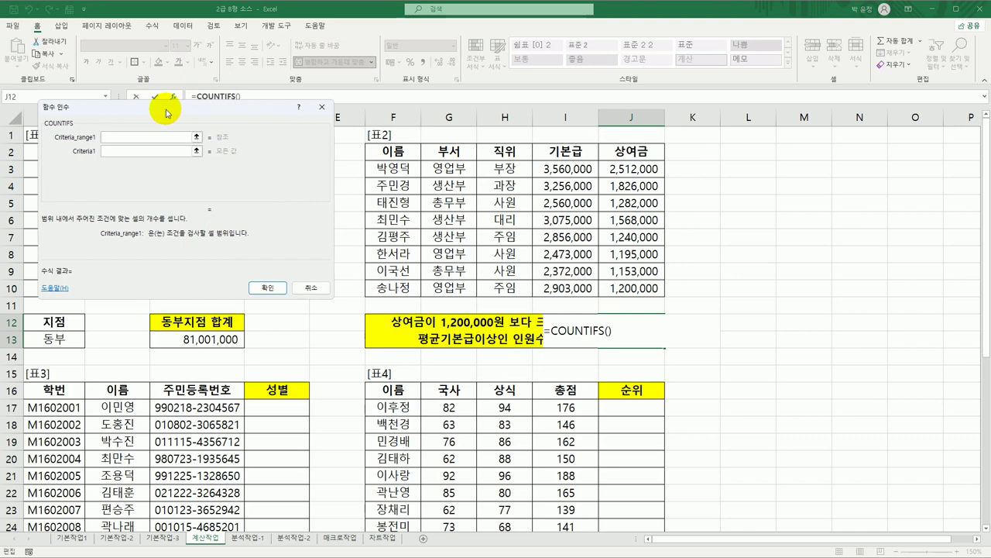
Step: Give COUNTIFS its first condition: 상여금 range J3:J10 with the criterion >1200000
drag(618, 170, 614, 291)
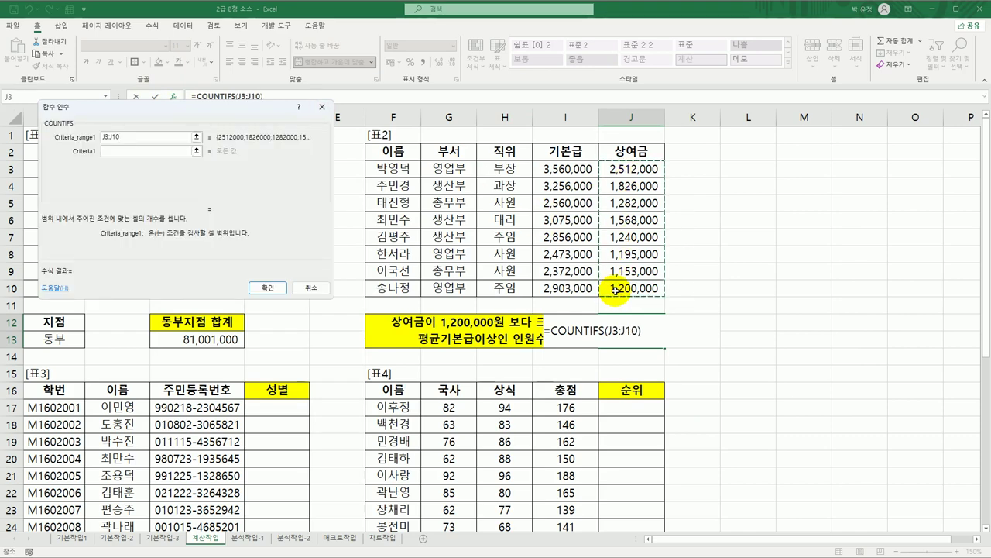
click(157, 150)
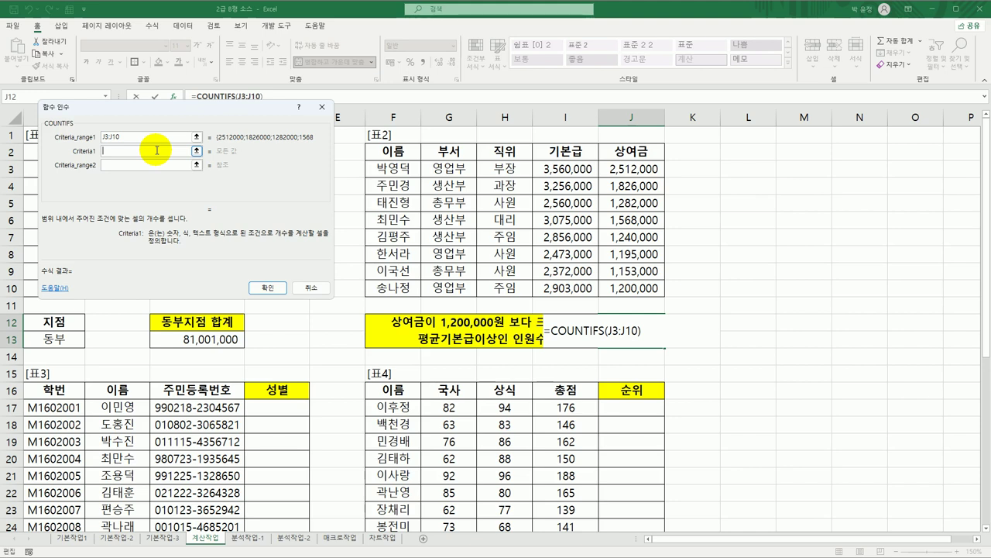
text(>12)
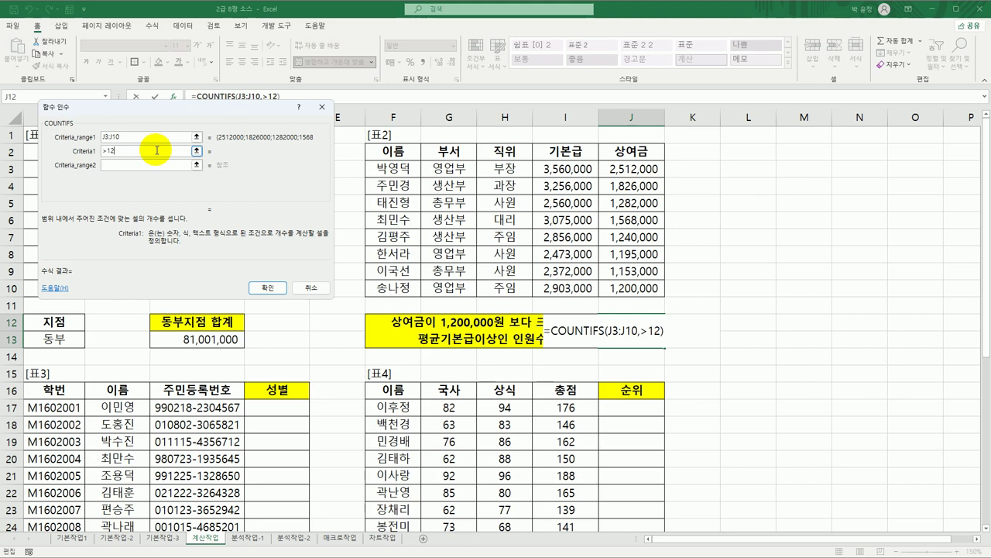
text(00000)
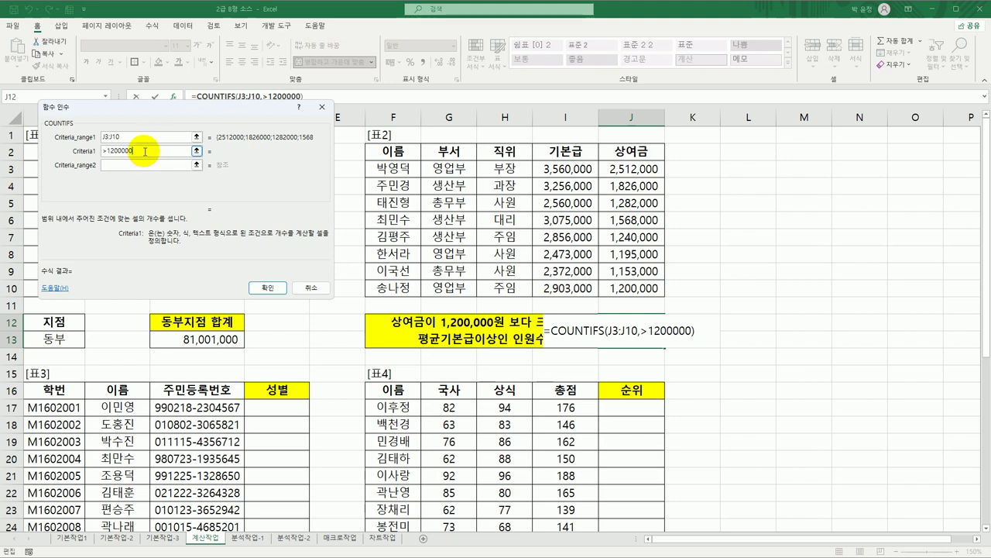
click(104, 151)
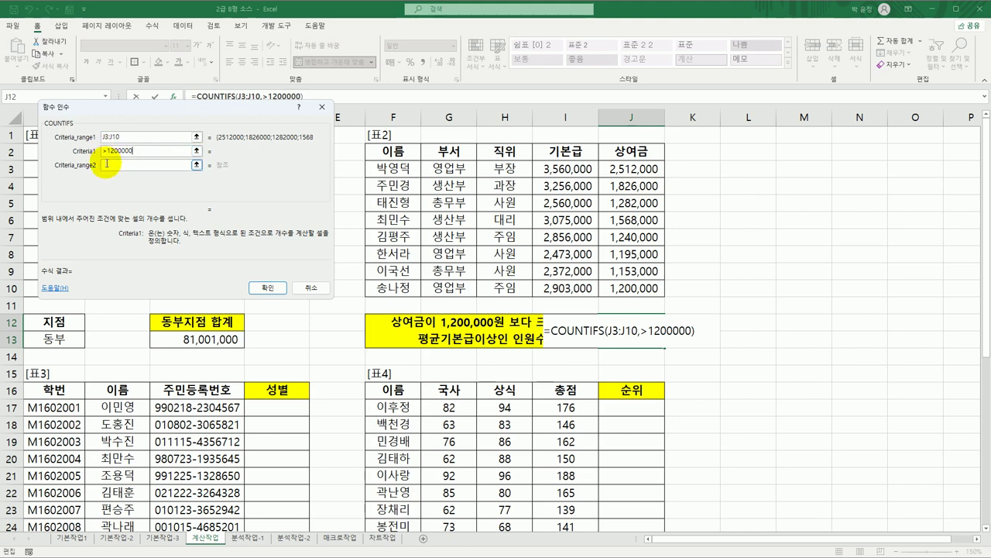
click(106, 164)
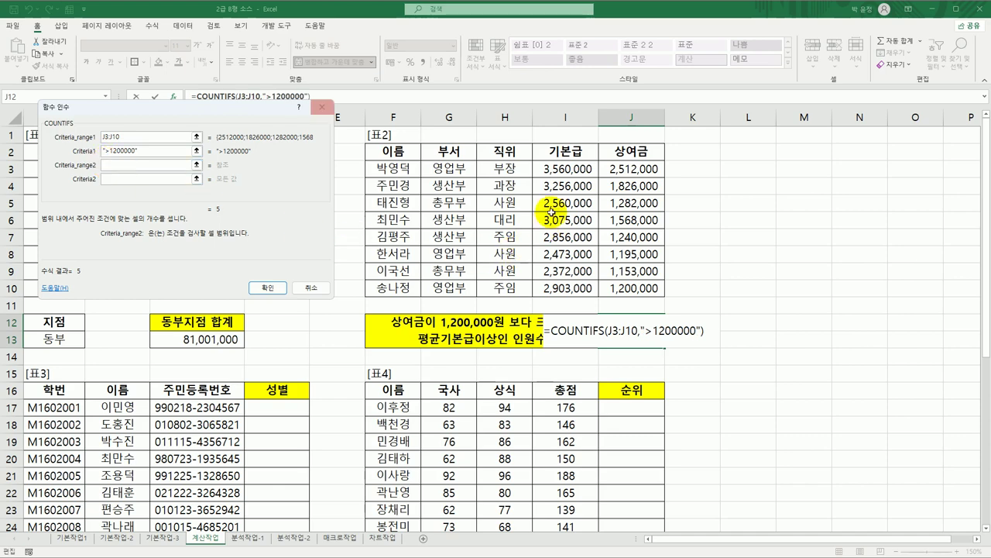
Step: Add the second COUNTIFS condition: 기본급 range I3:I10 with the criterion >=average(I3:I10)
drag(566, 167, 544, 284)
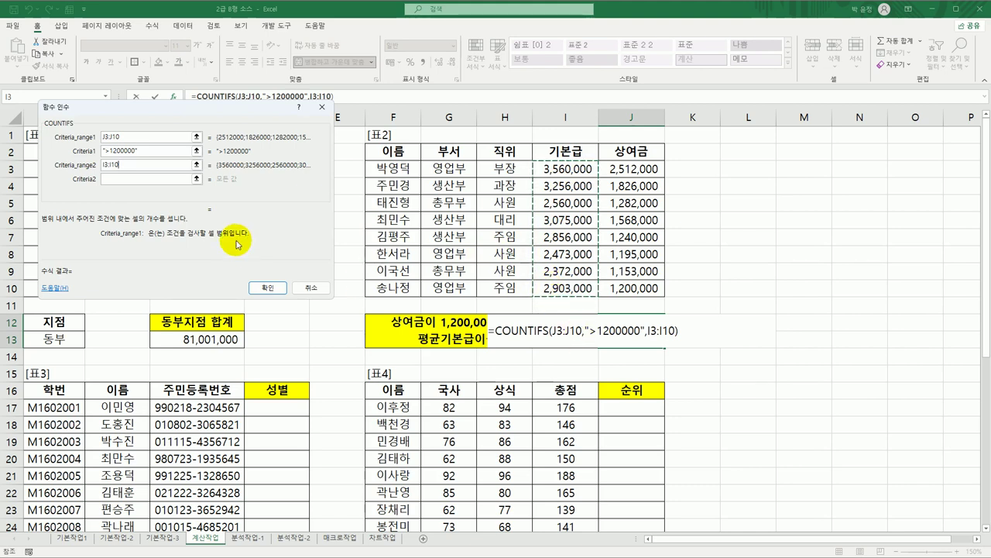
click(147, 179)
text(>=)
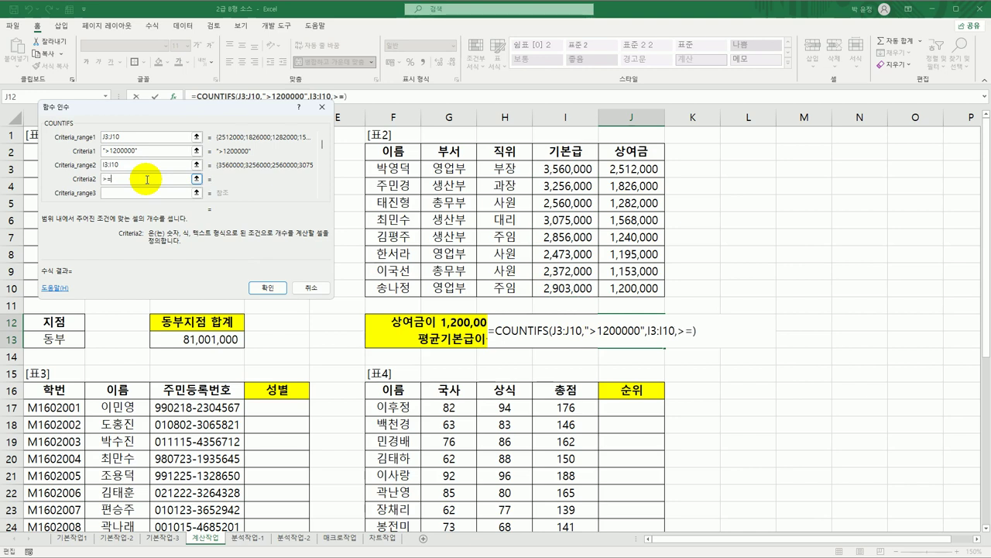
text(average()
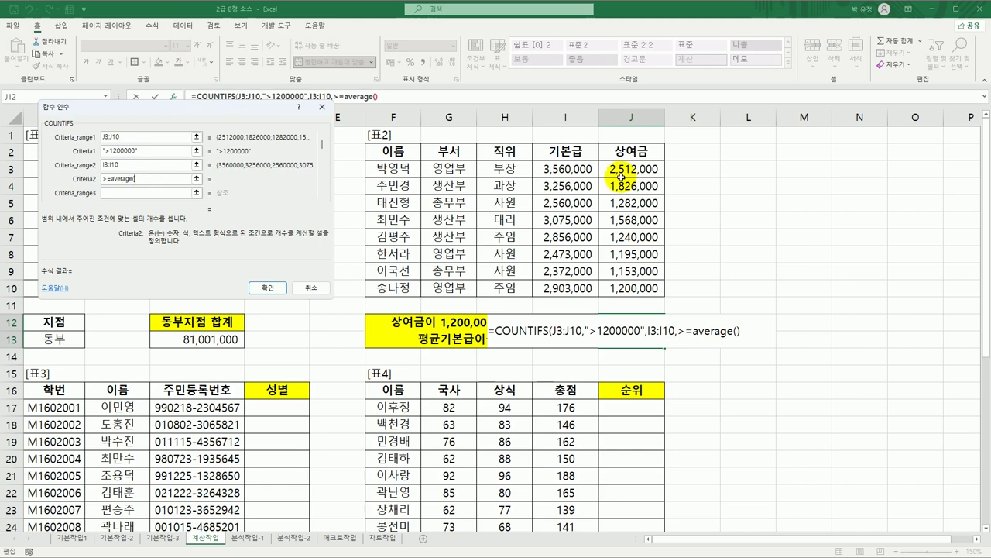
drag(569, 169, 572, 285)
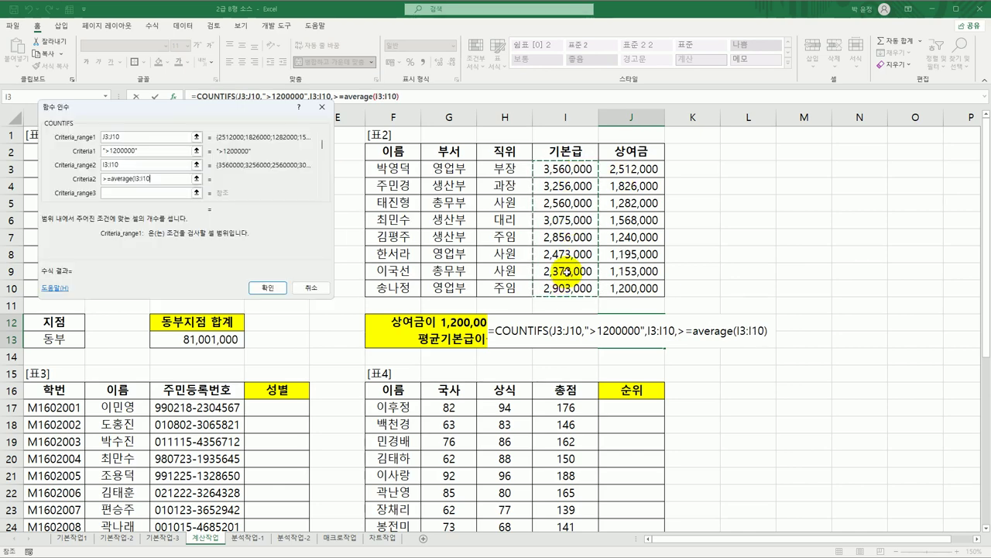
drag(564, 169, 561, 284)
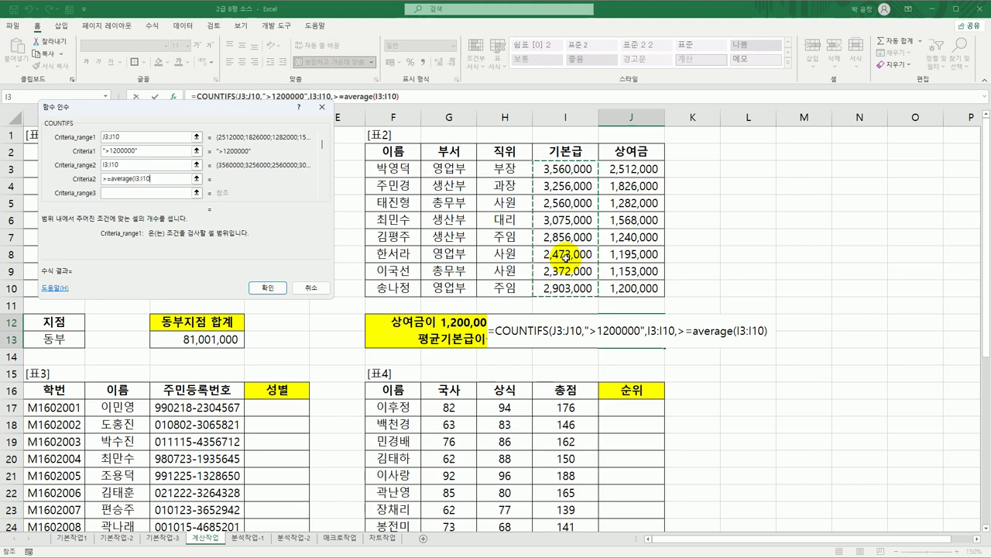
text())
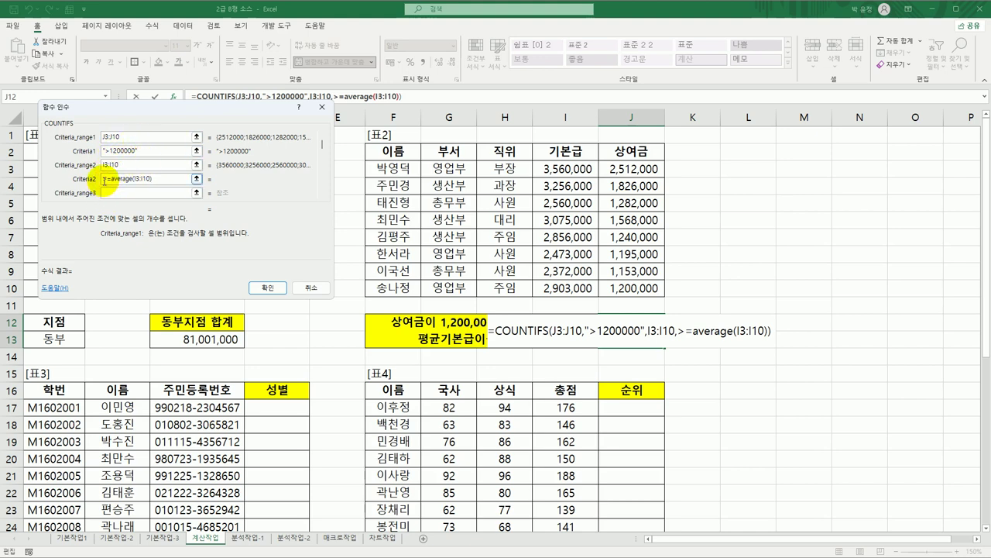
click(142, 192)
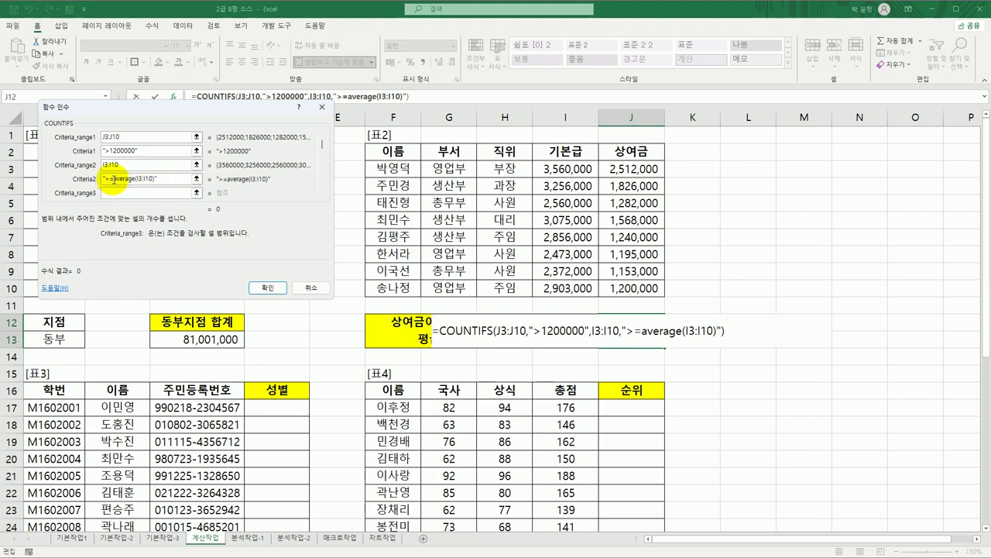
Step: Correct the second COUNTIFS criterion to ">="&average(I3:I10) and complete the formula
drag(114, 179, 156, 185)
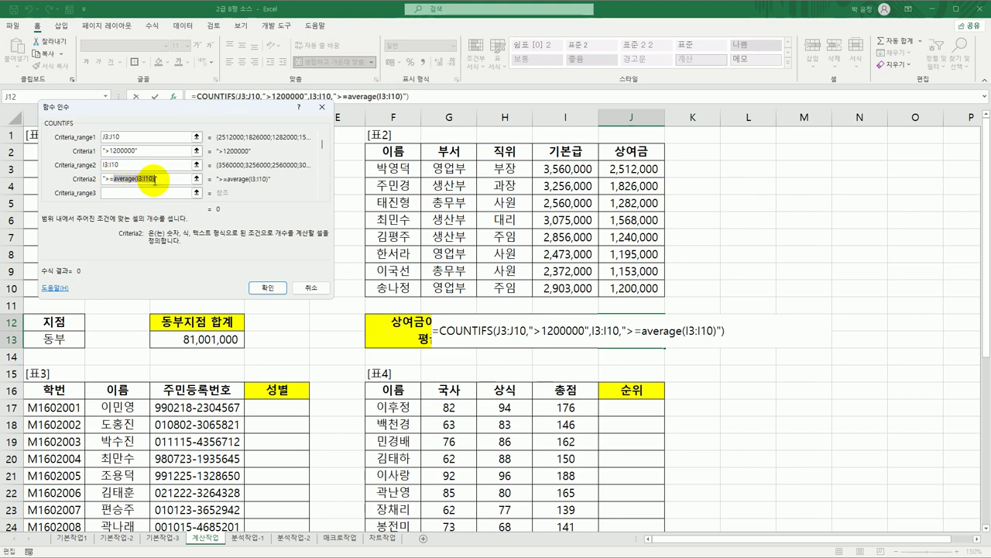
click(155, 183)
key(BackSpace)
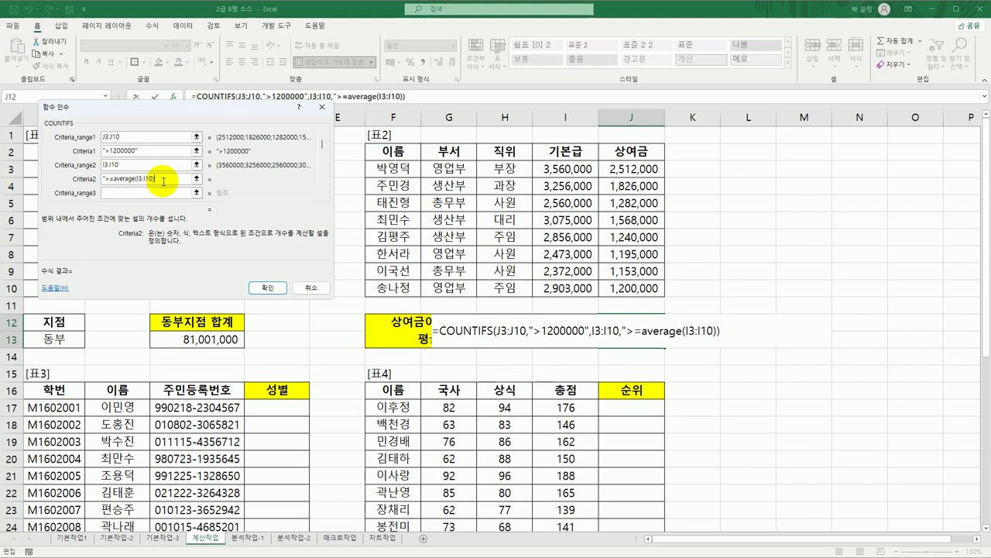
click(114, 179)
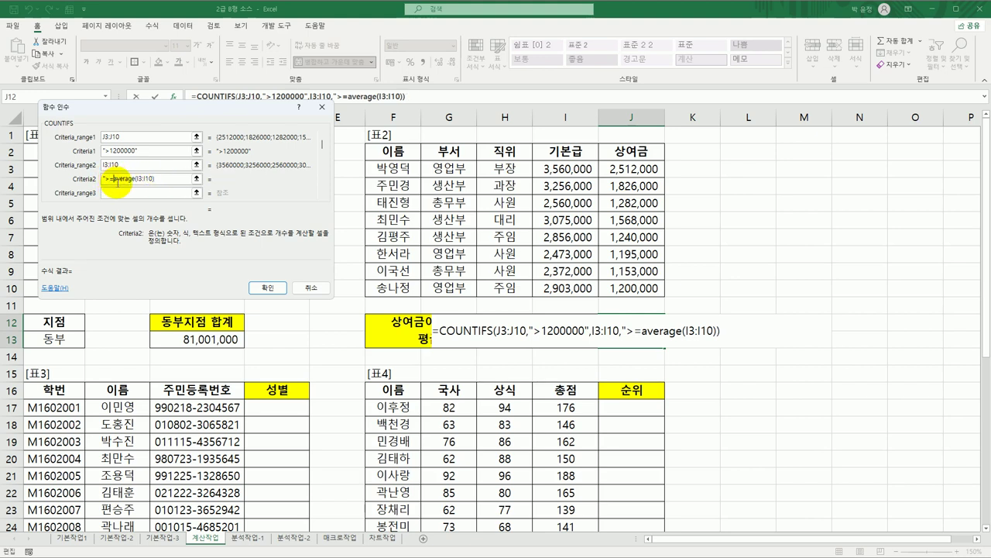
text(")
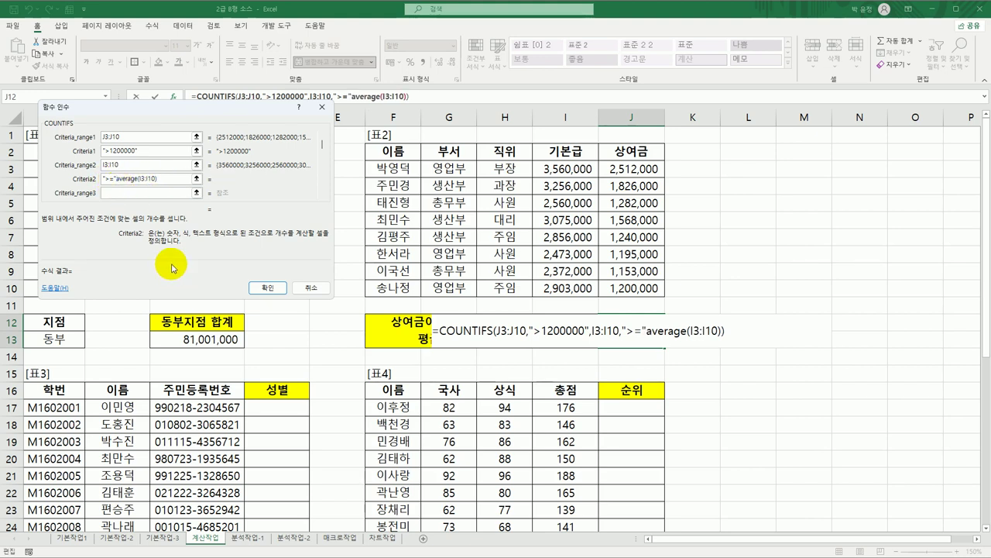
text(&)
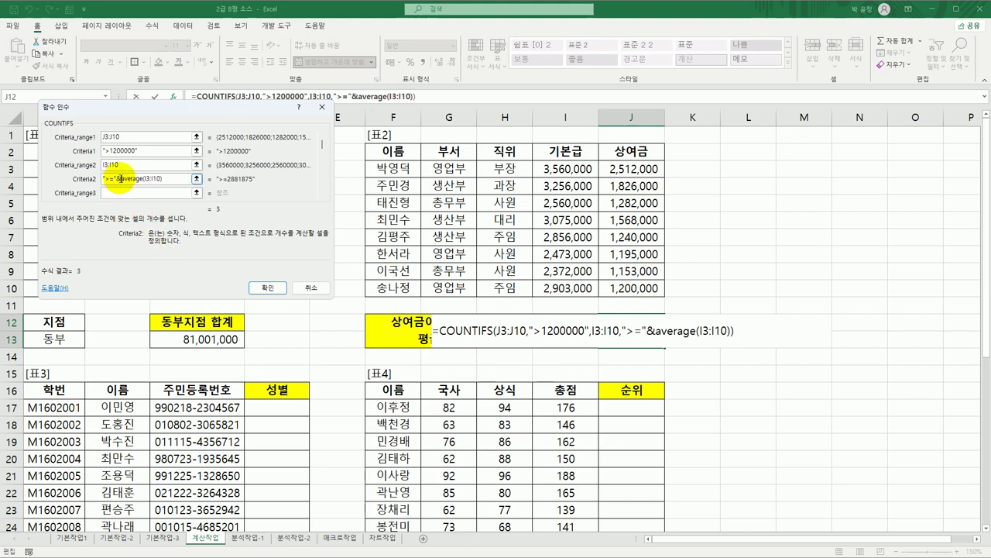
click(267, 288)
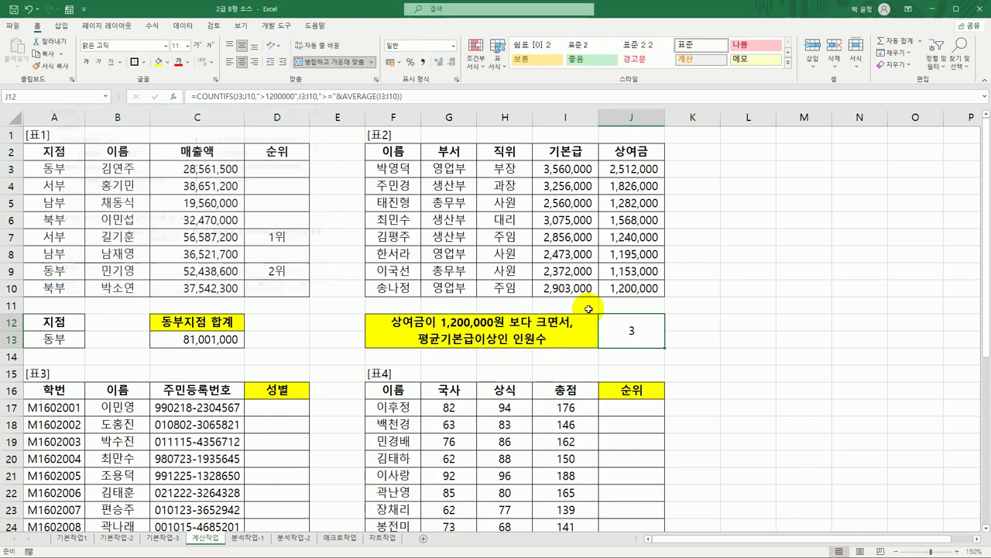
Step: Append &"명" to the end of the COUNTIFS formula in J12
double_click(639, 330)
click(750, 332)
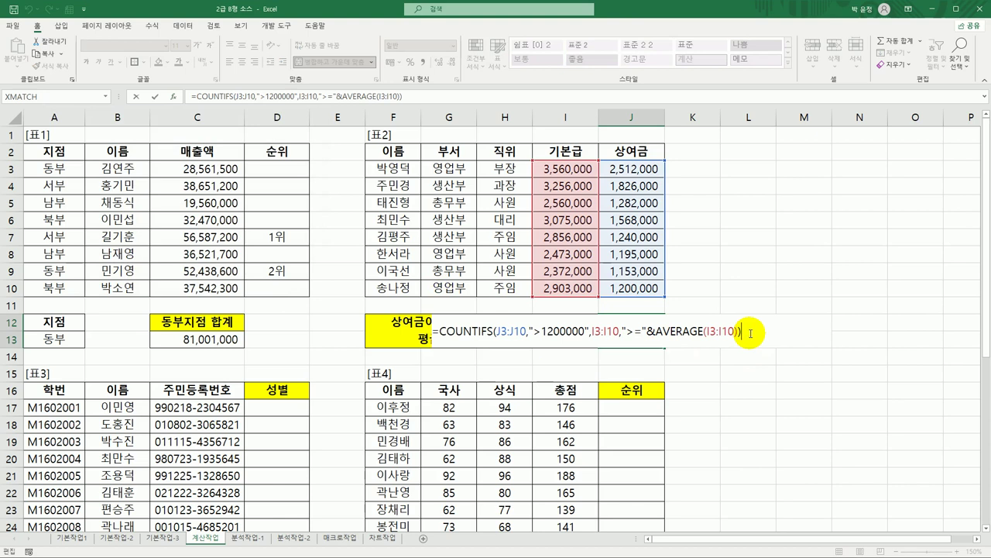
text(&"ㅁ)
text(명")
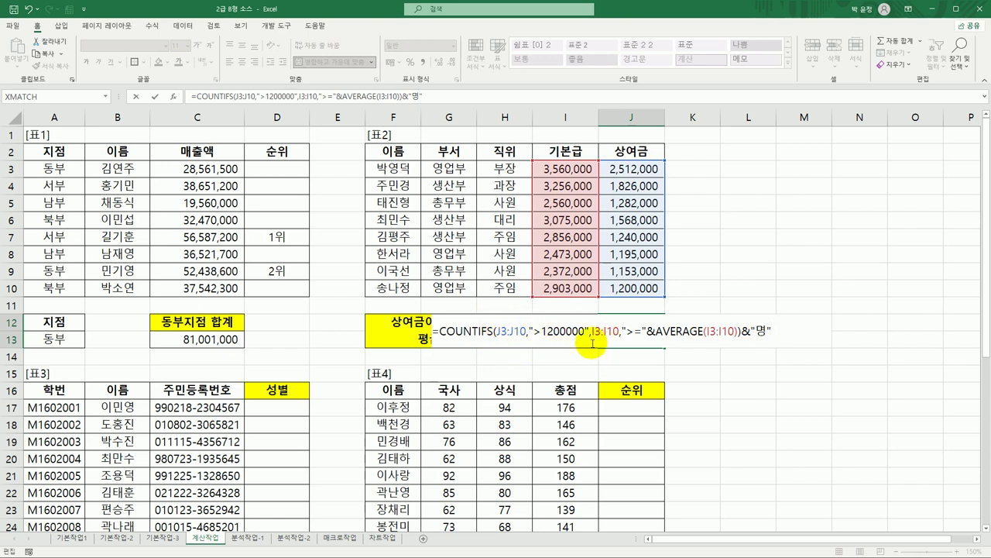
drag(656, 332, 737, 334)
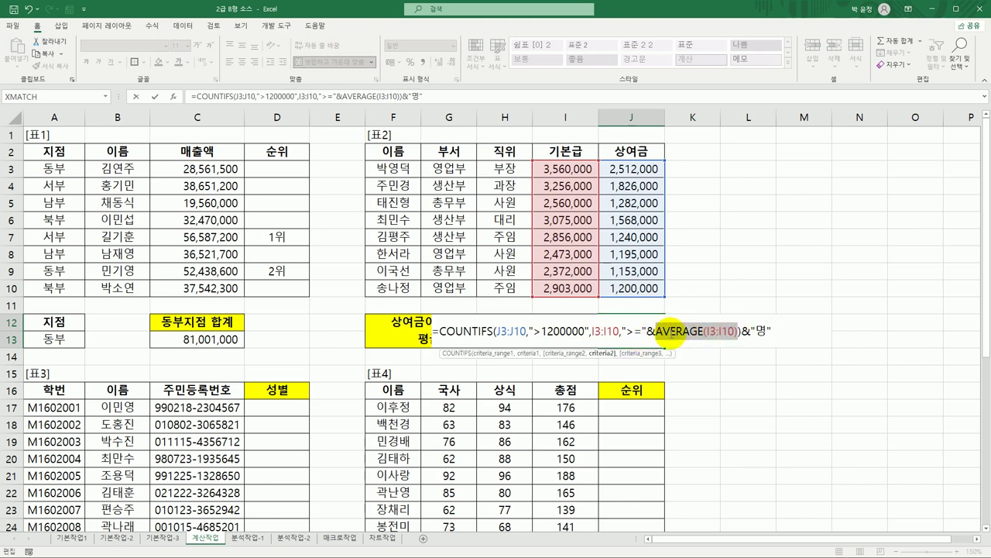
click(651, 332)
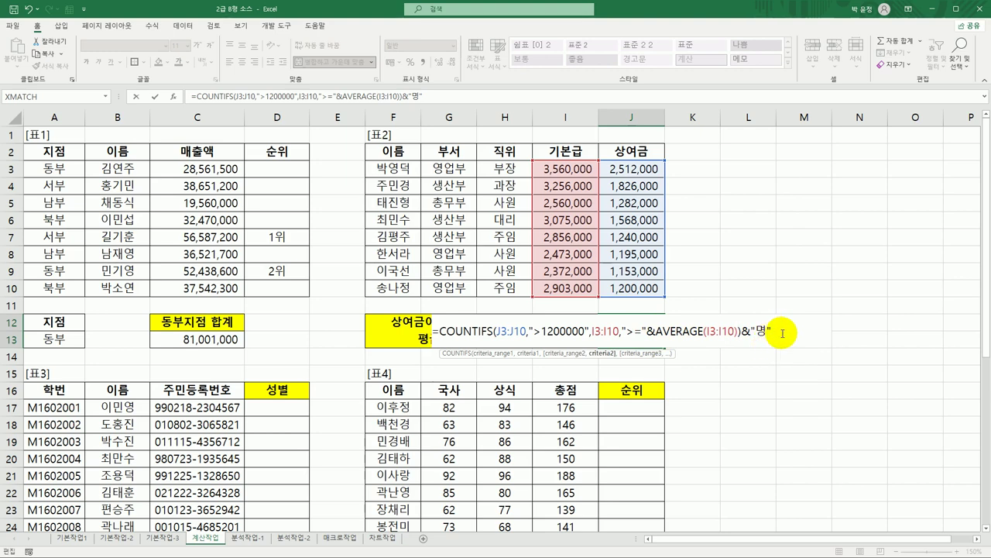
key(Return)
click(639, 340)
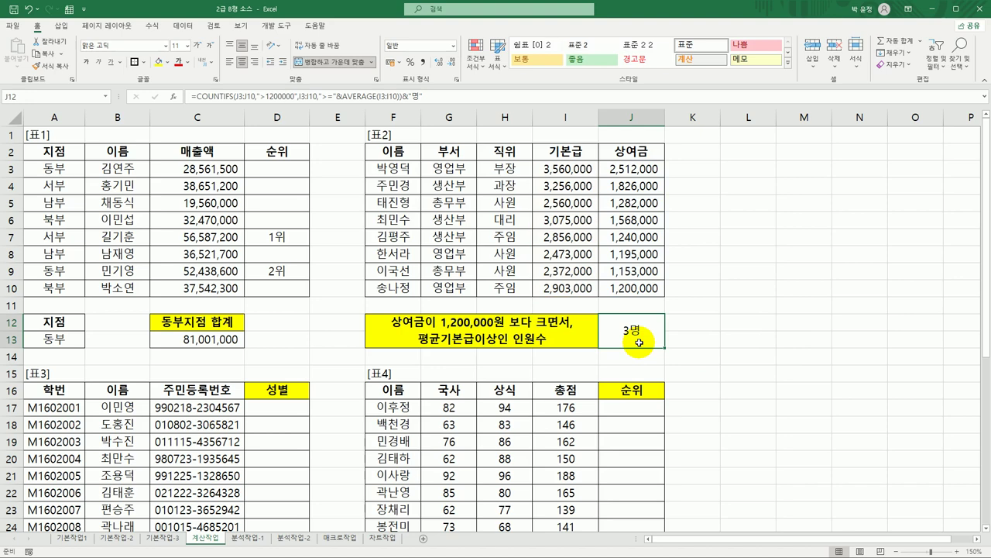
Step: Start a MID function in D17, the first 성별 cell of 표3, and bring up its function arguments clear of that table
scroll(638, 341, down, 3)
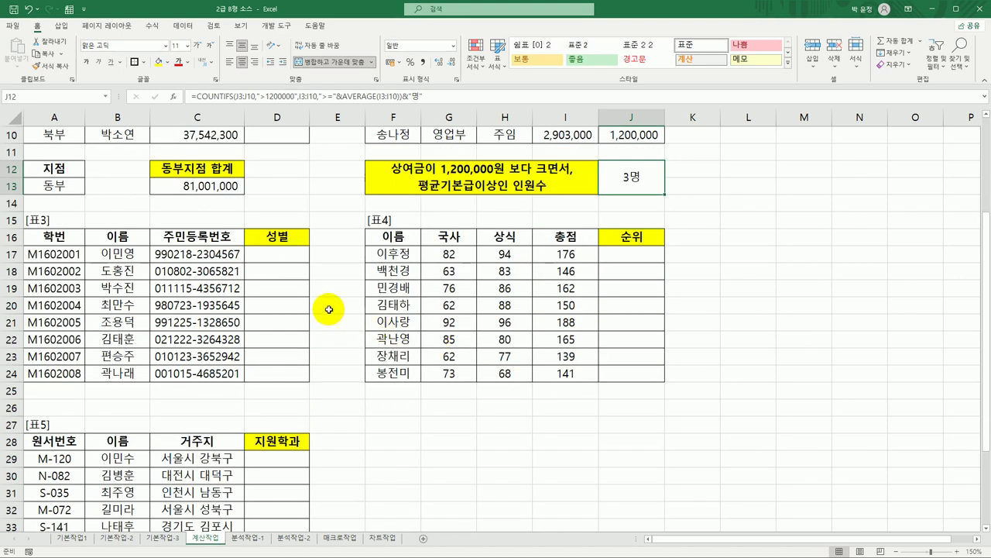
click(283, 258)
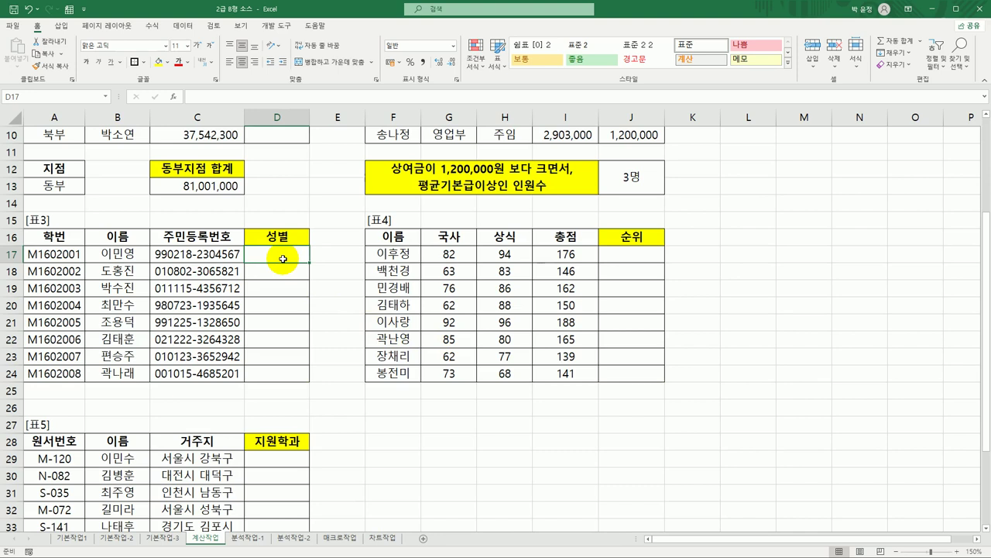
drag(222, 254, 204, 368)
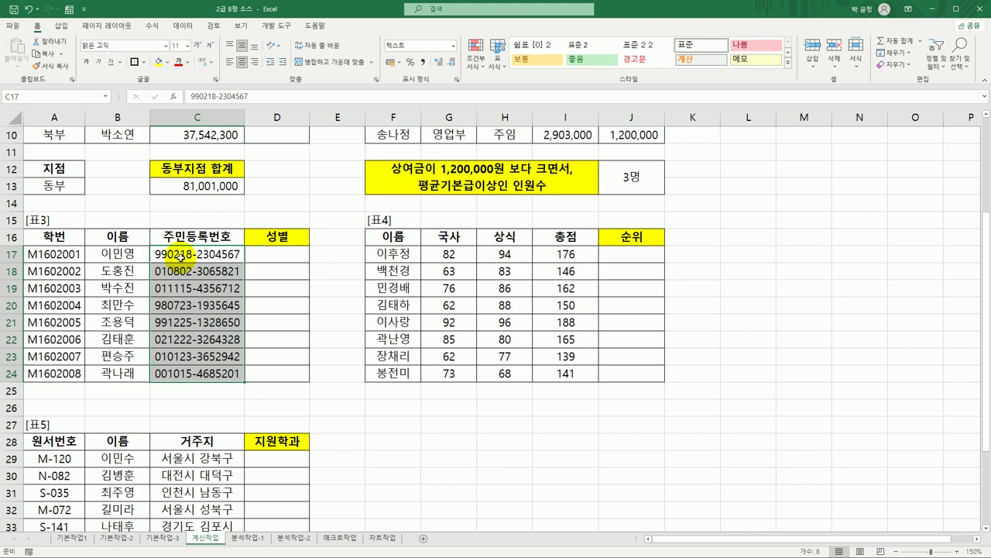
click(289, 260)
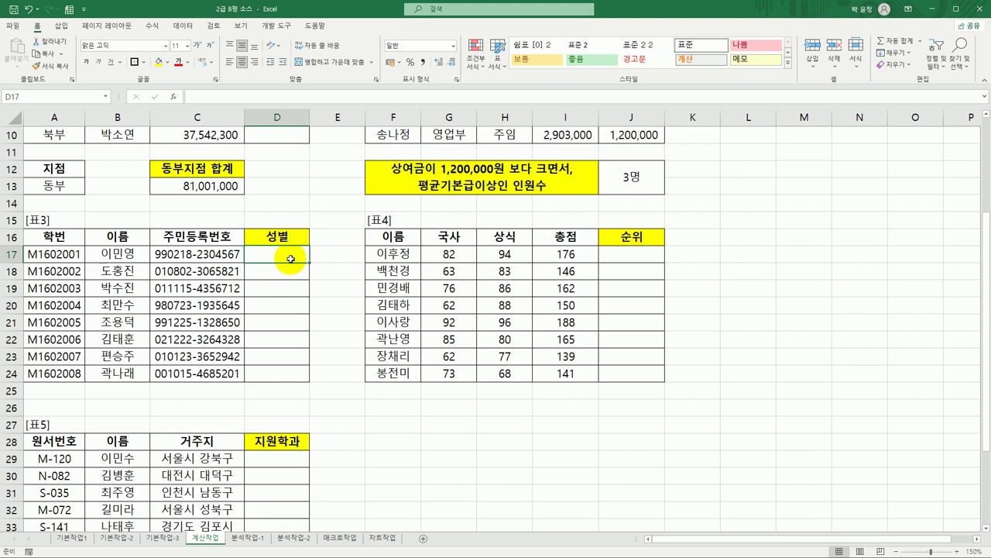
text(=)
key(Hangul)
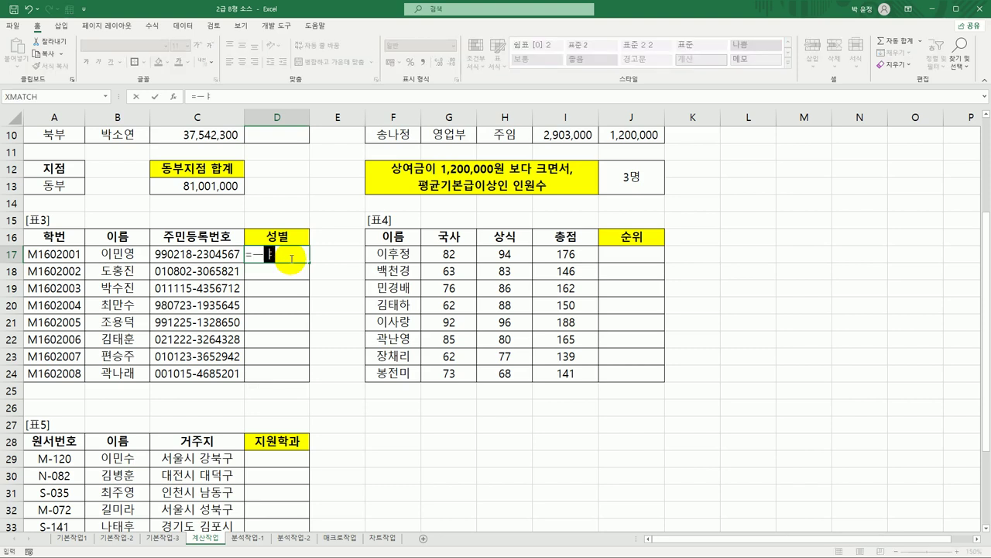
text(mi)
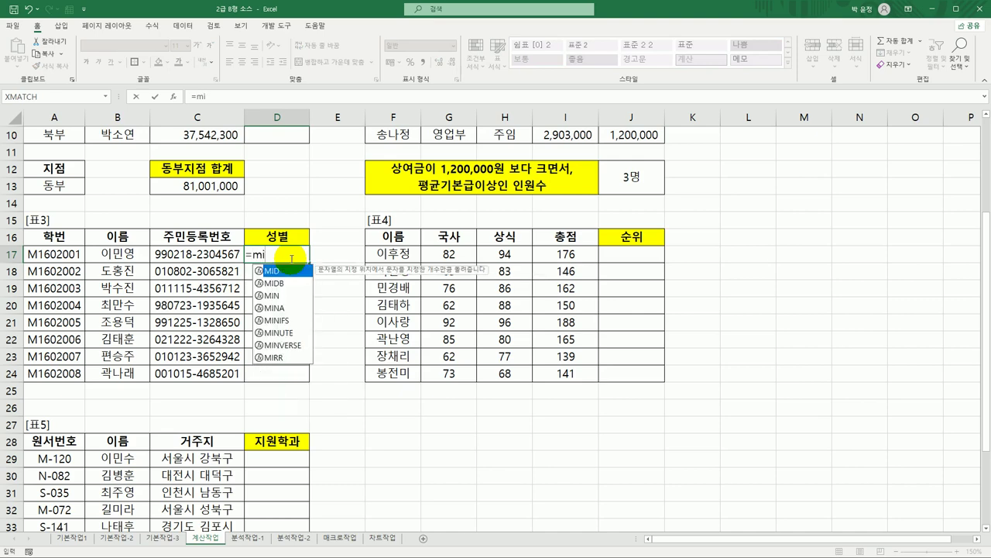
double_click(280, 272)
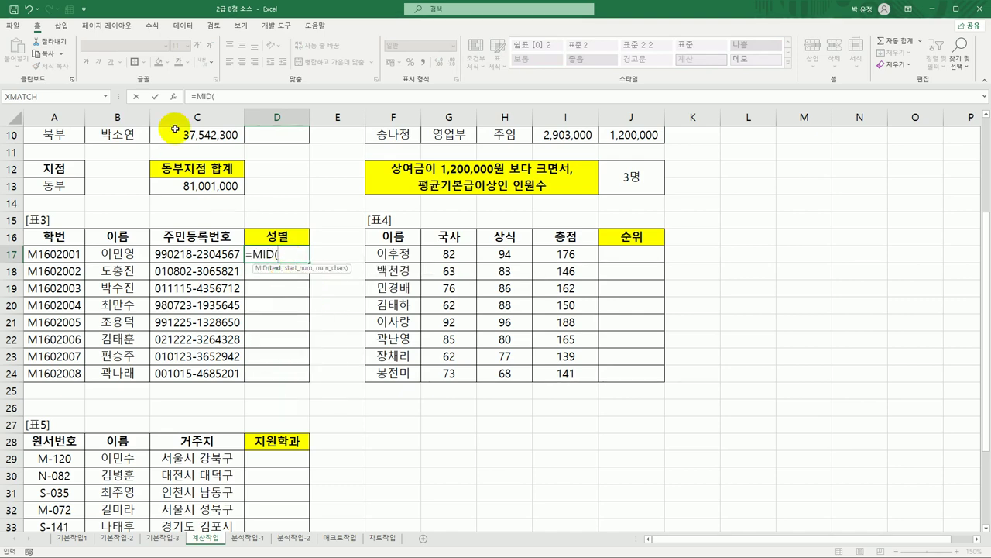
click(174, 96)
drag(241, 122, 593, 212)
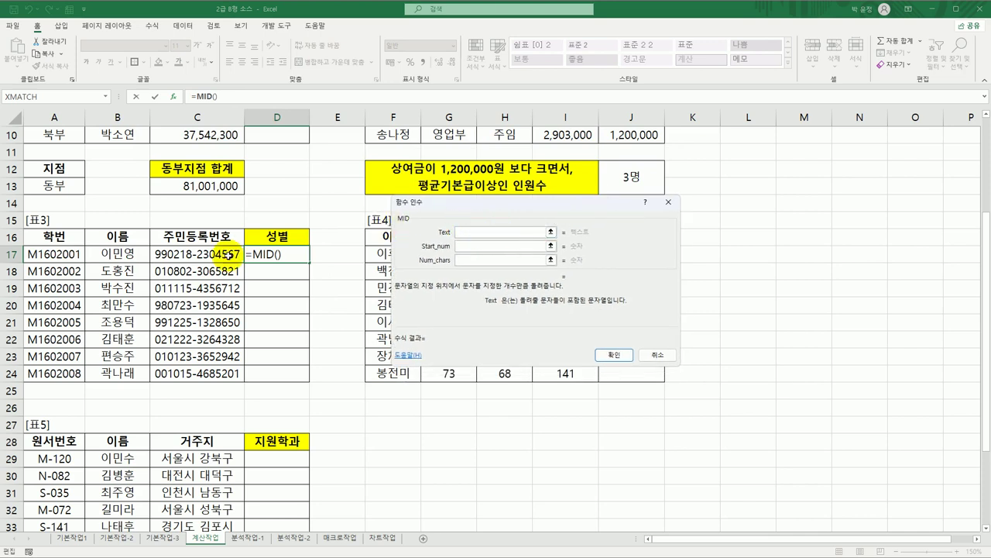
Step: Complete MID with text C17, Start_num 8 and Num_chars 1, and fill the formula down to D24
click(205, 256)
click(470, 247)
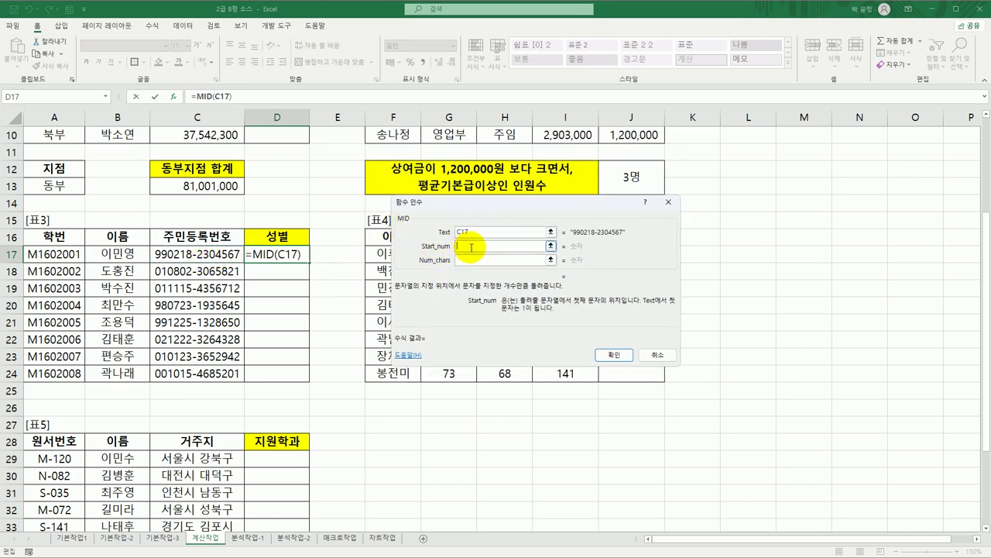
text(8)
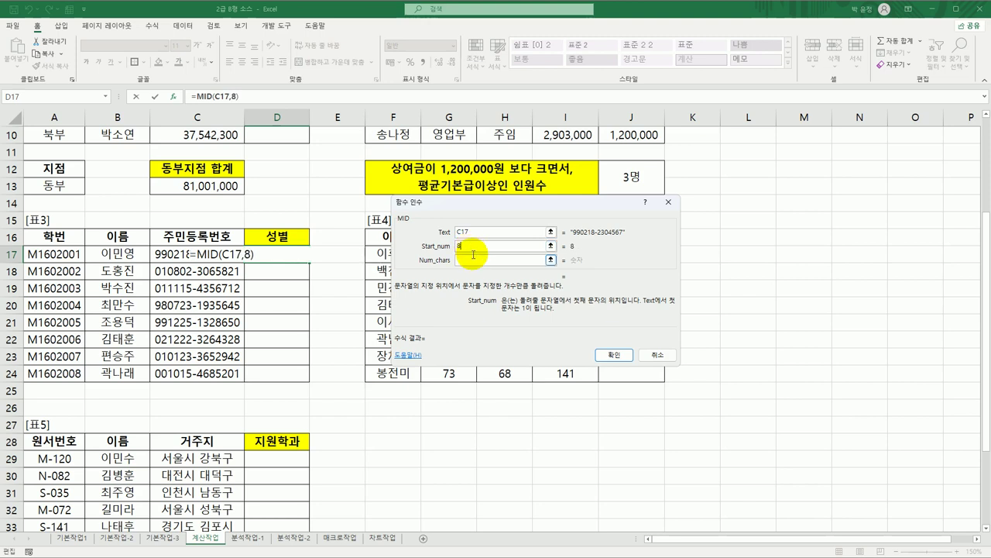
click(474, 260)
text(1)
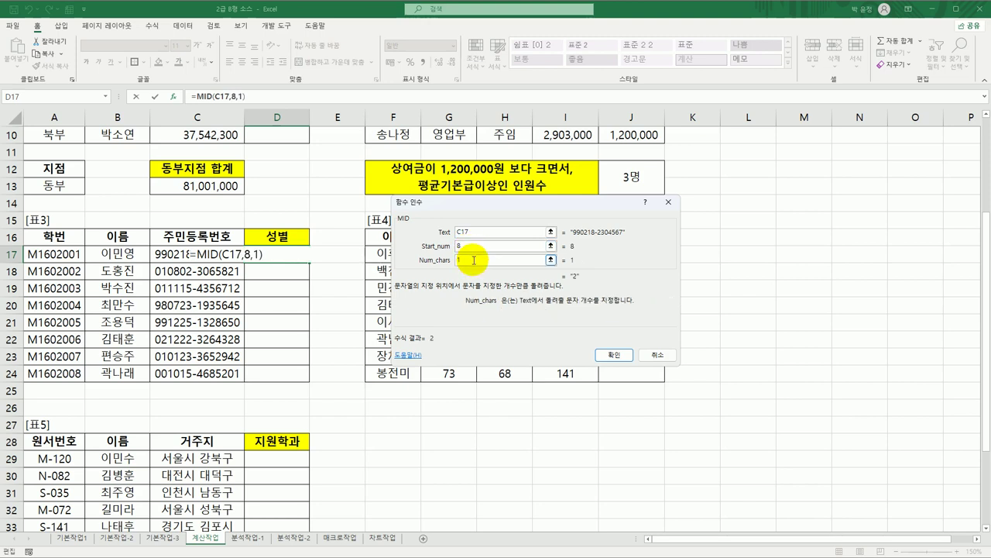
click(616, 355)
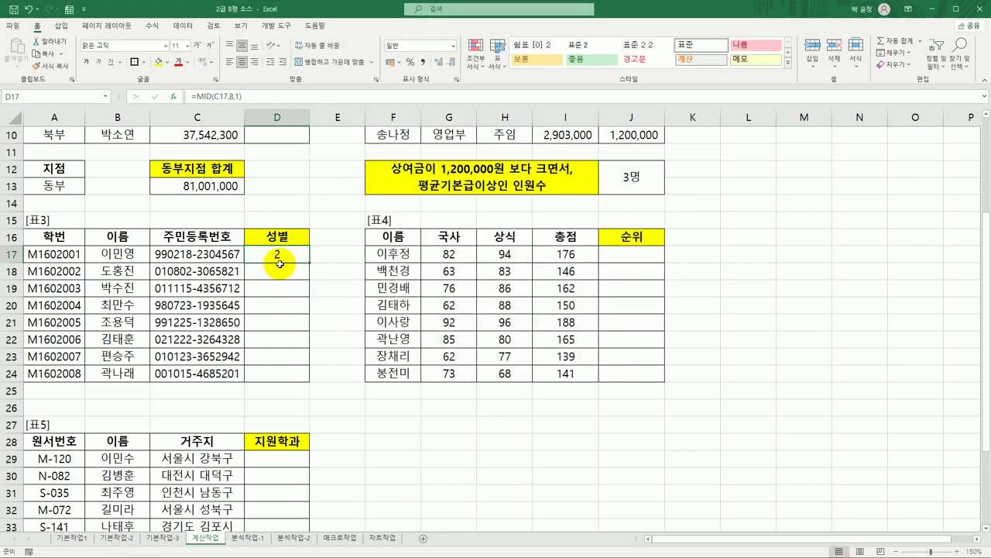
drag(310, 262, 305, 385)
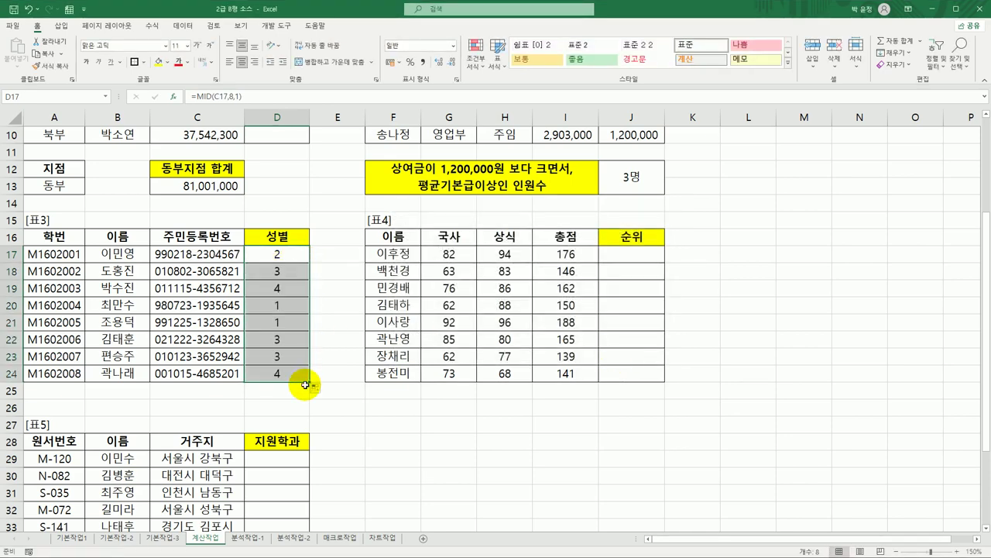
click(275, 256)
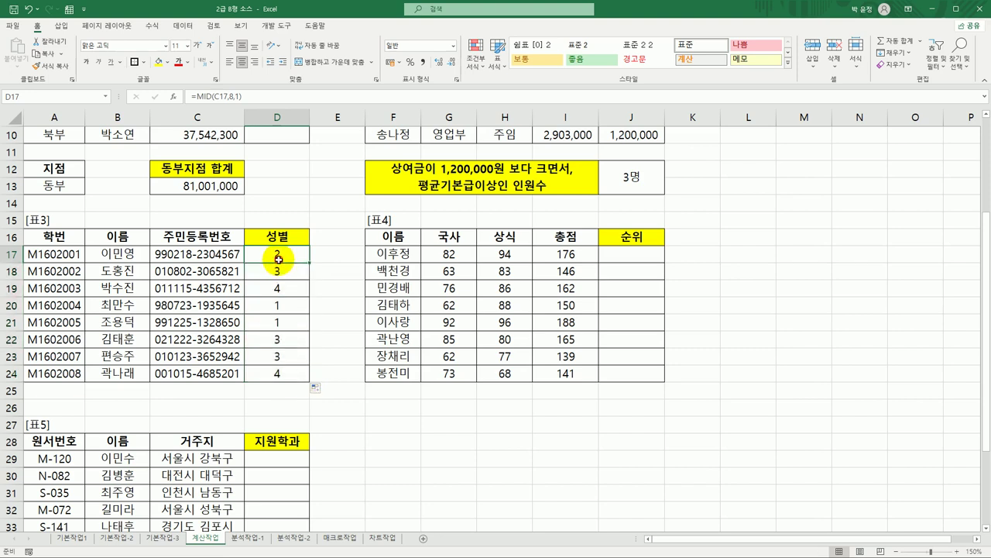
click(274, 307)
click(287, 339)
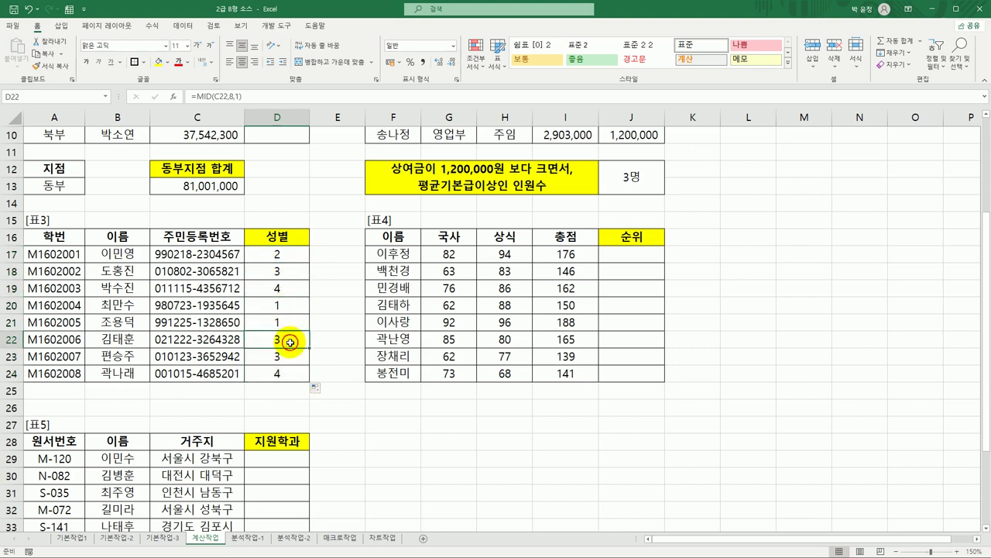
click(283, 253)
click(276, 288)
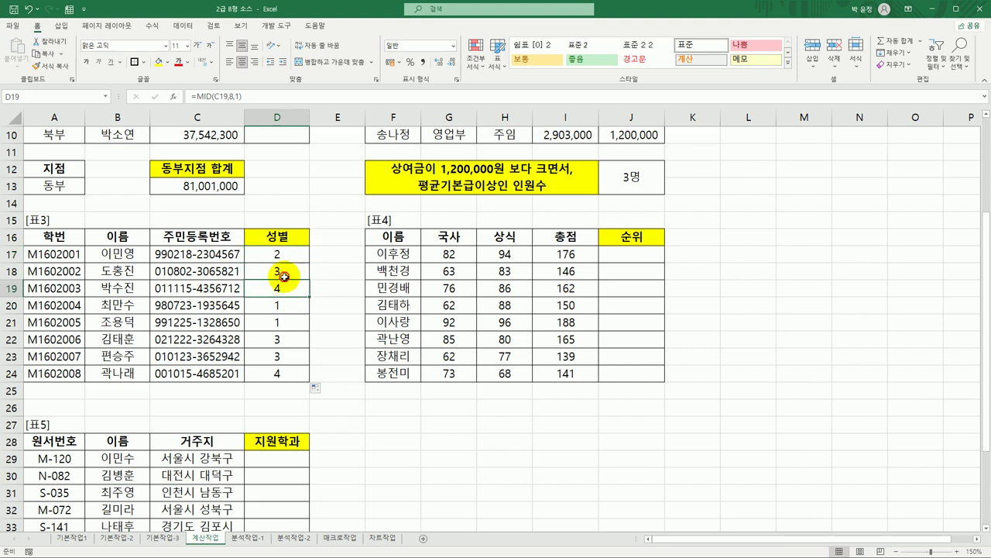
Step: Wrap the MID formula in D17 in a CHOOSE function as its index and bring up the CHOOSE arguments
click(283, 255)
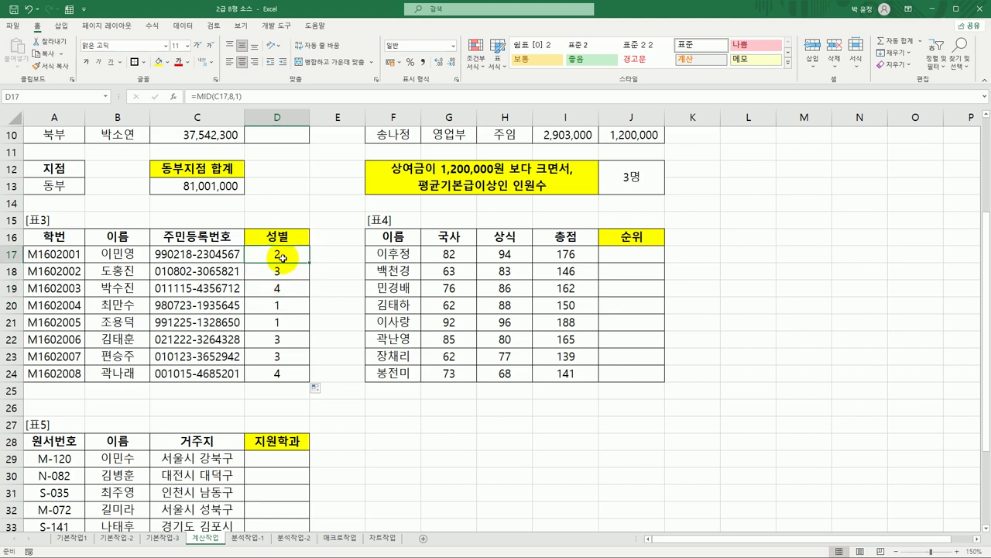
double_click(283, 258)
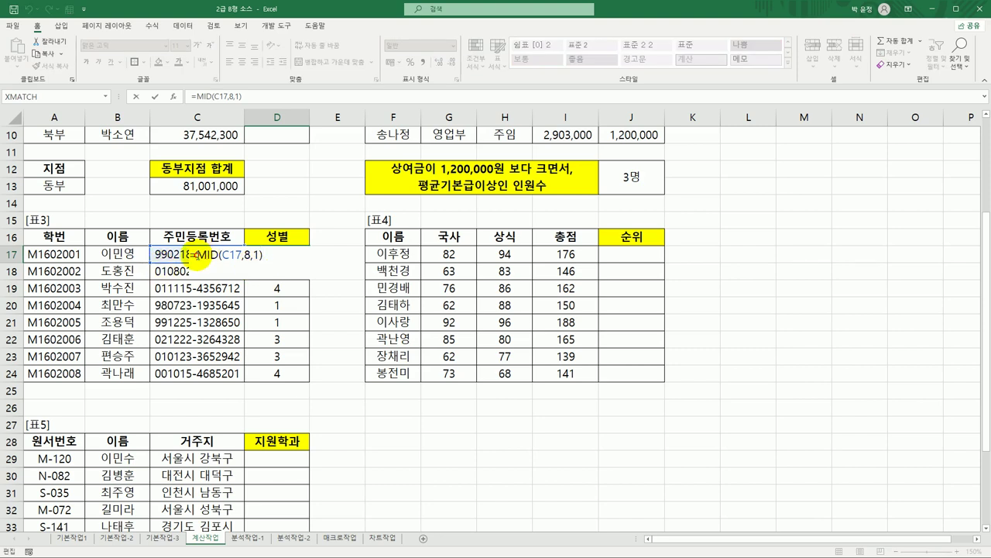
text(choo)
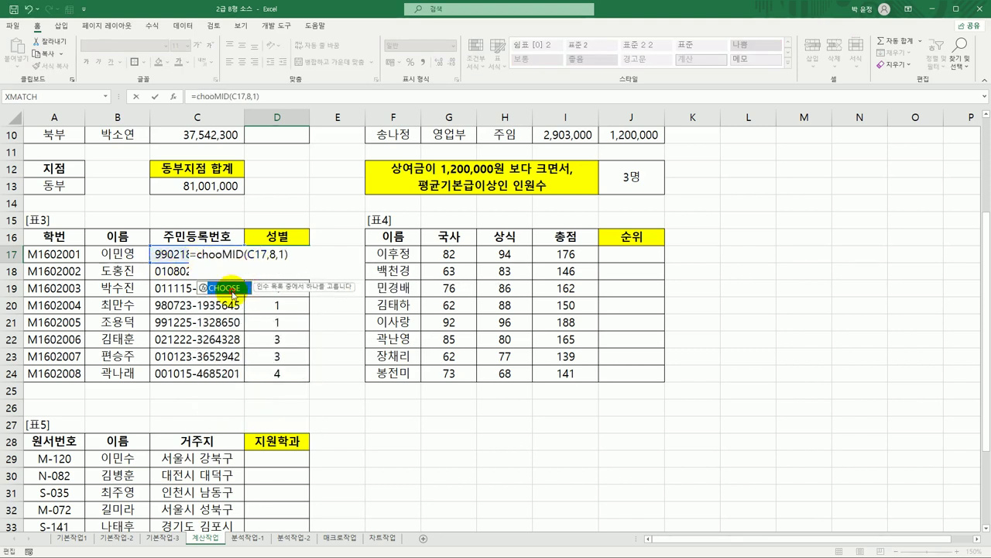
double_click(228, 288)
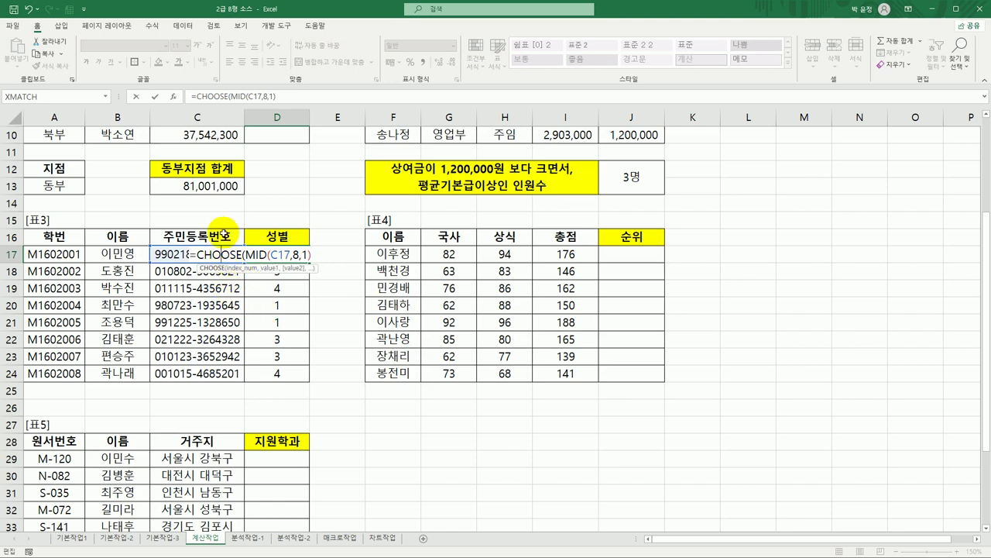
click(173, 96)
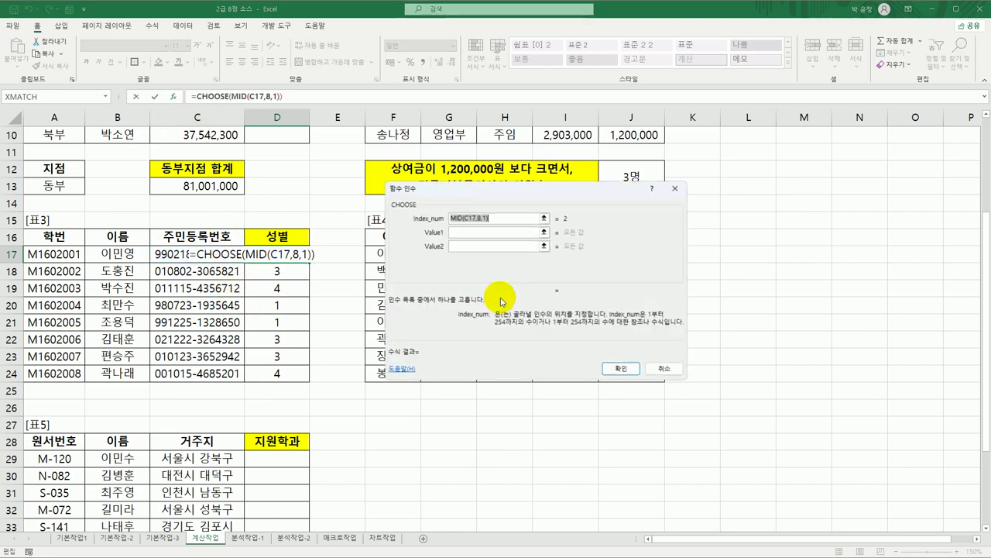
Step: Complete CHOOSE in D17 with the values "남", "여", "남" and "여", and fill the formula down to D24
click(480, 231)
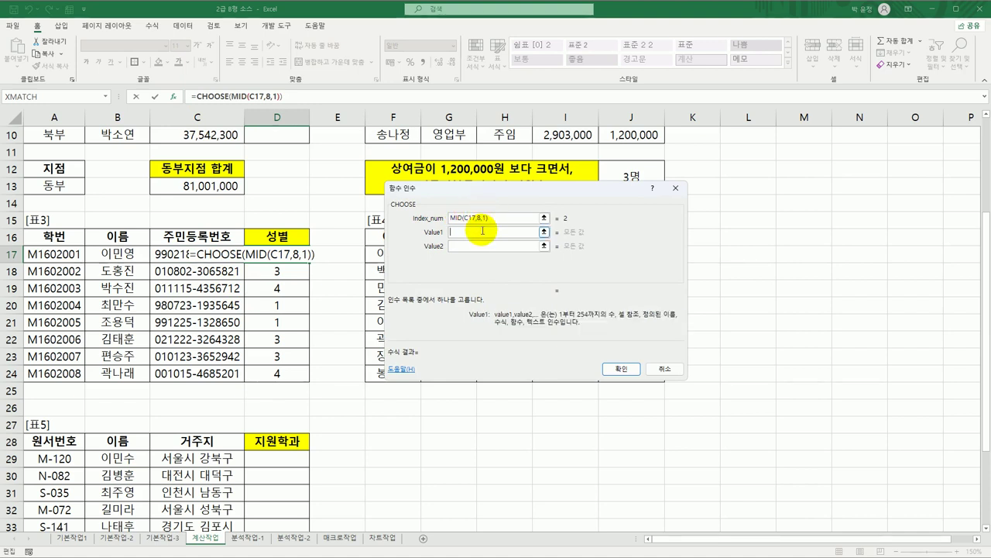
text(s)
key(BackSpace)
text(남)
key(Tab)
text(여)
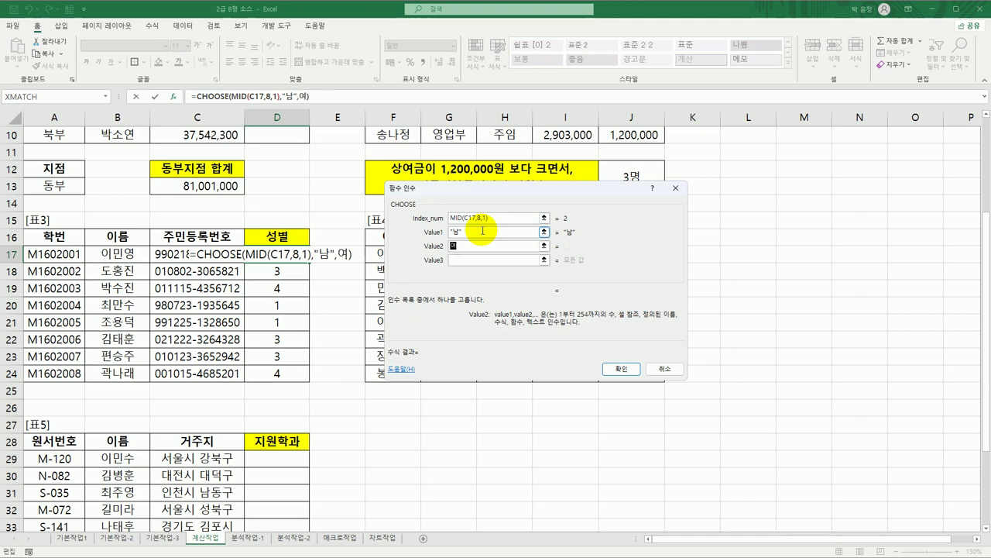
key(Tab)
text(남)
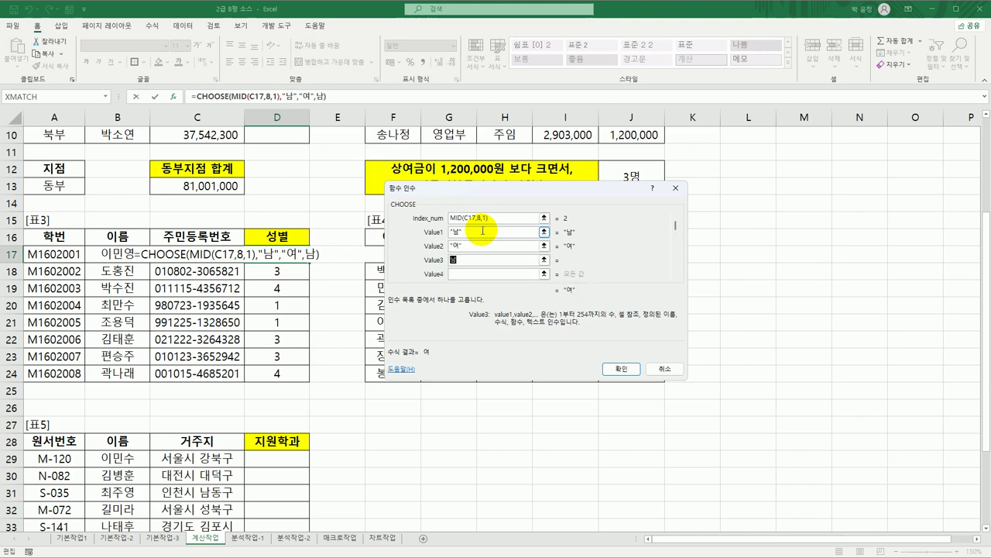
key(Tab)
text(ㅇㅕ)
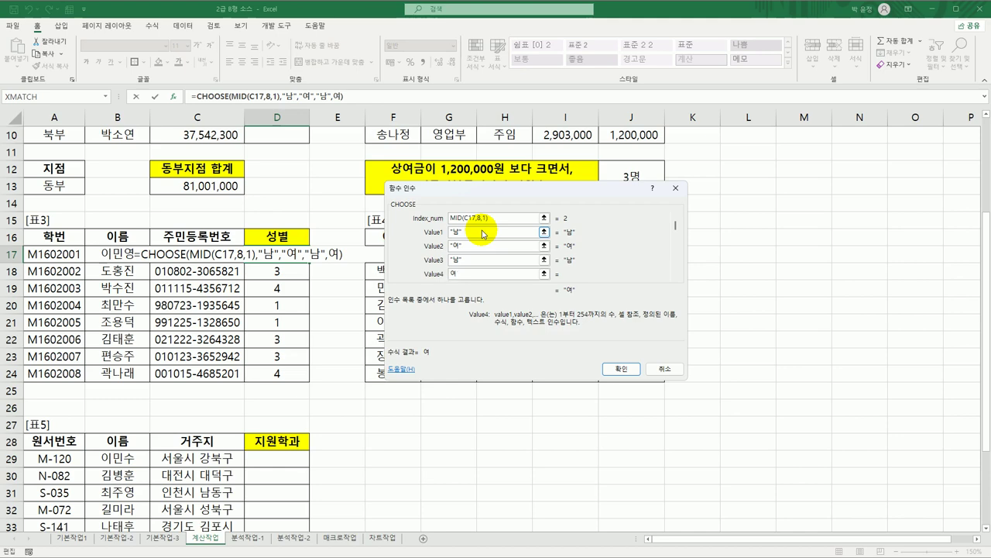
click(622, 369)
drag(309, 262, 300, 383)
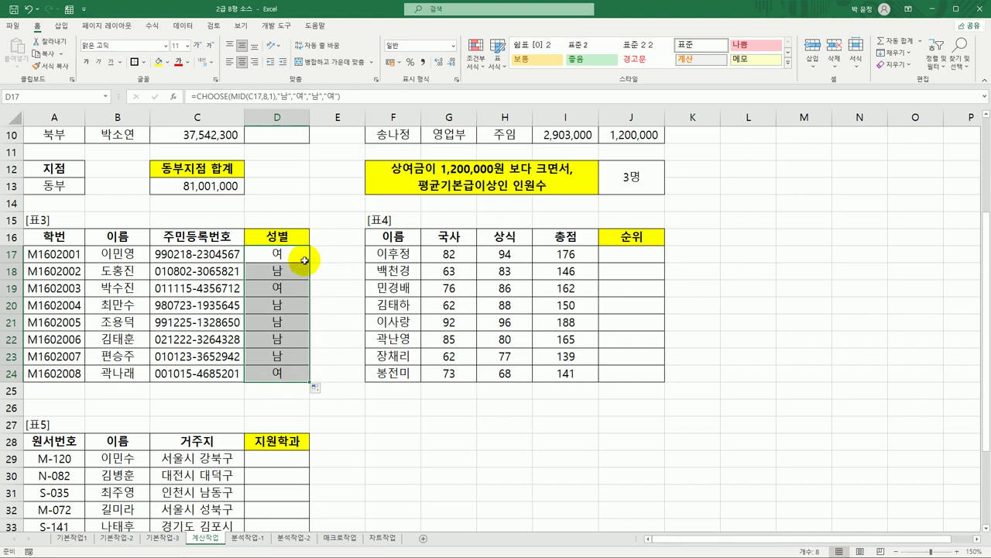
Step: Start a LARGE function in J17, the first 순위 cell of 표4, and bring up its function arguments clear of that table
click(632, 254)
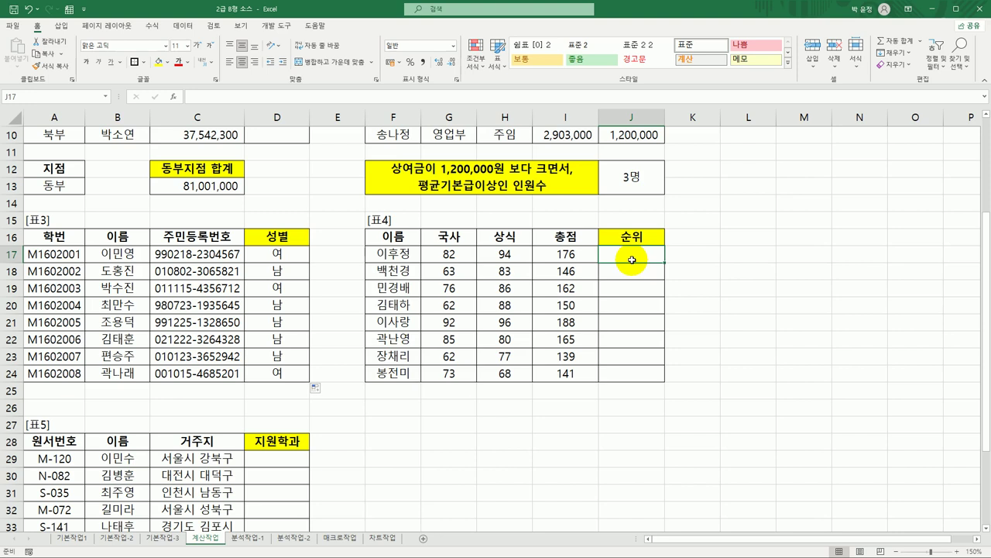
double_click(632, 260)
text(=l)
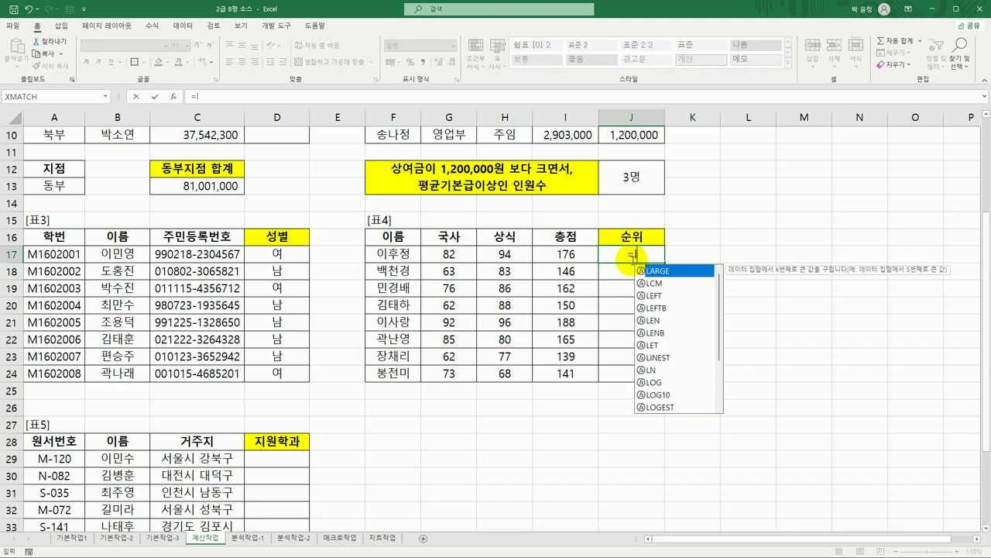
double_click(670, 271)
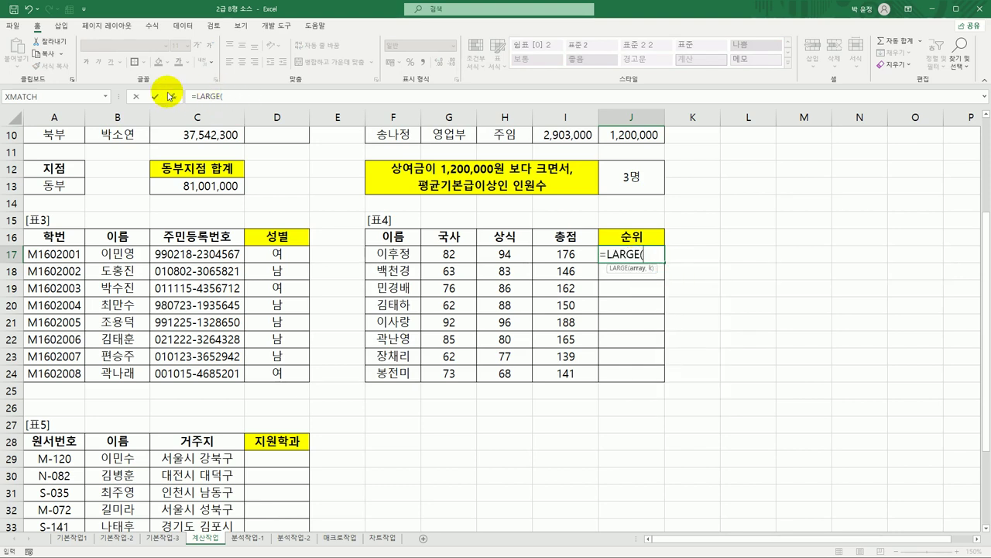
click(173, 96)
drag(526, 217, 196, 155)
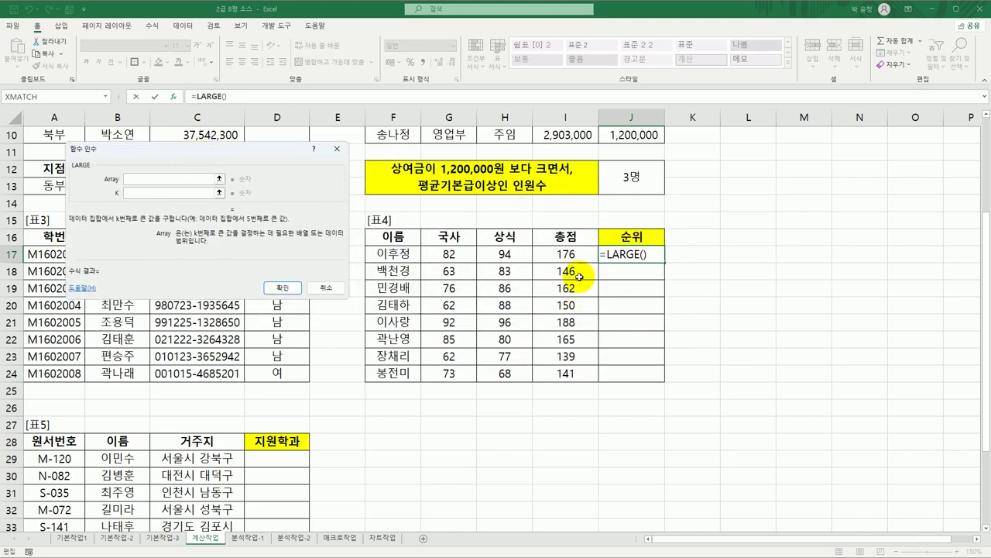
Step: Complete LARGE with the absolute array $I$17:$I$24 and K 1, and fill the formula down to J24
drag(565, 254, 571, 379)
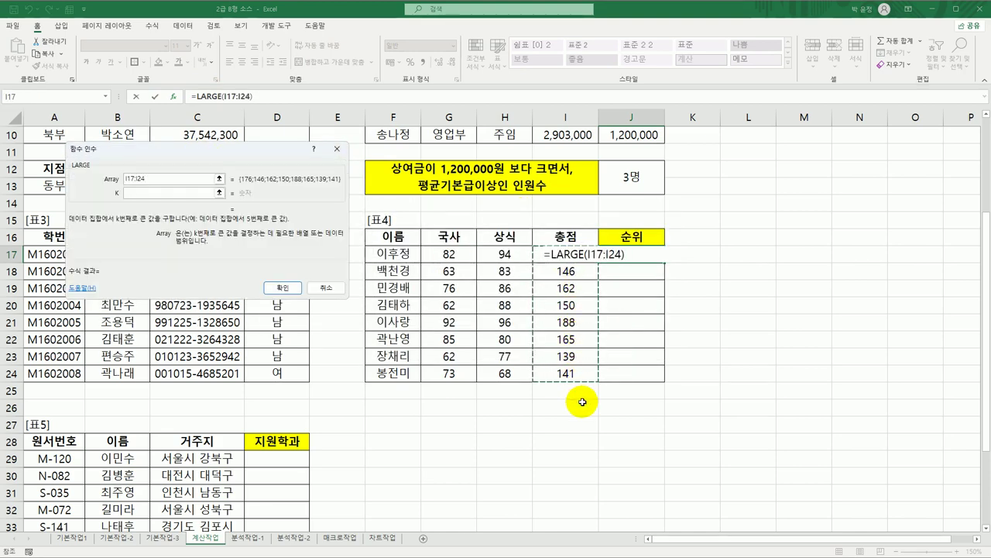
click(164, 194)
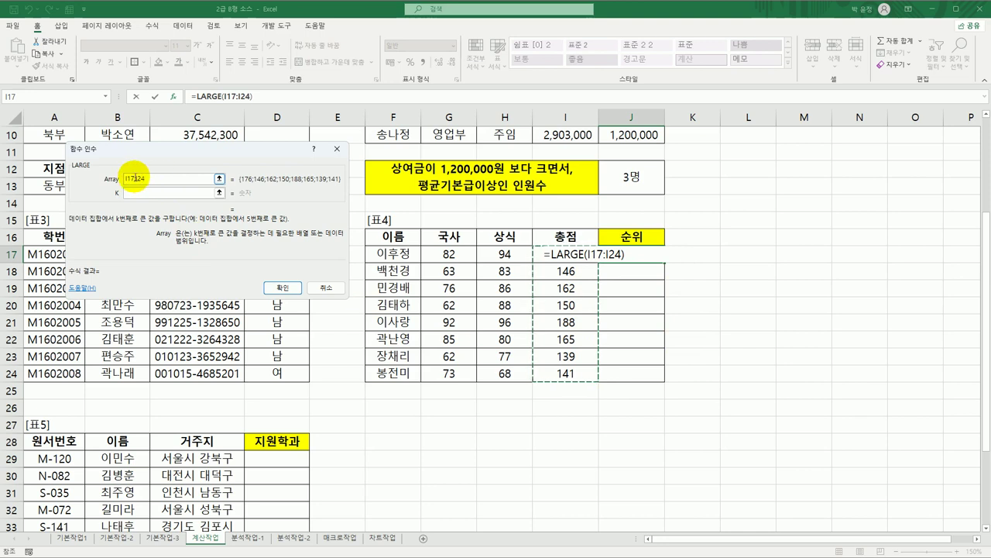
drag(149, 178, 117, 178)
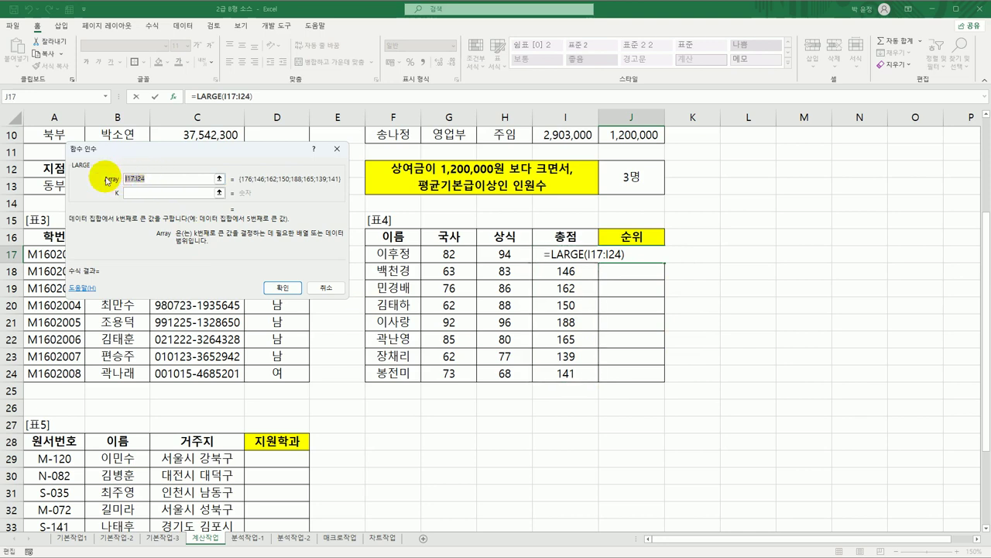
key(F4)
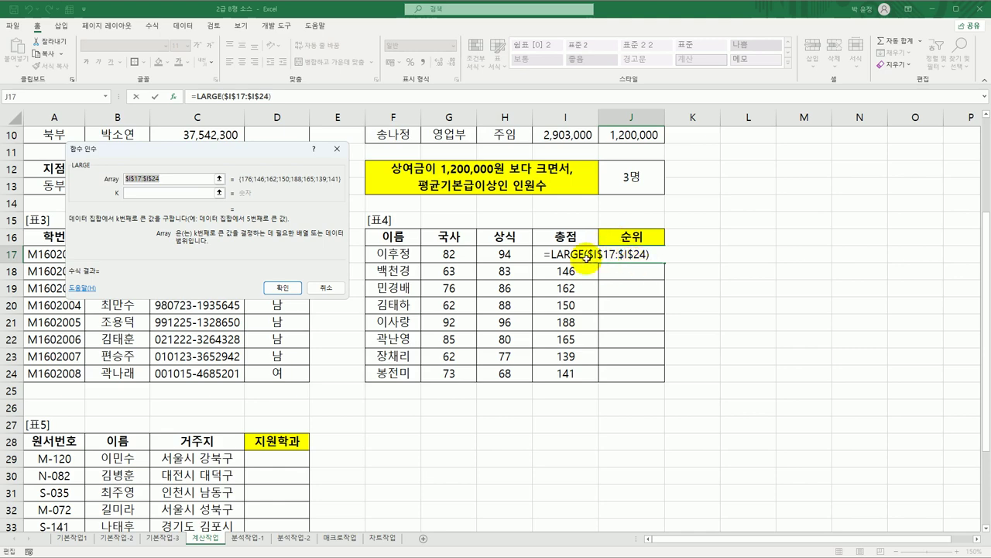
click(191, 195)
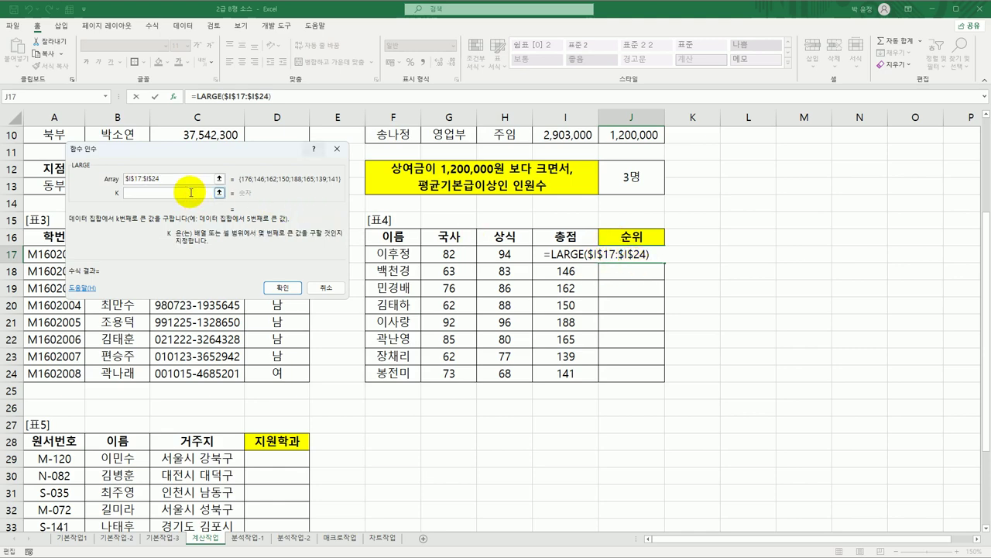
text(1)
click(282, 287)
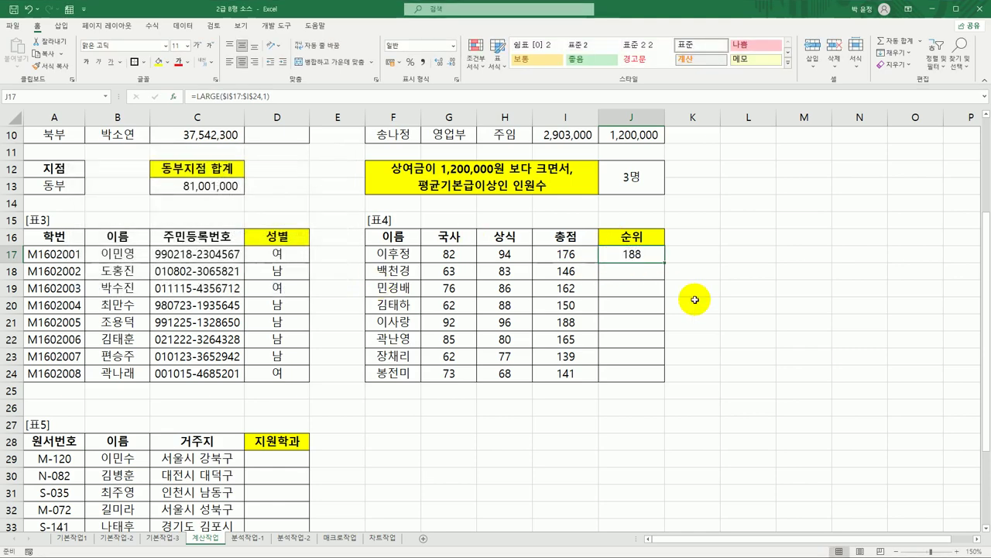
drag(665, 263, 665, 378)
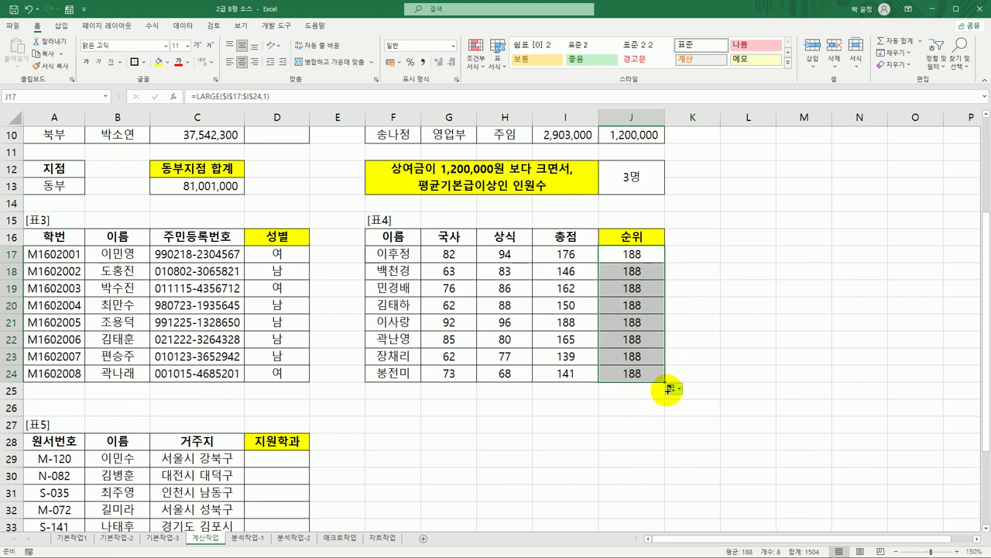
Step: Wrap the LARGE formula in J17 in an IF function with the logical test LARGE($I$17:$I$24,1)=I17
click(649, 253)
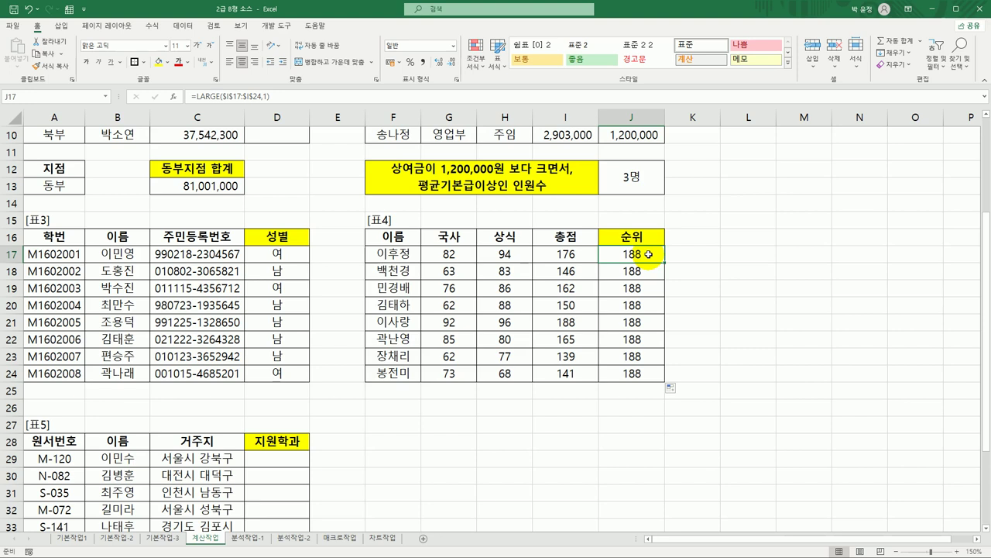
double_click(612, 259)
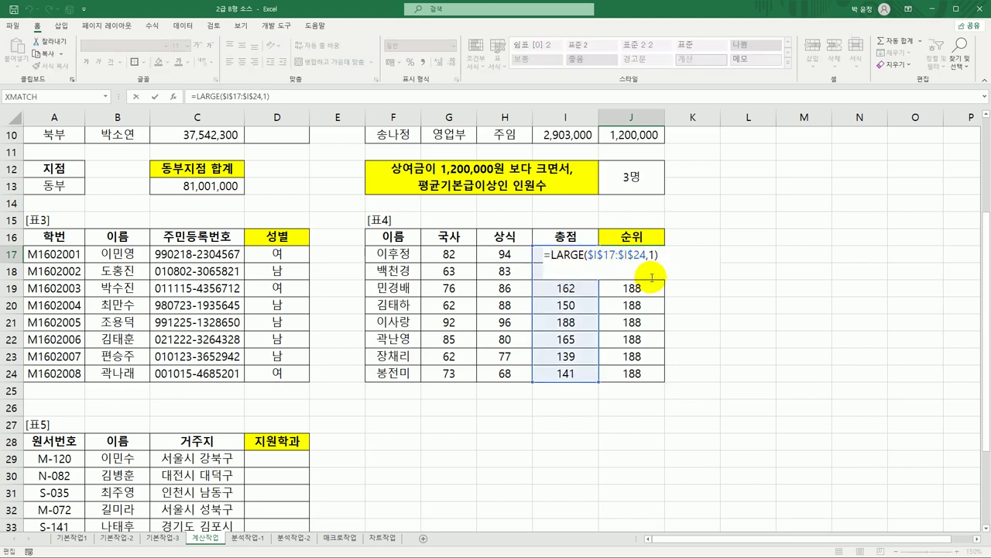
text(IF()
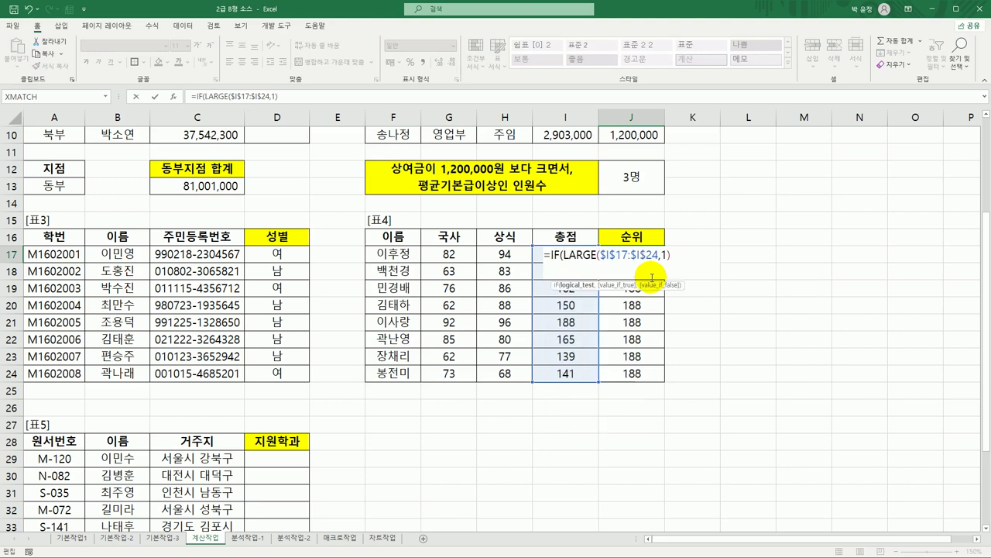
click(550, 255)
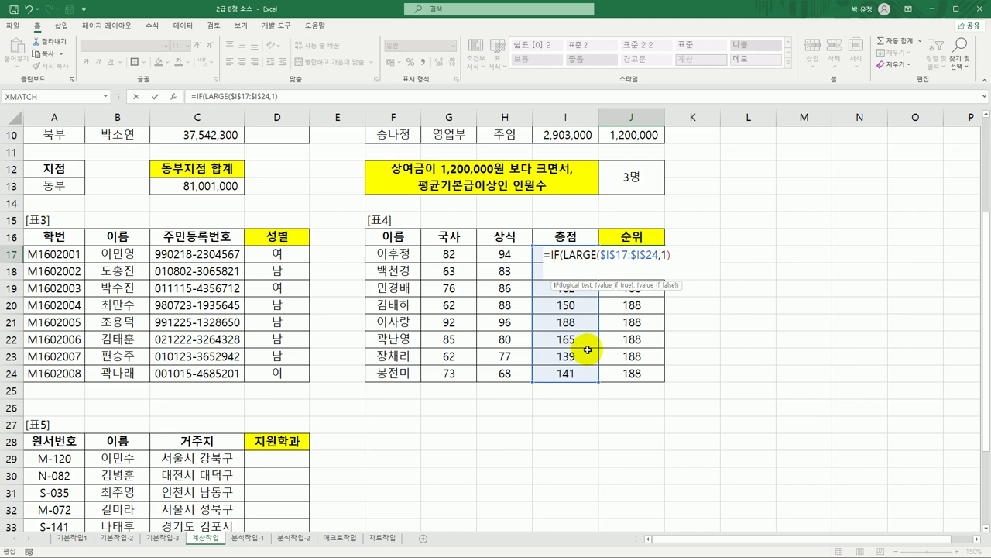
click(171, 97)
click(215, 171)
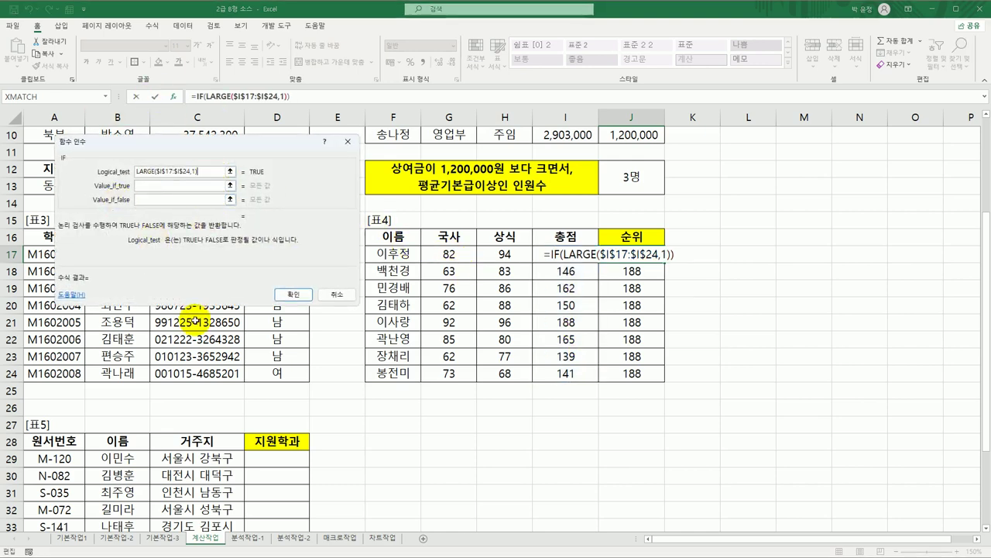
text(=)
click(546, 261)
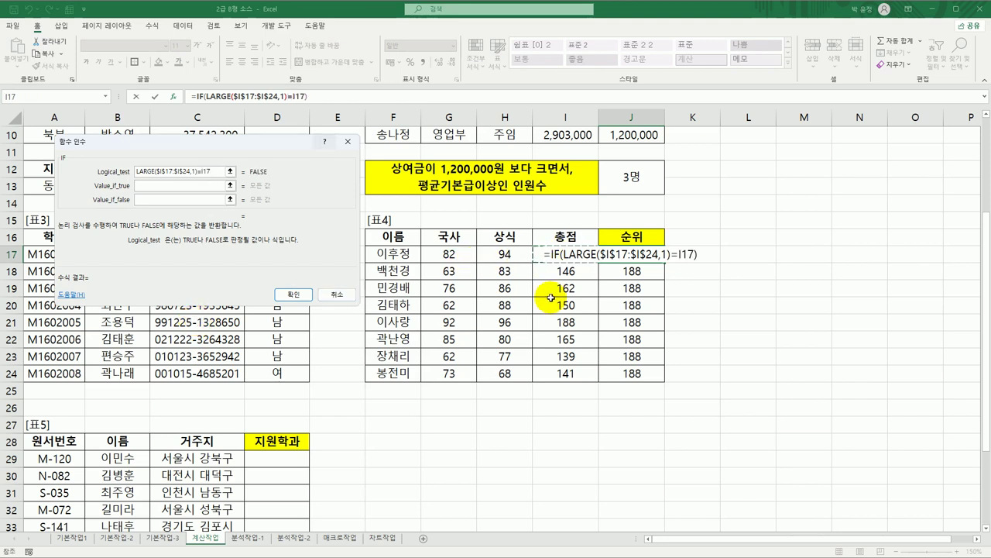
click(562, 258)
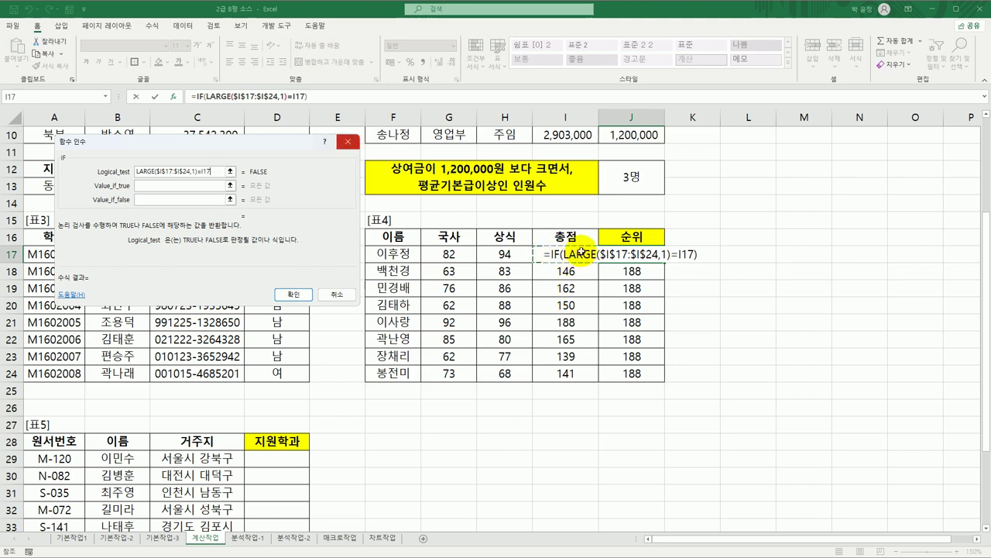
Step: Set the IF function's true value to "최우수" and its false value to "", and fill the formula down to J24
click(185, 186)
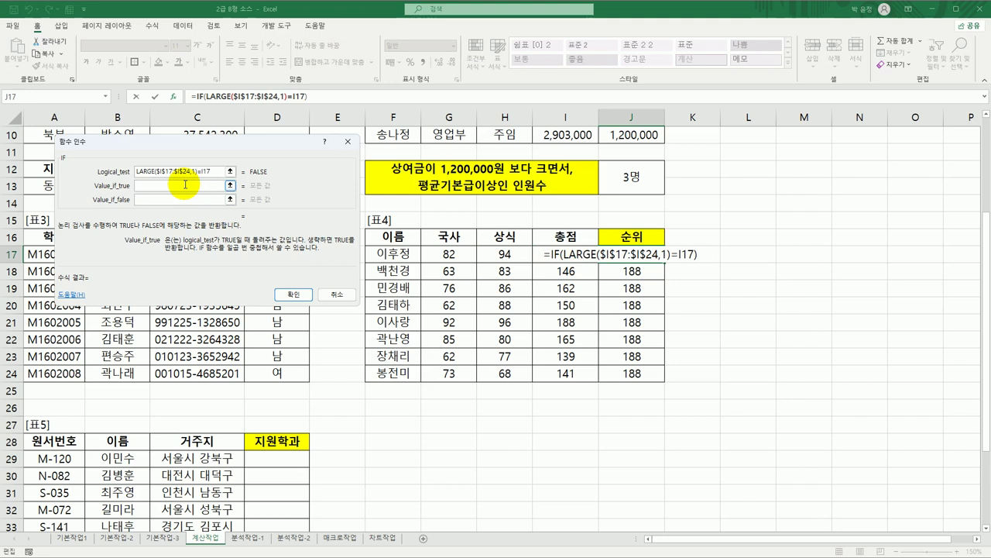
text(1st)
key(BackSpace)
key(BackSpace)
key(BackSpace)
text(최우수)
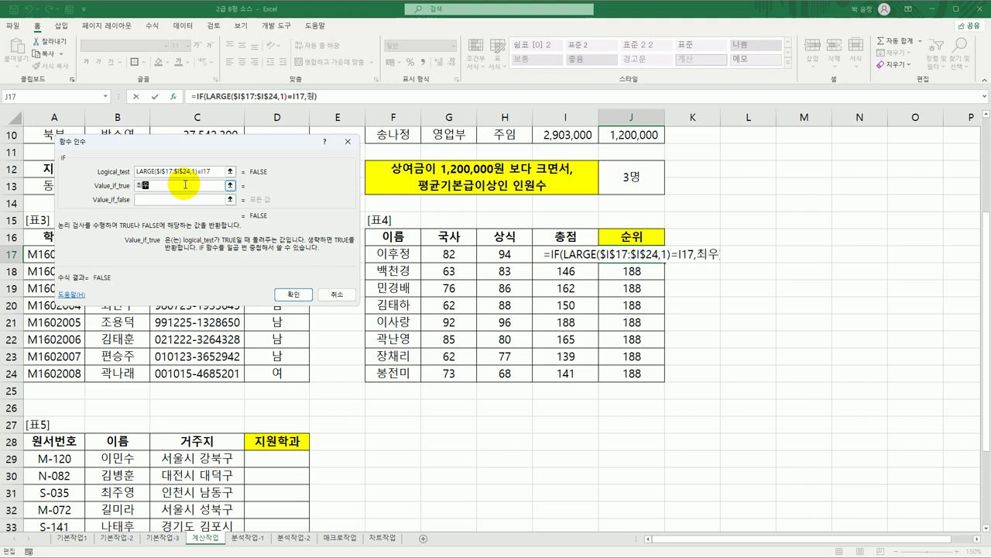
click(177, 200)
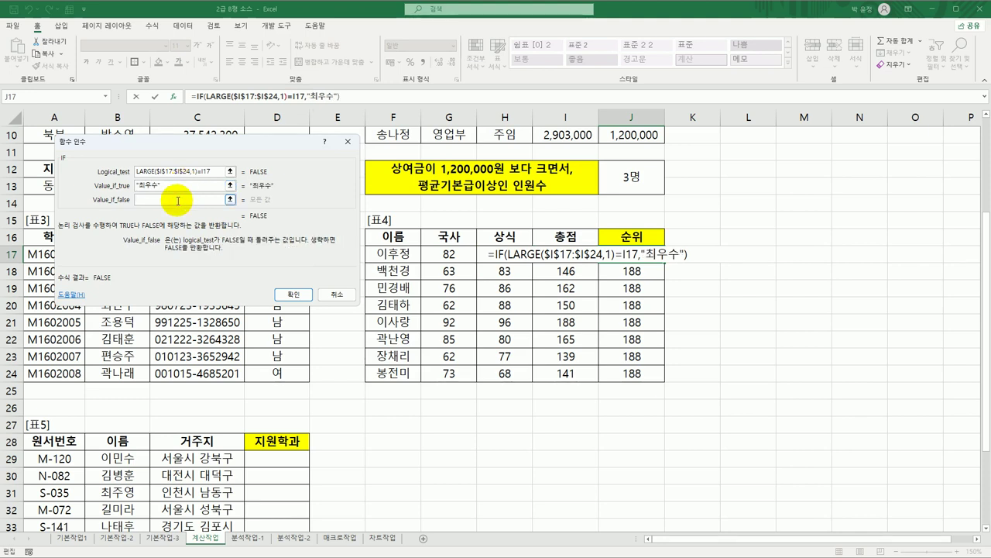
text(")
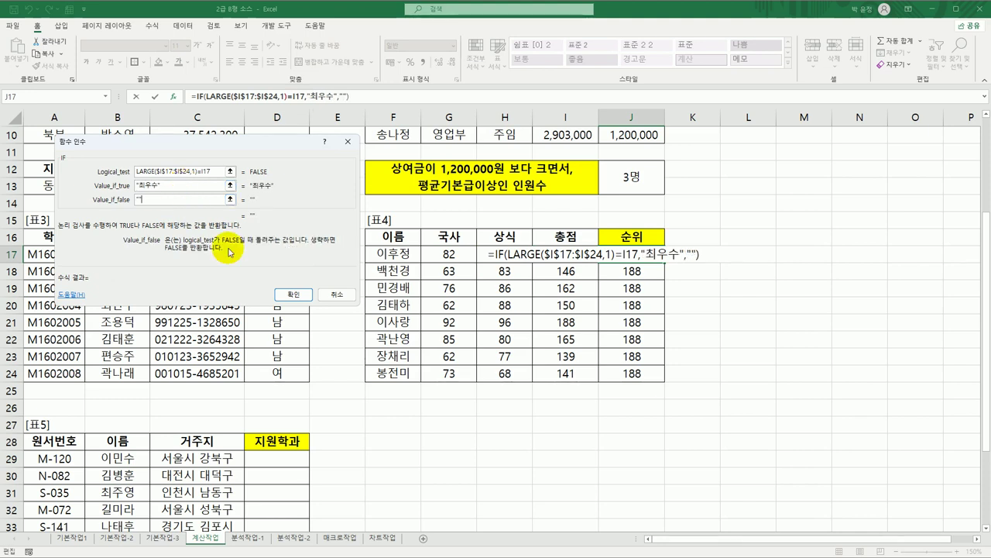
click(295, 296)
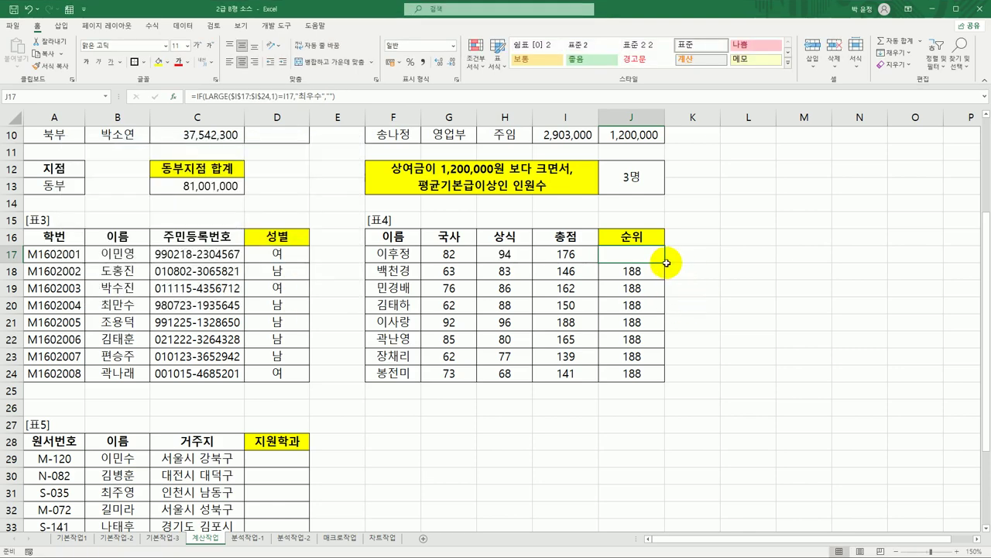
drag(665, 262, 649, 380)
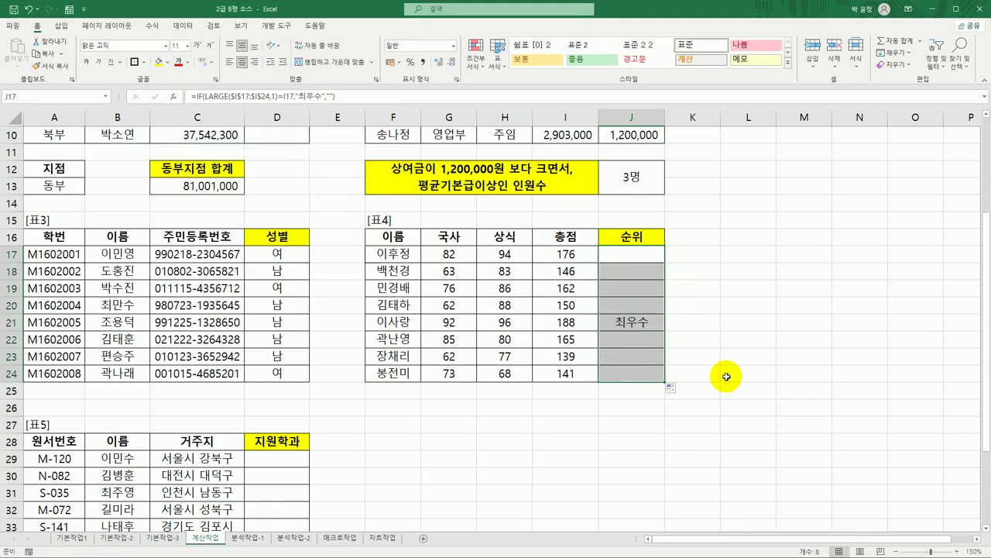
click(581, 322)
click(632, 322)
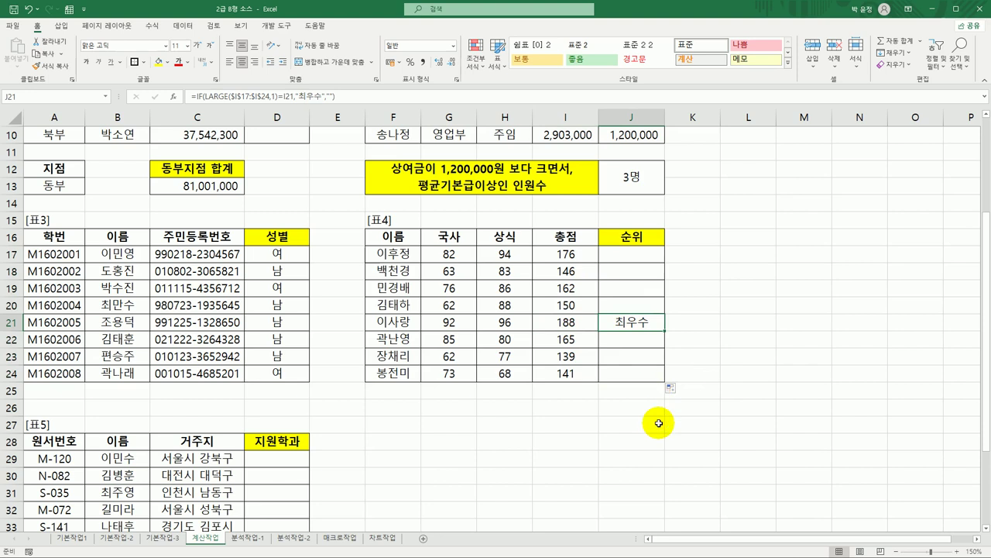
Step: Copy IF(LARGE($I$17:$I$24,1)=I17,"최우수", within J17's formula and paste it before the final "" as a nested IF
click(633, 256)
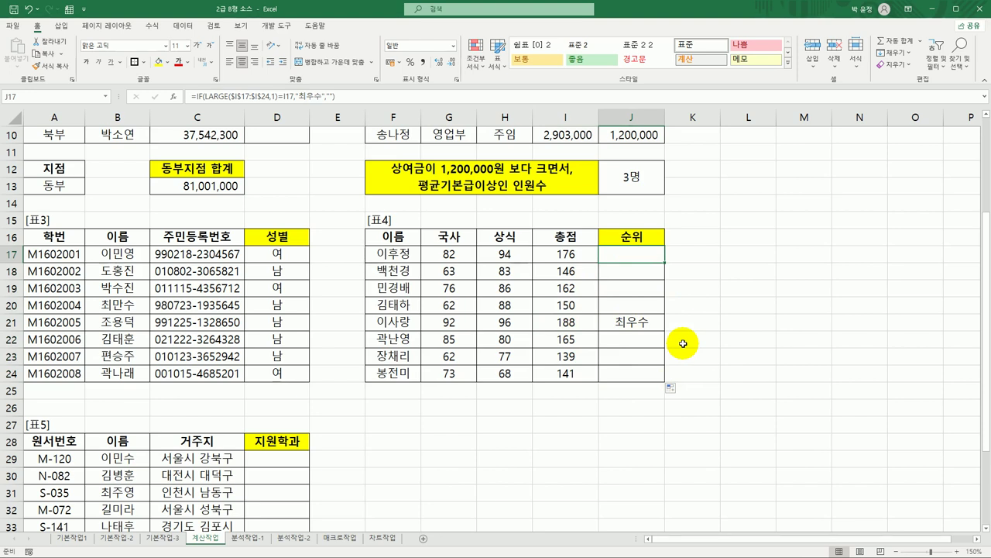
double_click(645, 259)
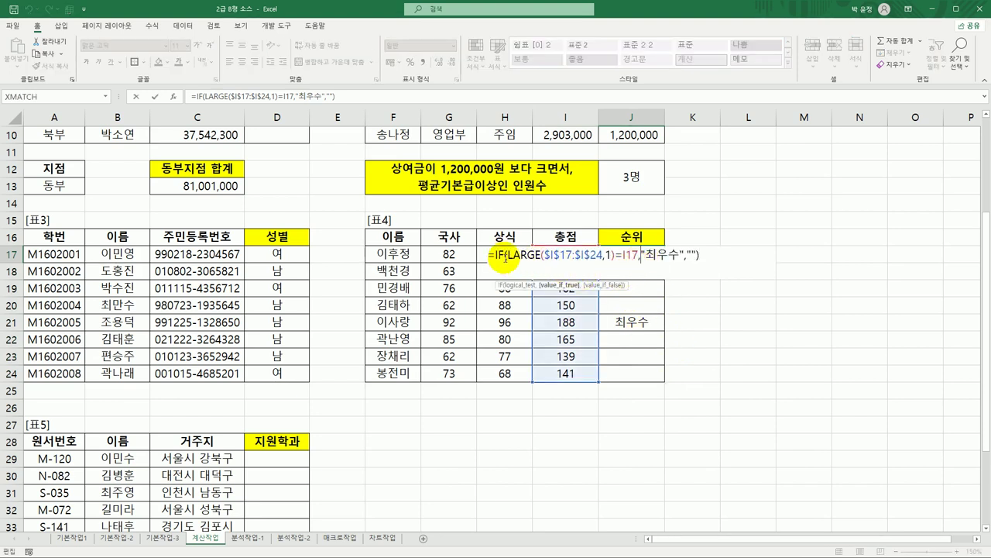
drag(508, 256, 599, 271)
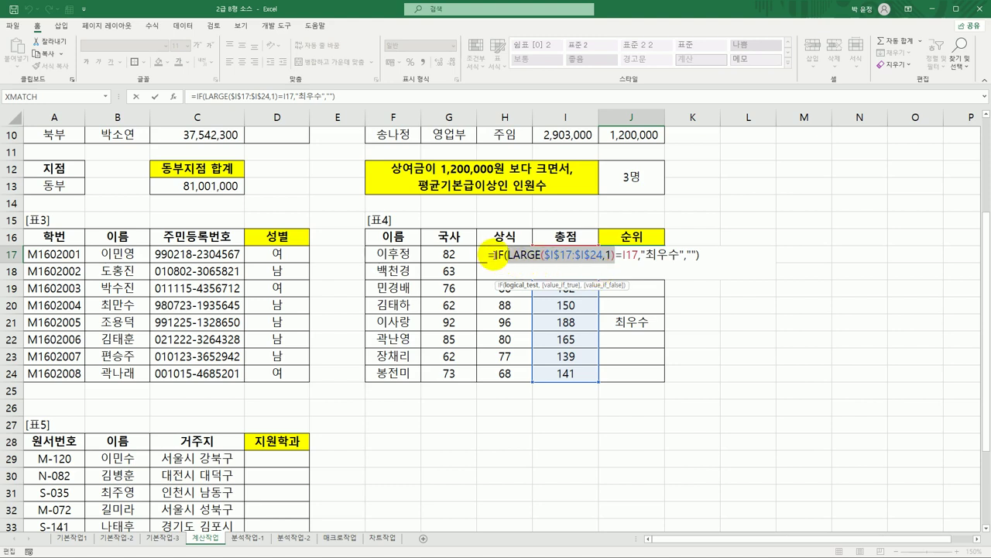
drag(491, 258, 689, 257)
key(ctrl+c)
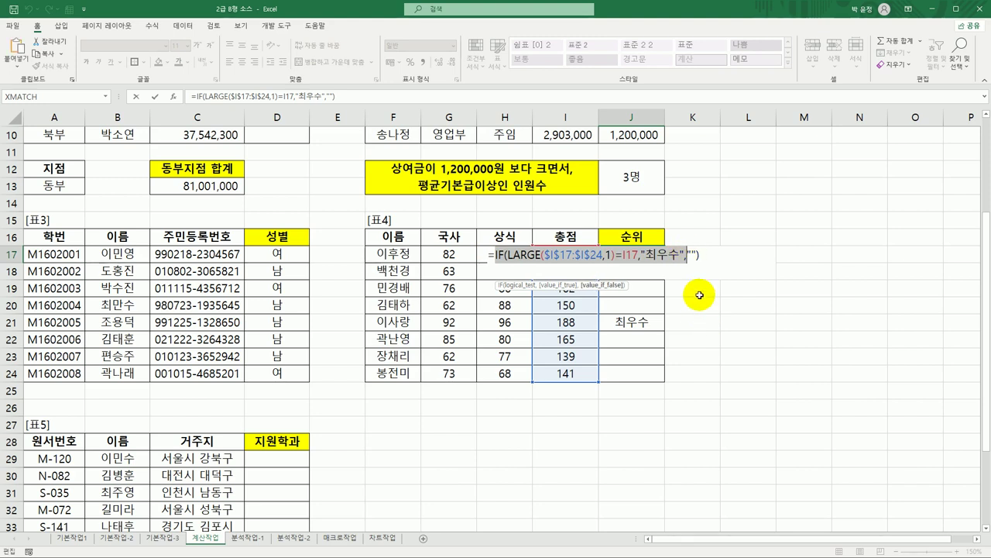
click(687, 260)
key(ctrl+v)
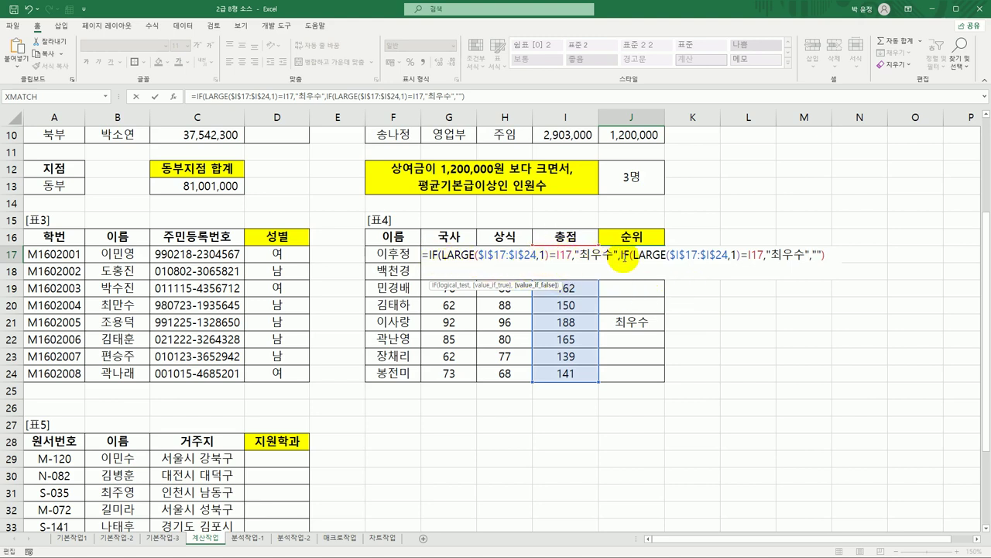
Step: Set the nested LARGE function's K to 2 and its IF's true value to "우수" in J17's formula
drag(618, 258, 432, 255)
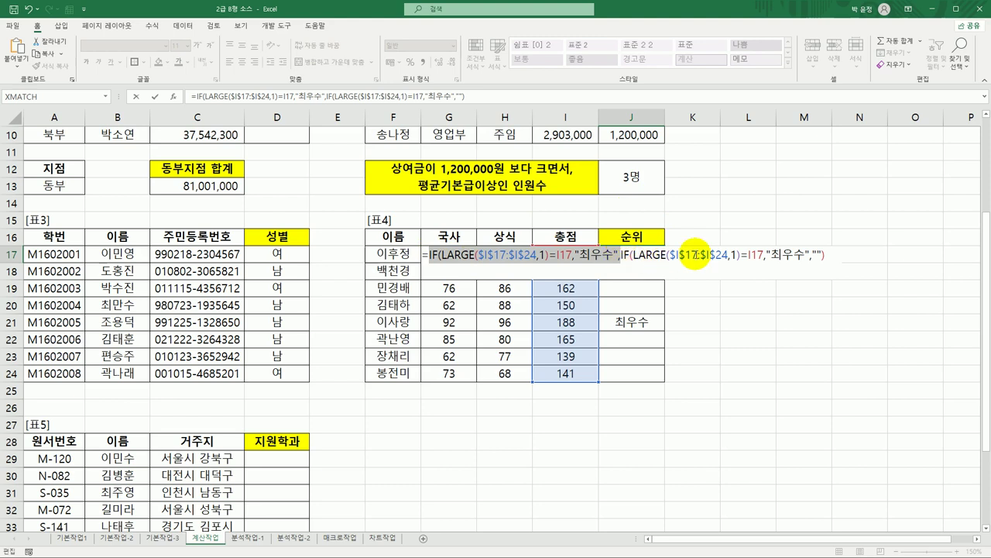
double_click(735, 255)
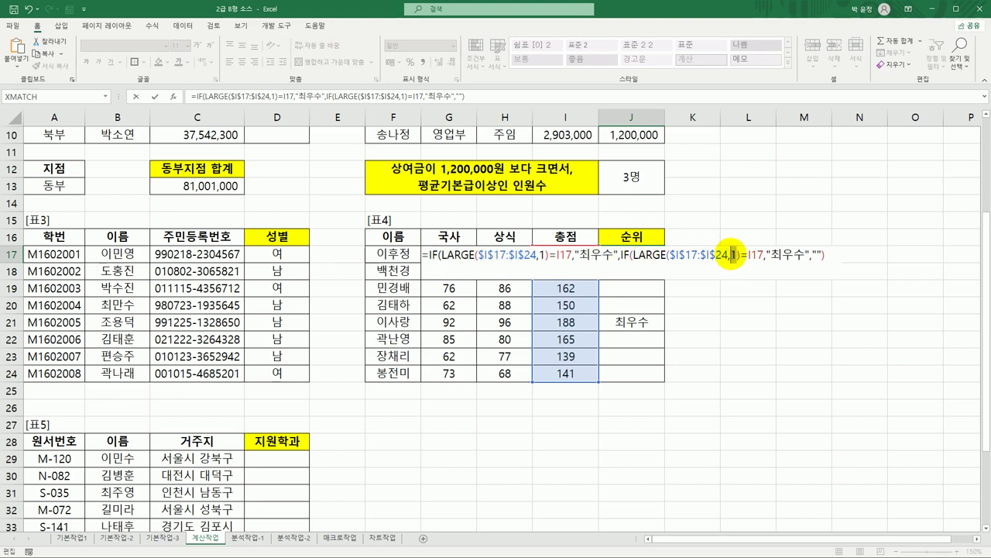
text(2)
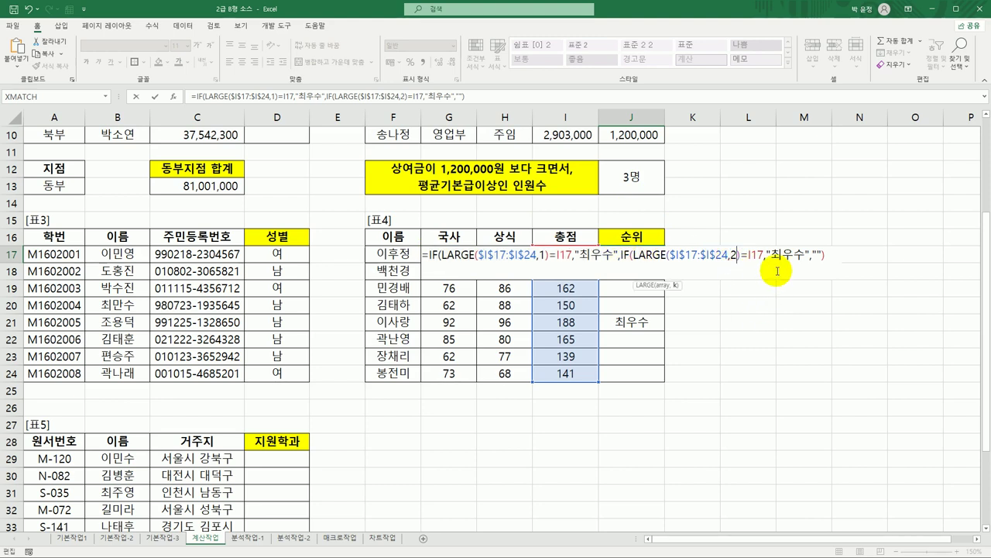
drag(772, 256, 780, 255)
key(Delete)
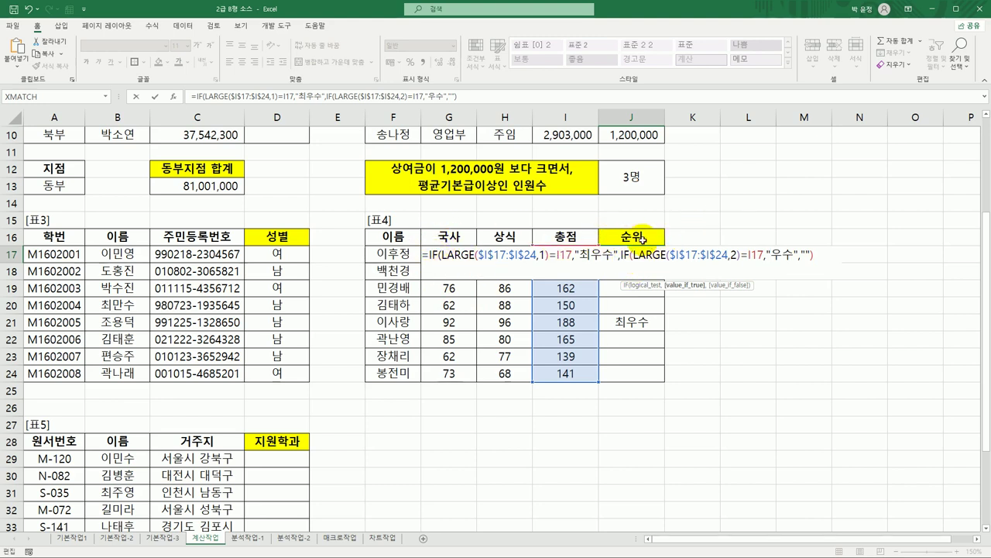
Step: Add the missing closing parenthesis to J17's nested IF formula, commit it and fill it down to J24
click(829, 259)
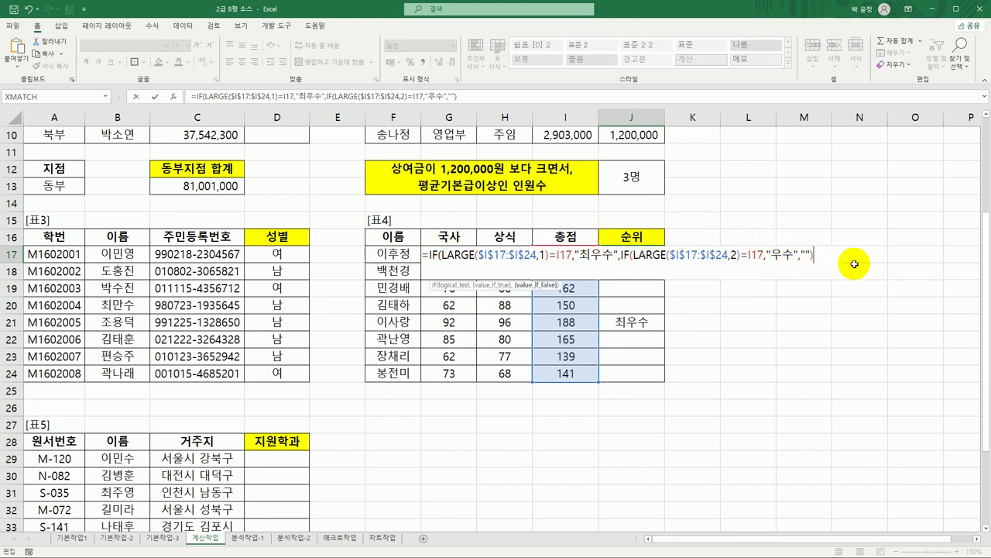
text())
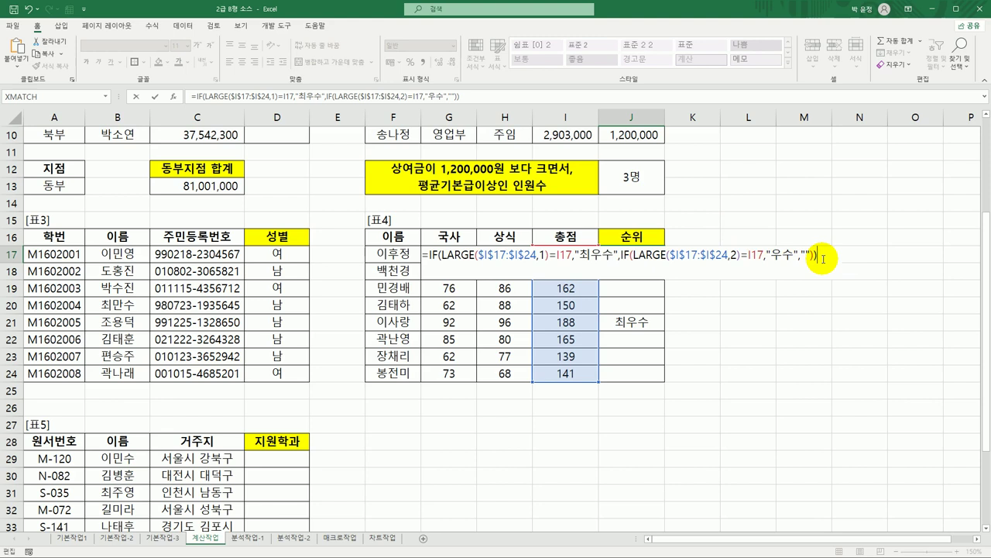
key(Return)
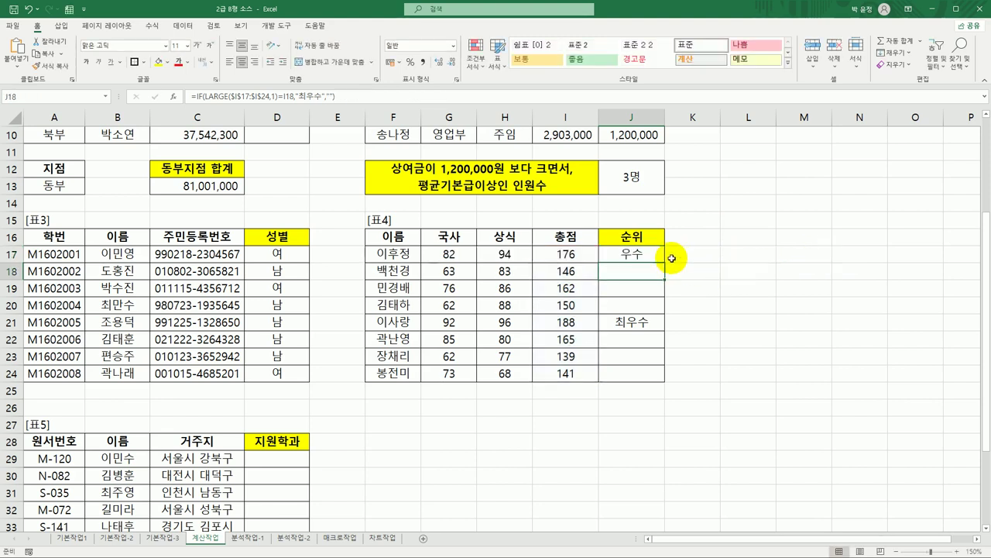
click(644, 256)
drag(663, 263, 642, 388)
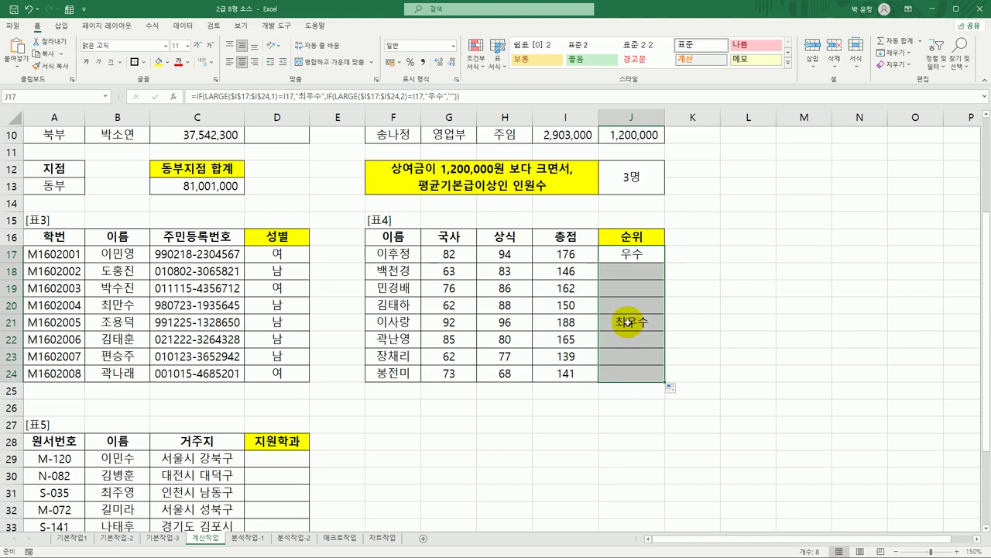
click(648, 255)
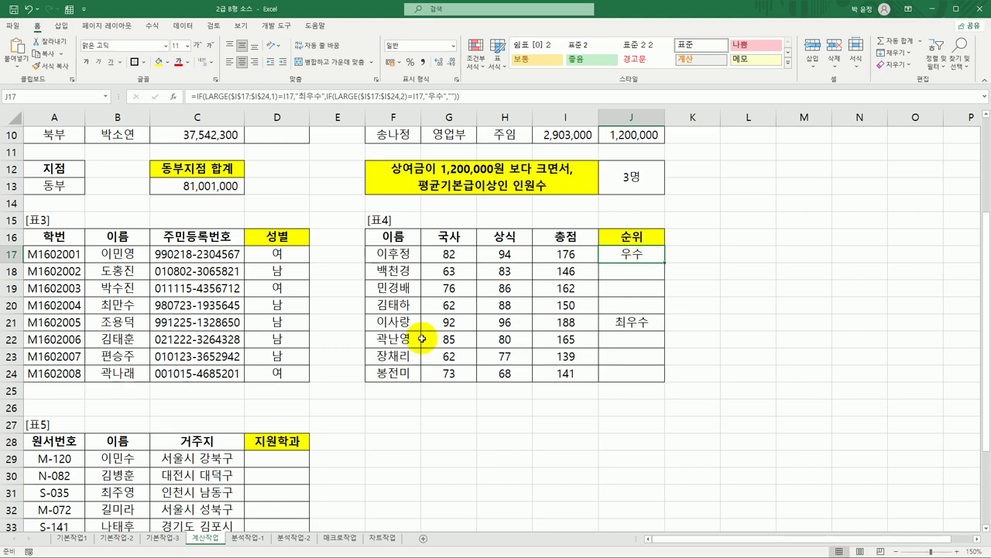
Step: Start a LEFT formula in D29, the first cell of 표5's 지원학과 column
scroll(422, 338, down, 4)
click(291, 254)
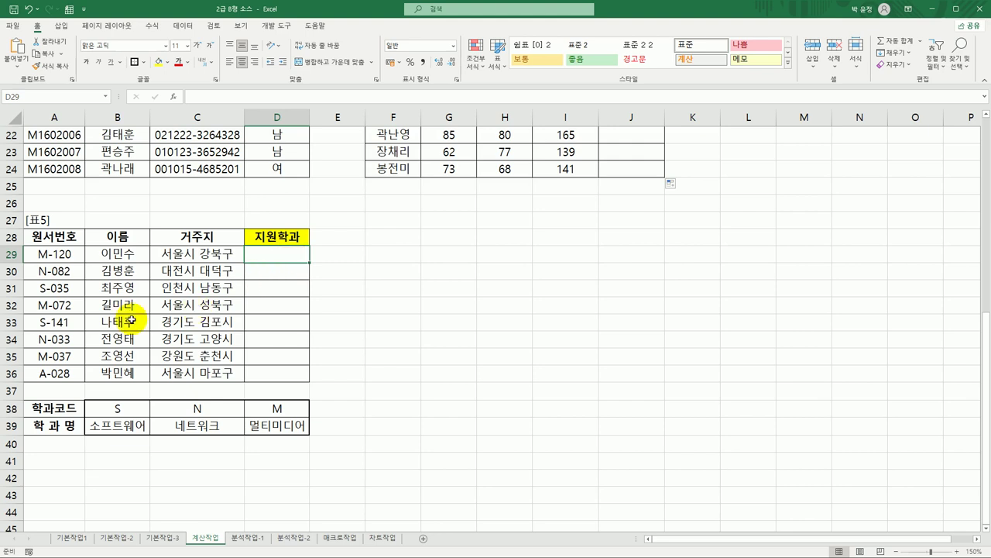
click(66, 255)
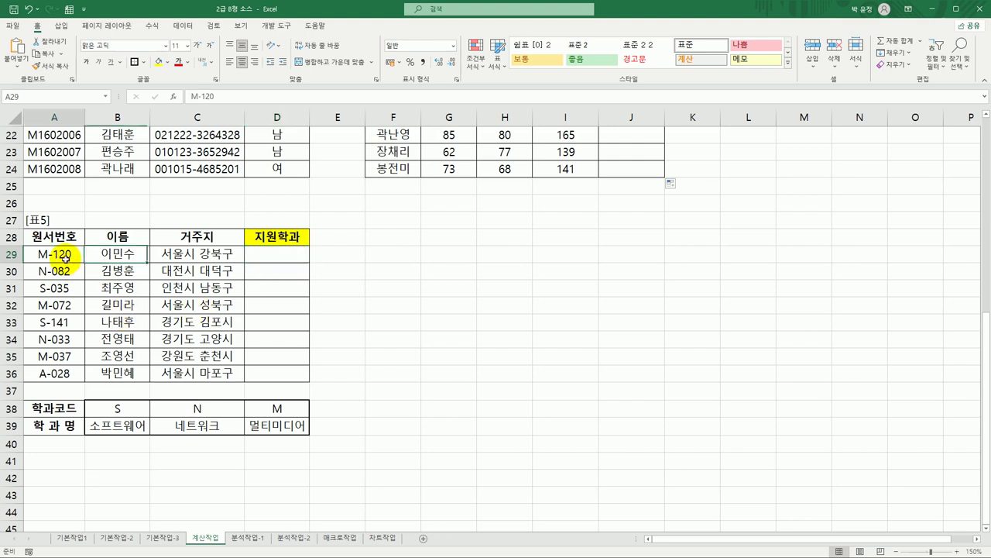
click(278, 255)
text(=)
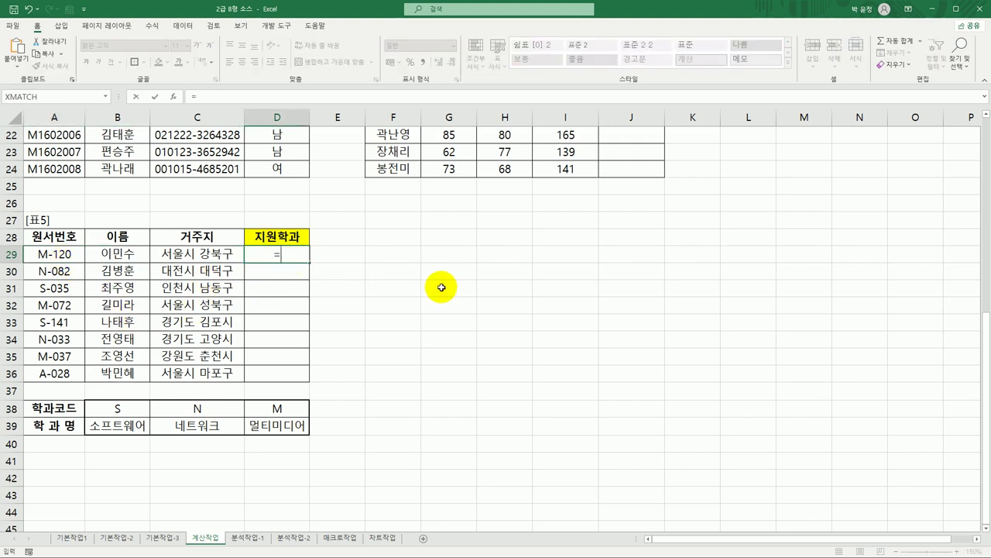
key(Hangul)
text(l)
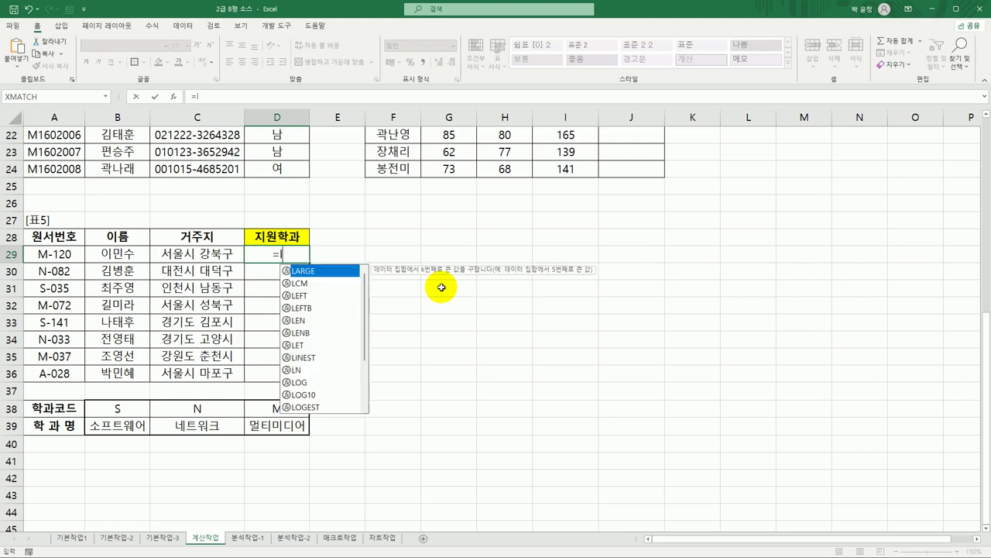
double_click(326, 297)
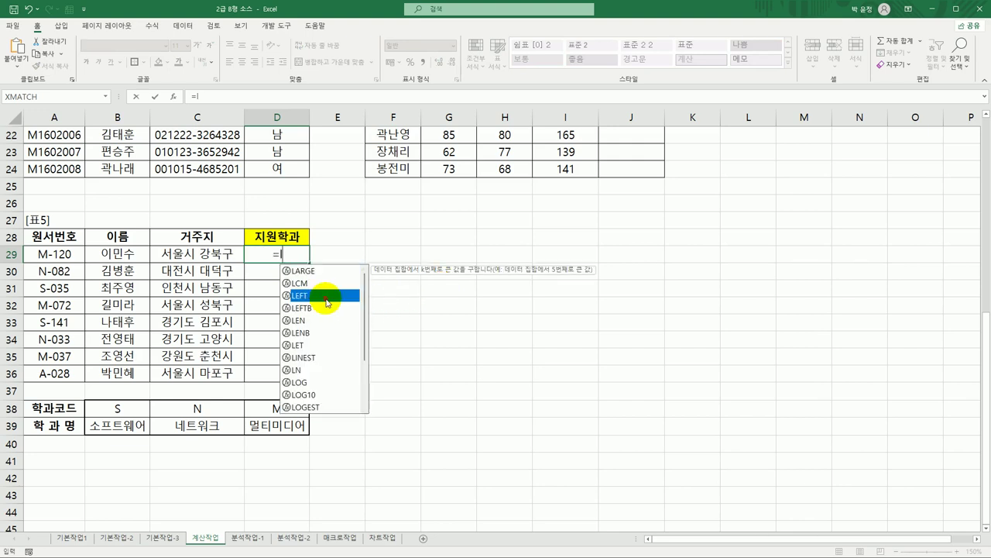
Step: Complete LEFT with the text A29 and 1 character, and fill the formula down to D36
click(174, 96)
drag(243, 142, 525, 156)
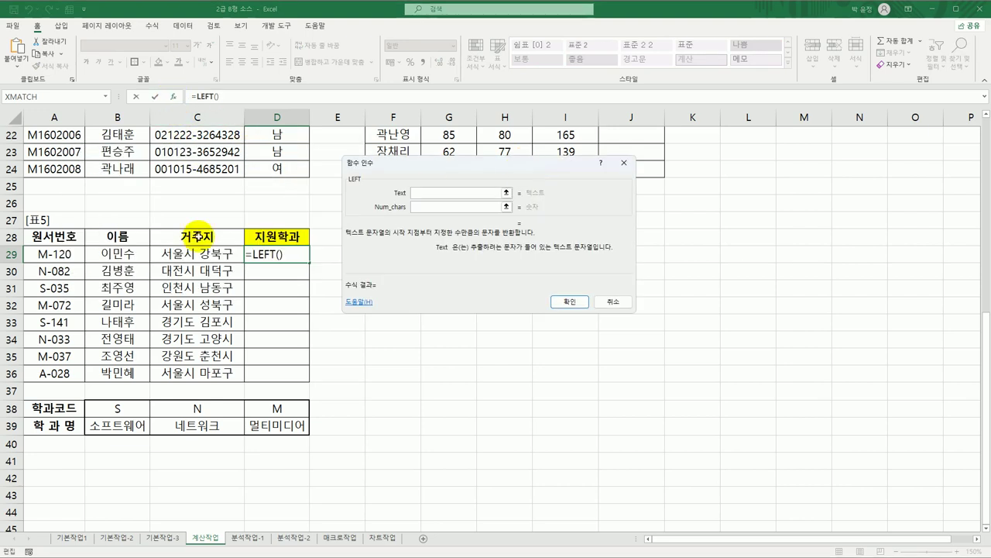
click(84, 254)
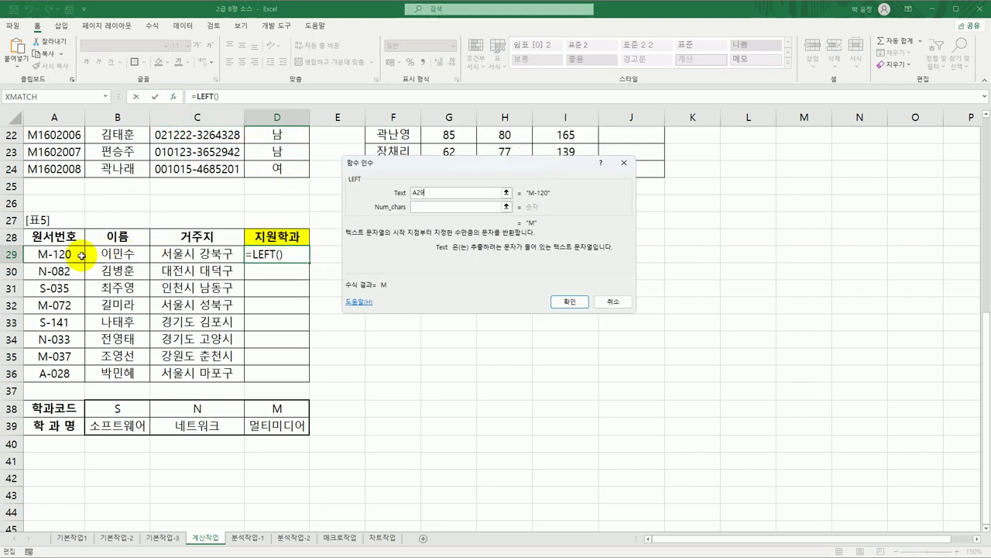
click(465, 207)
text(1)
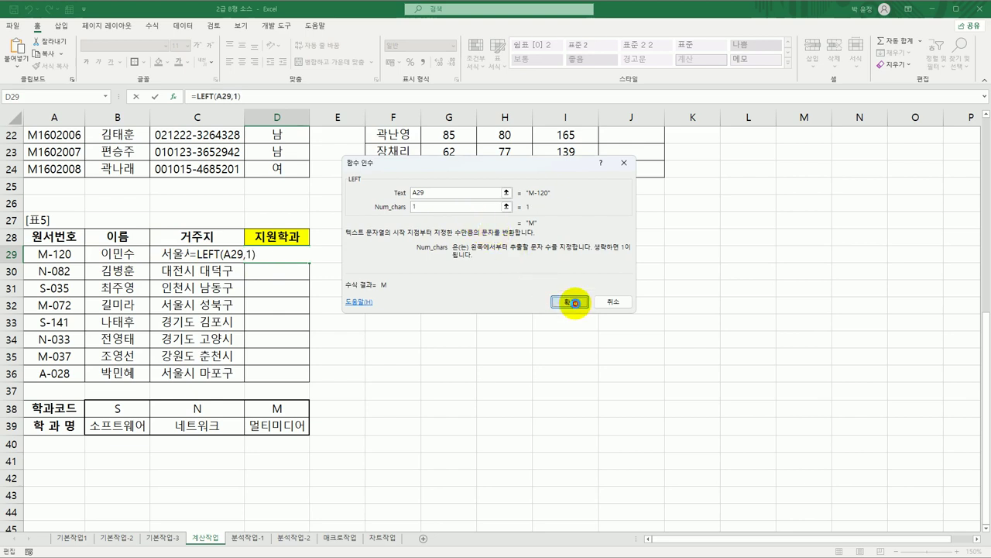
click(569, 301)
double_click(310, 262)
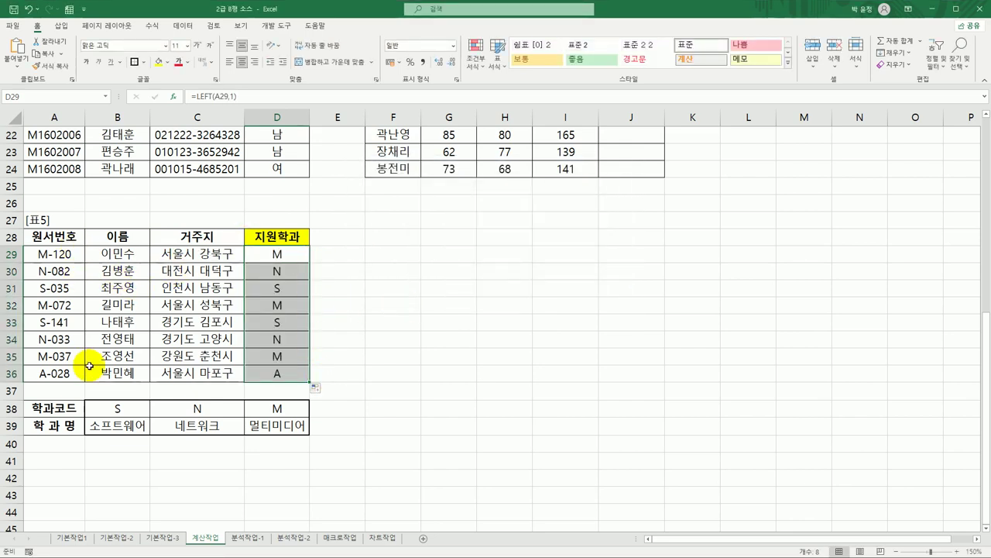
Step: Compare the extracted codes in D29:D36 with the 학과코드 and 학과명 rows in B38:D39
drag(285, 254, 275, 374)
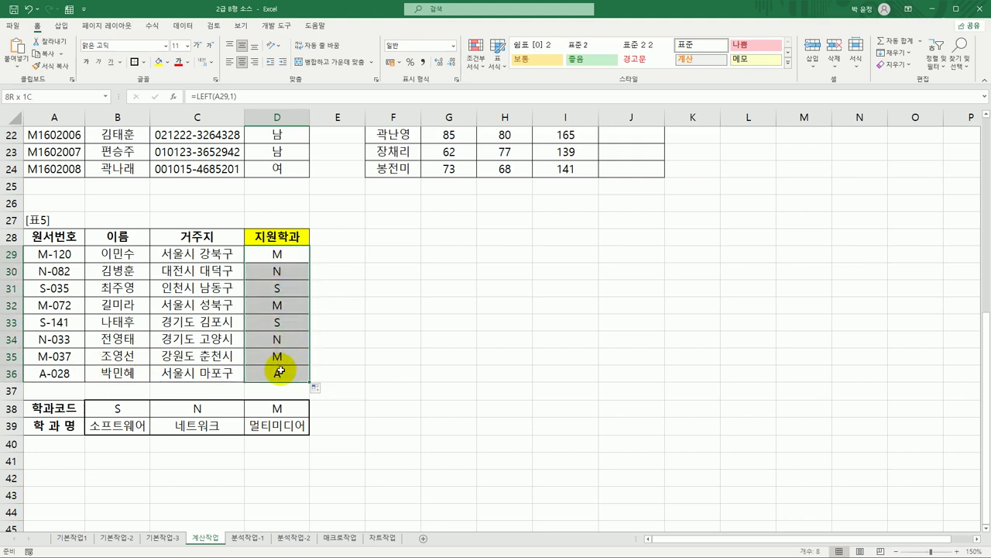
drag(127, 409, 273, 422)
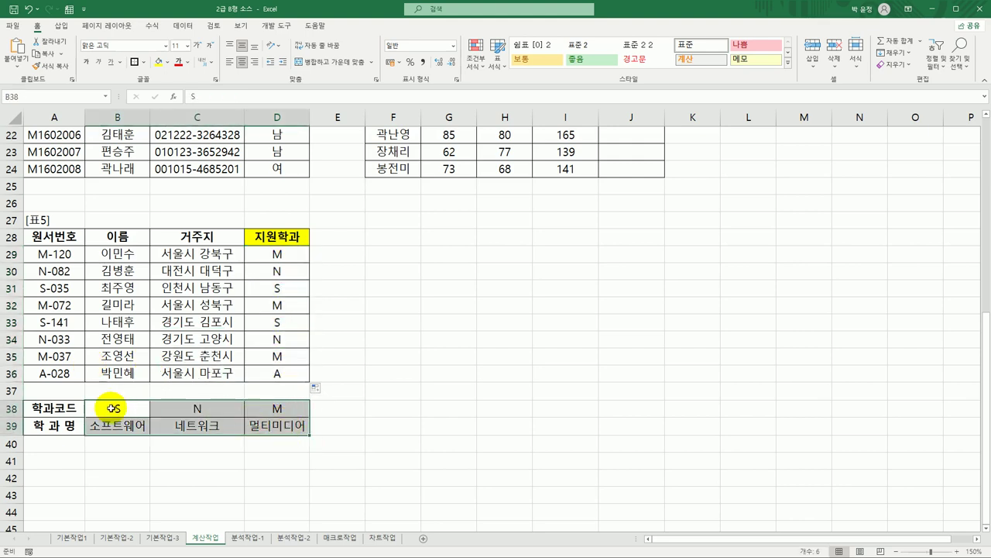
drag(116, 408, 275, 407)
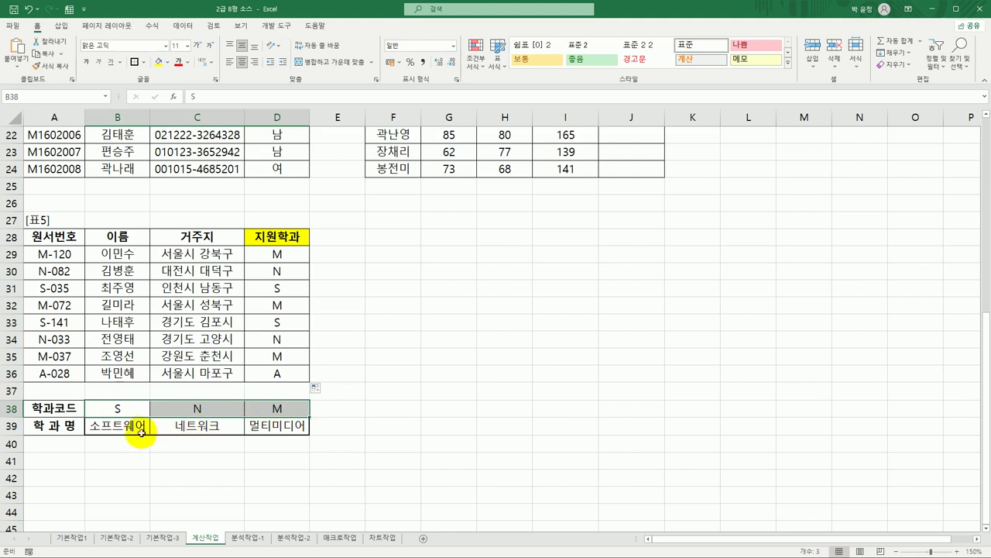
drag(132, 426, 270, 431)
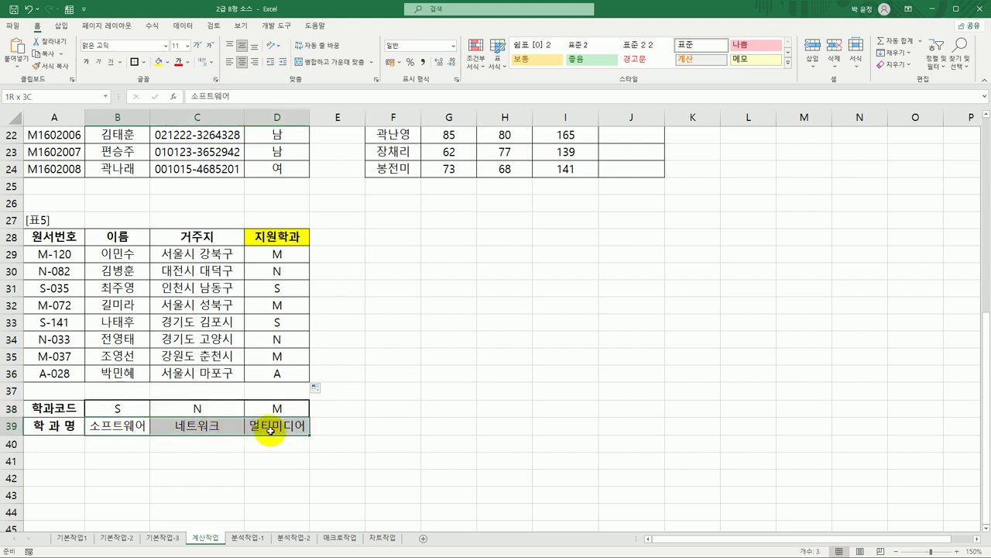
drag(120, 408, 268, 408)
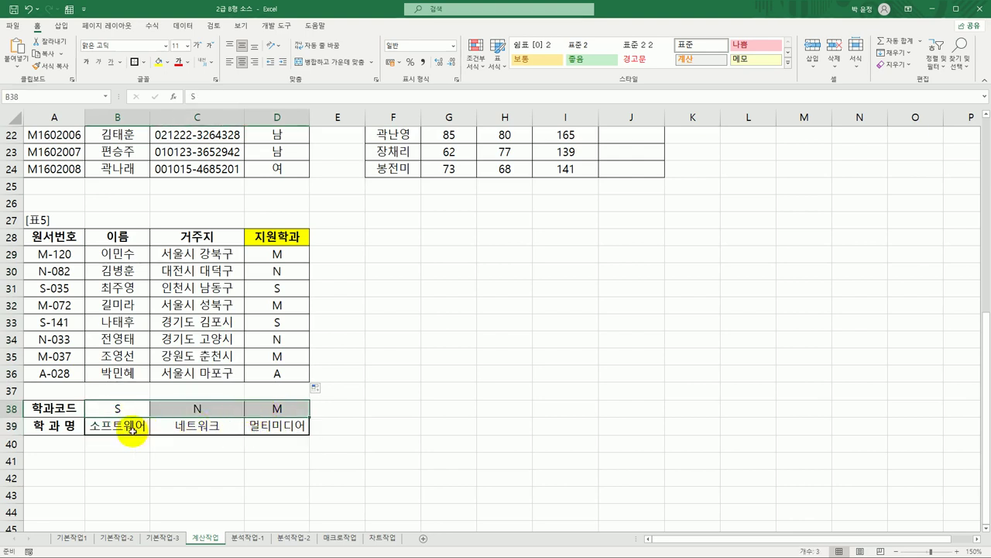
drag(132, 431, 268, 427)
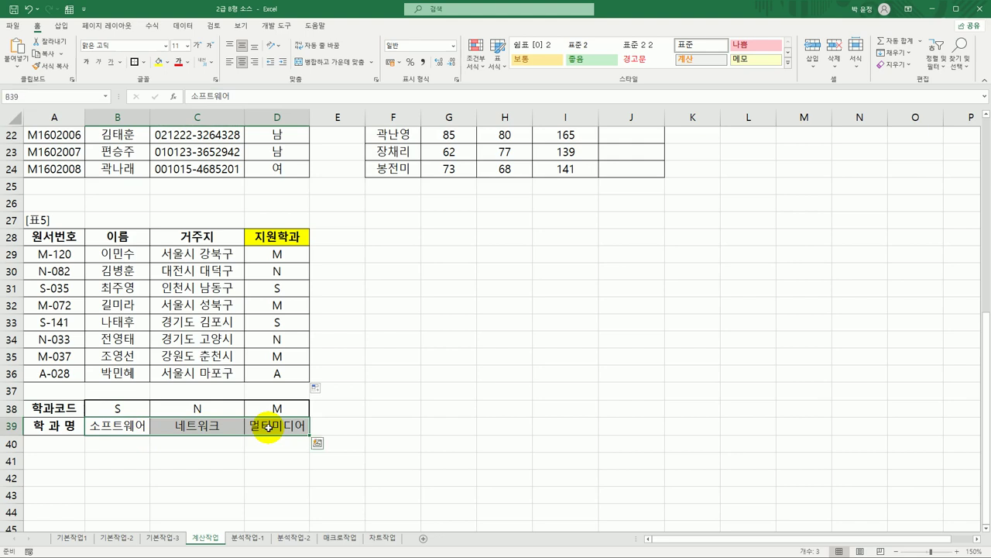
Step: Wrap D29's LEFT formula in HLOOKUP as the lookup value, with the absolute table array $B$38:$D$39
click(296, 257)
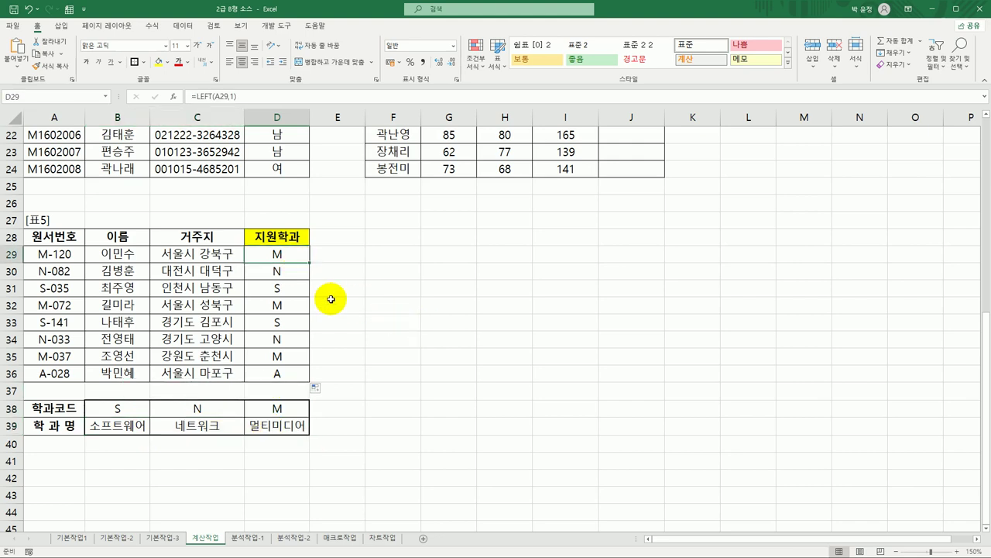
double_click(260, 253)
click(195, 256)
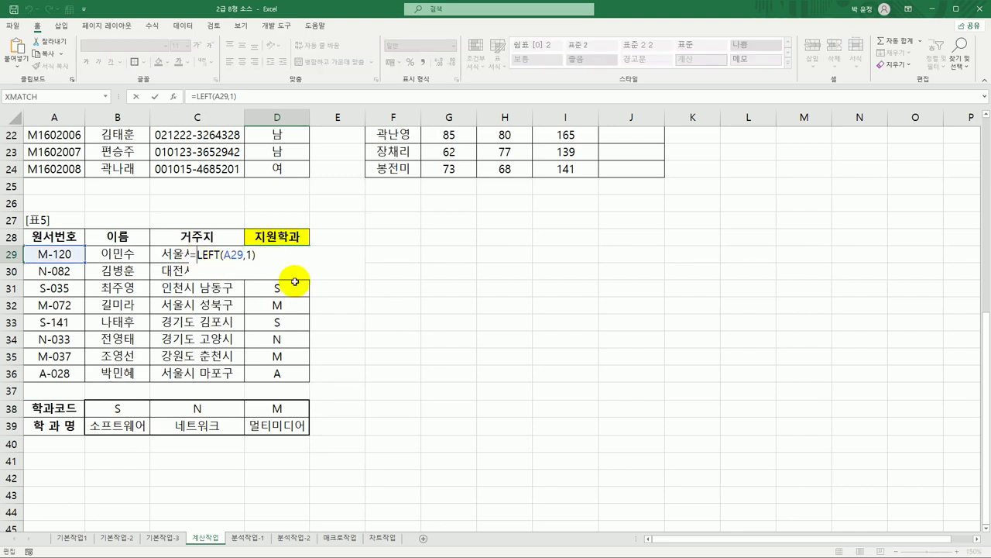
text(hl)
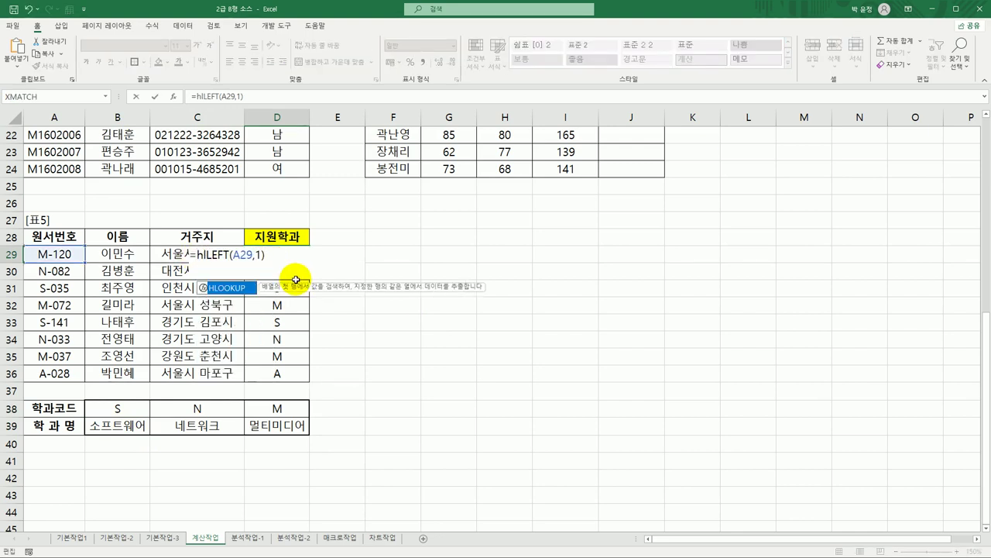
double_click(232, 288)
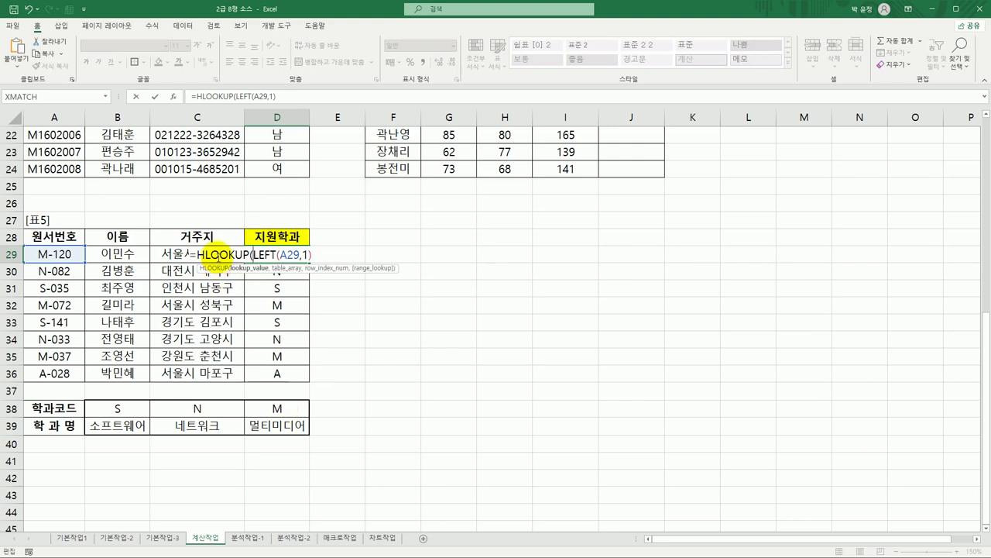
click(173, 96)
click(472, 194)
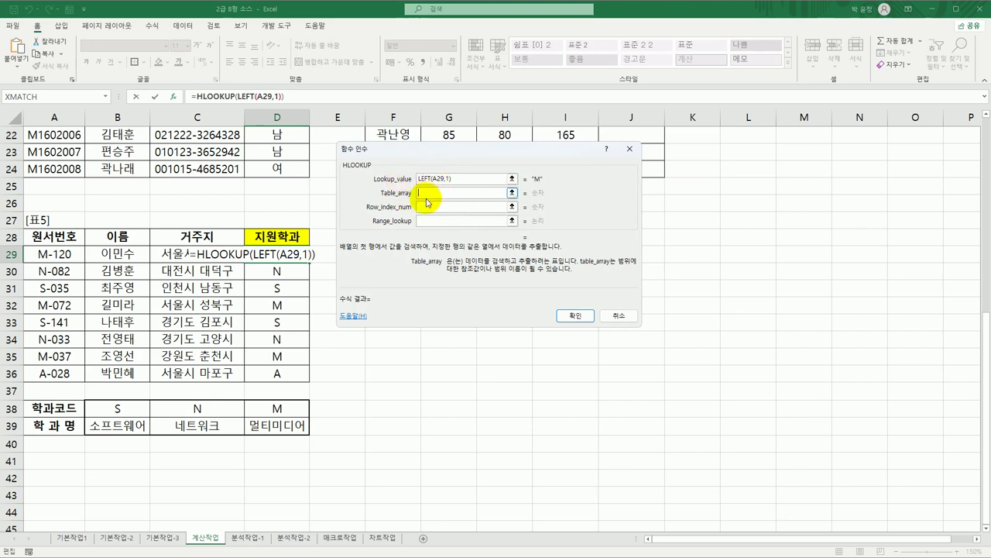
drag(137, 408, 263, 425)
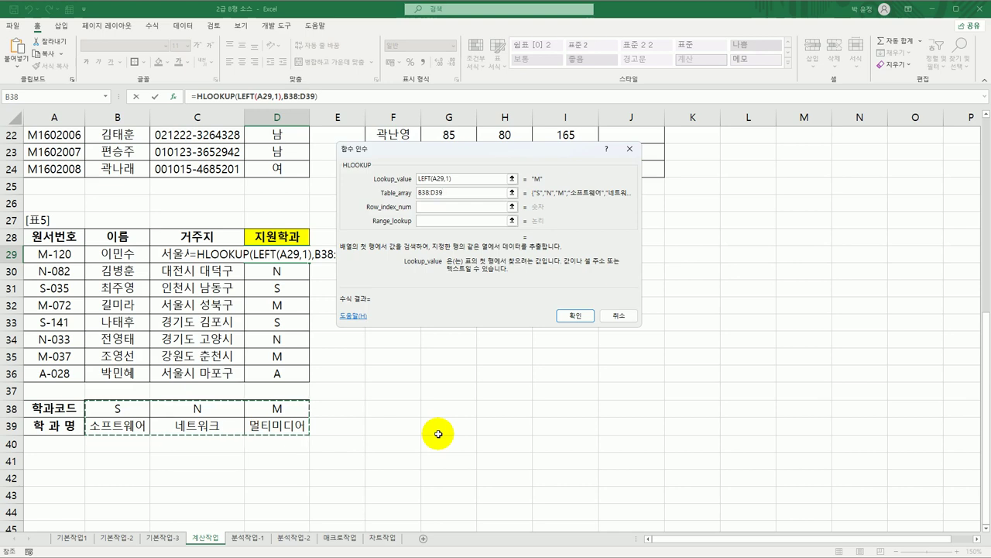
key(F4)
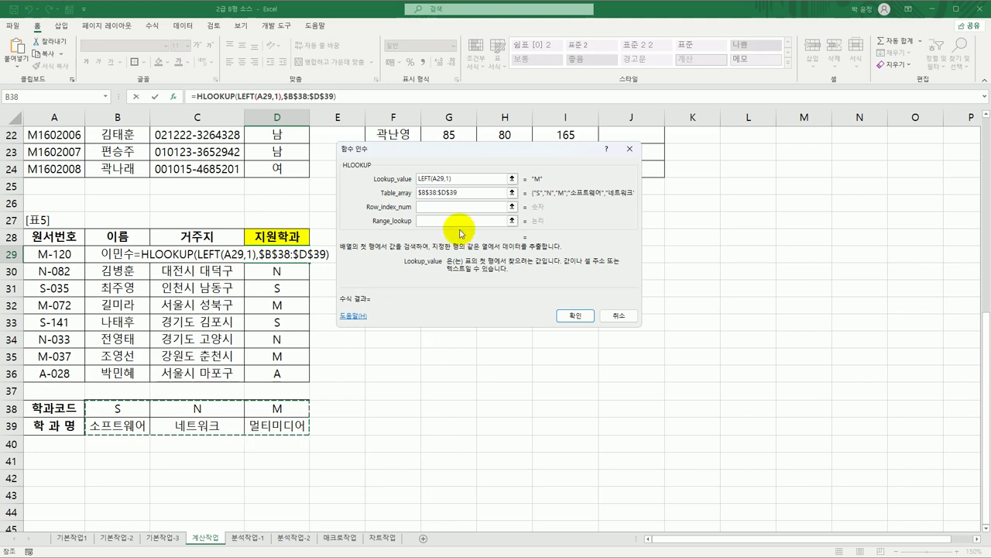
Step: Set HLOOKUP's row index to 2 and range lookup to 0, and fill the formula down to D36
click(450, 206)
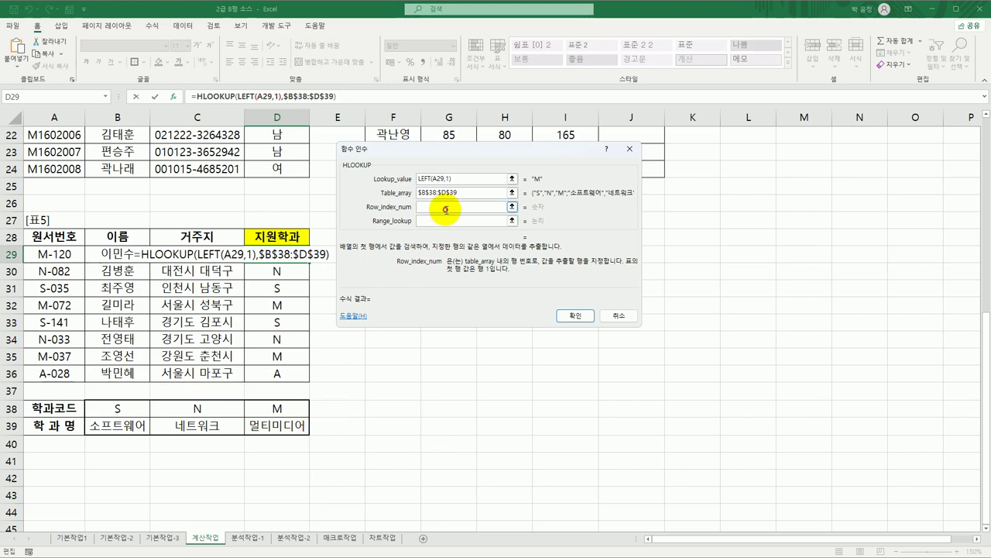
text(2)
click(443, 220)
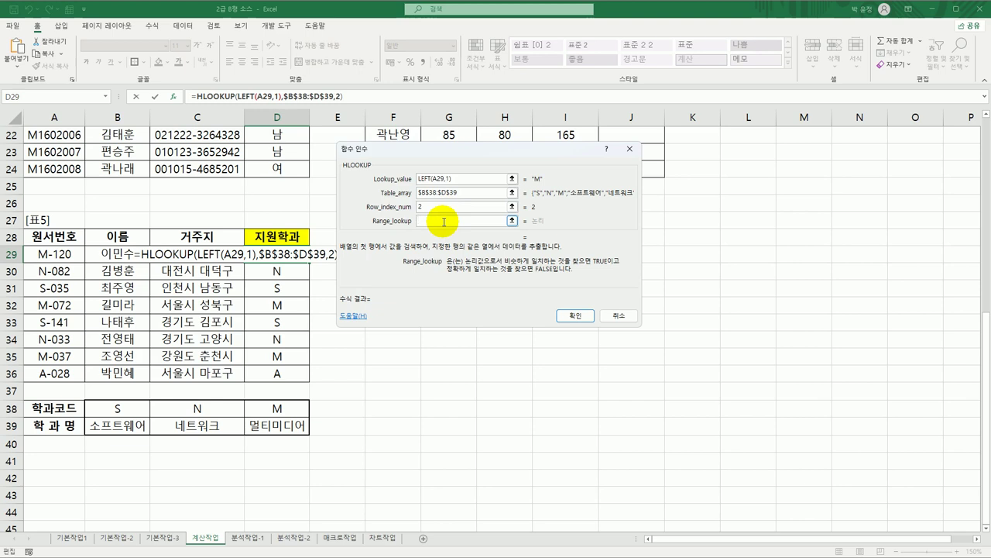
text(0)
click(575, 315)
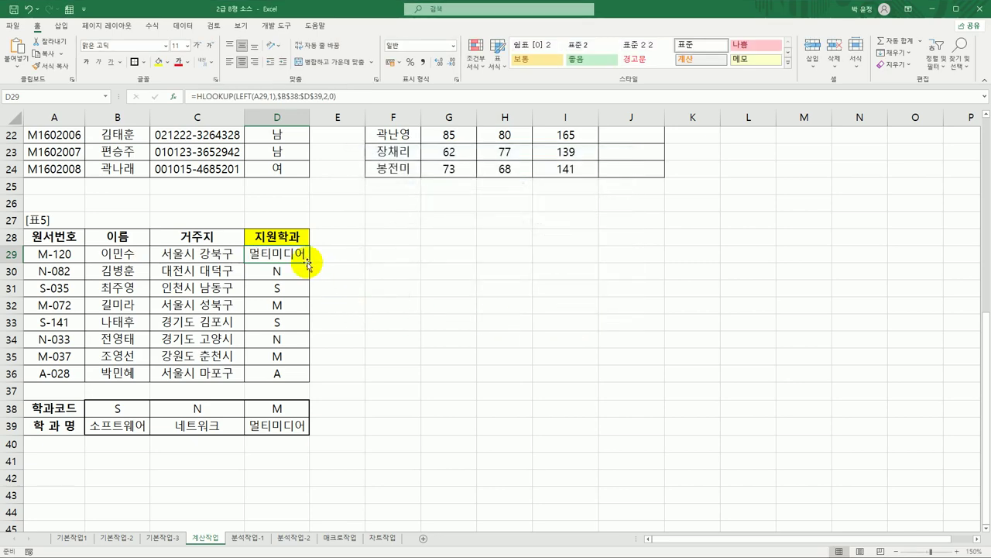
drag(309, 263, 316, 376)
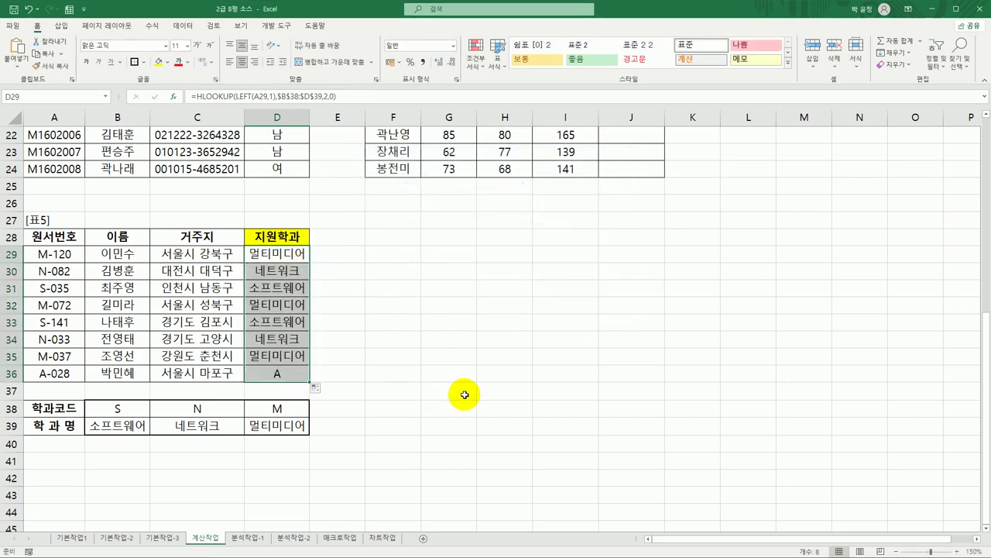
Step: Compare the application code in A36 with the HLOOKUP formula in D36 to examine the error
click(47, 373)
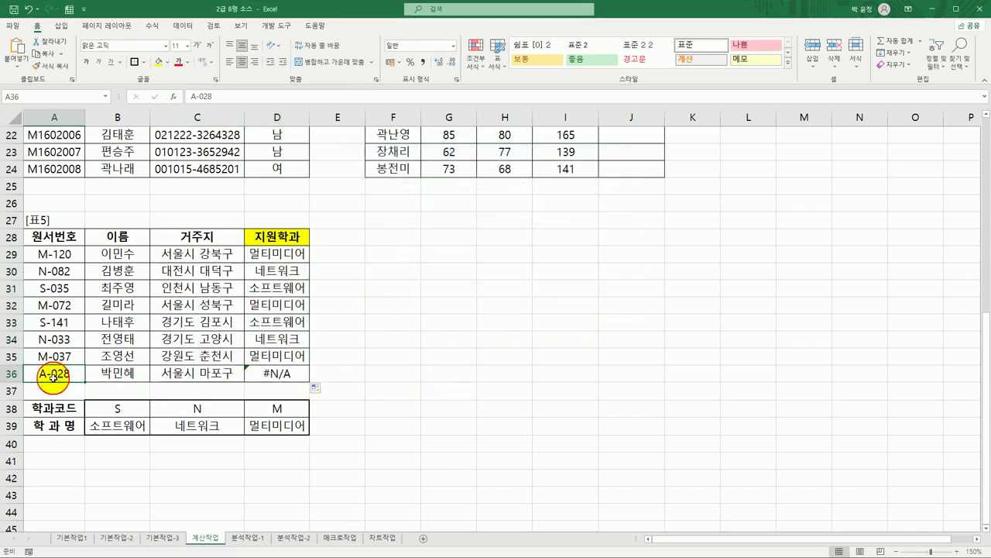
click(298, 375)
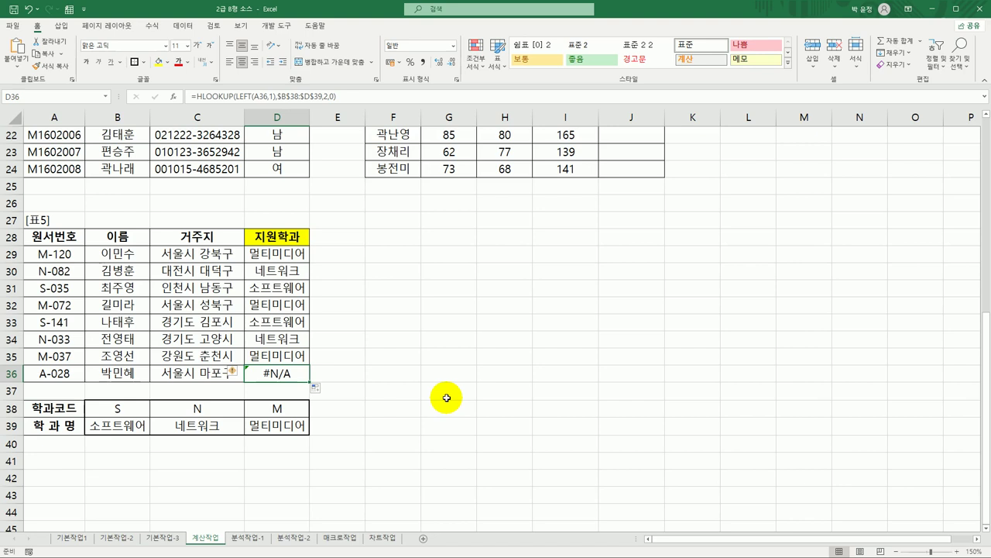
double_click(267, 373)
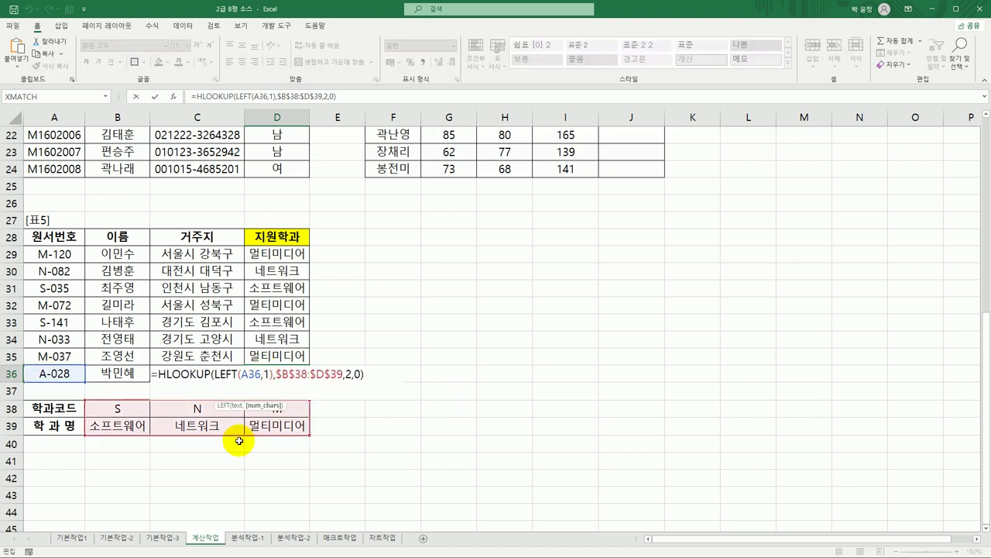
Step: Wrap D29's HLOOKUP formula in IFERROR as its value argument
click(302, 254)
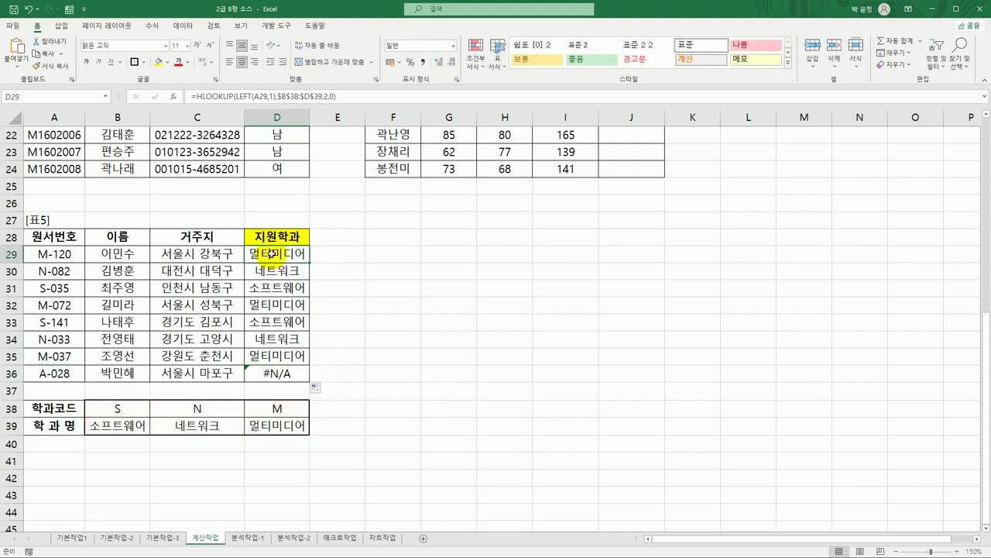
double_click(270, 255)
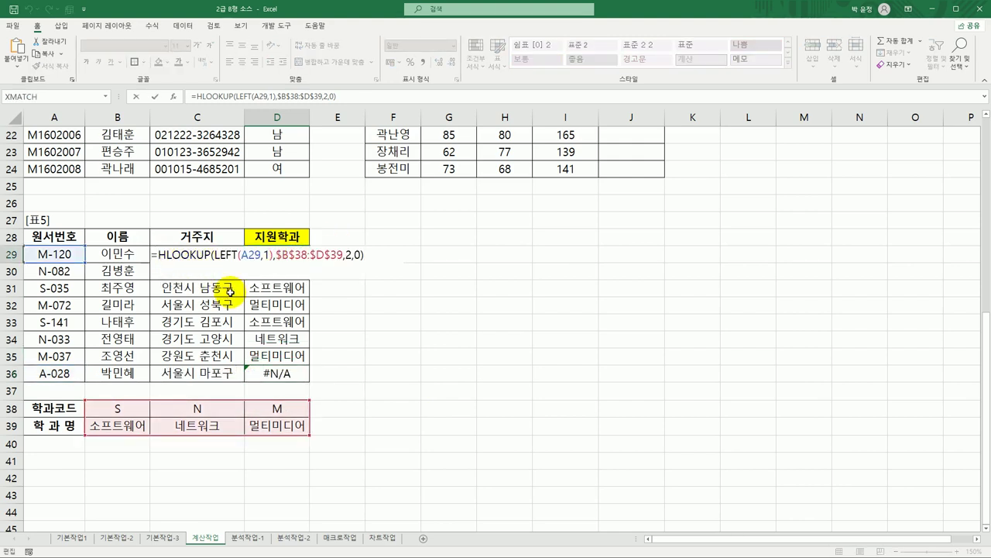
text(if)
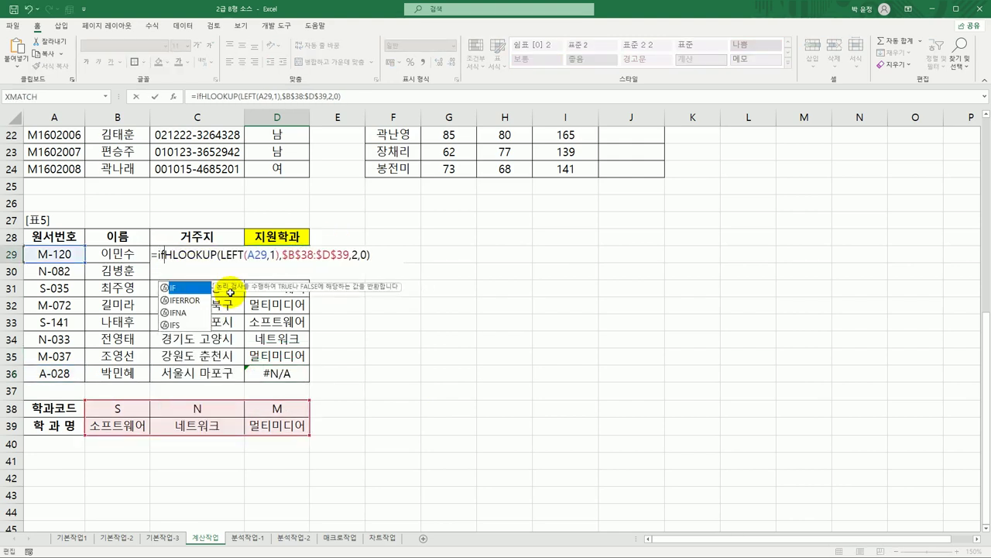
key(Down)
key(Tab)
click(123, 255)
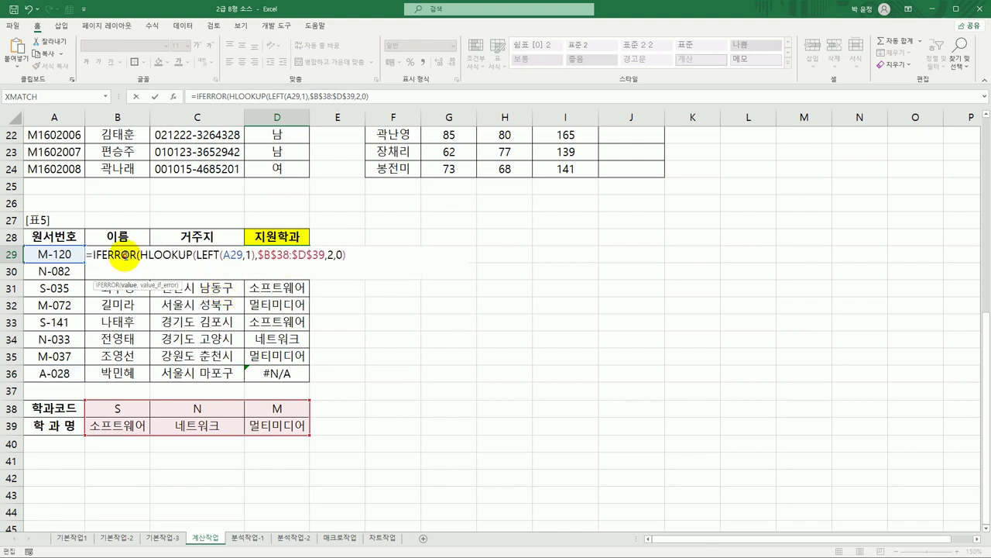
Step: Set IFERROR's value_if_error to "코드오류" and fill D29's formula down to D36
click(173, 96)
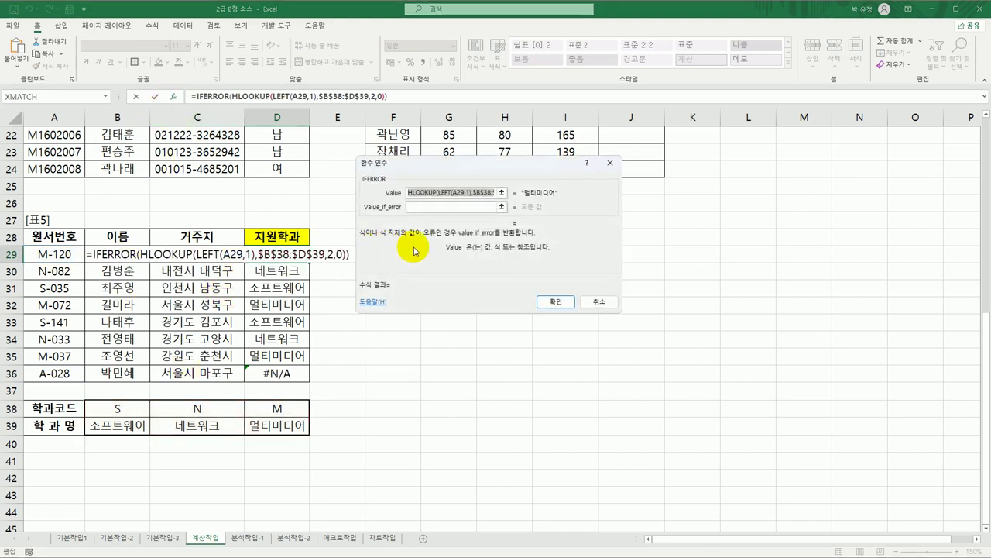
click(445, 206)
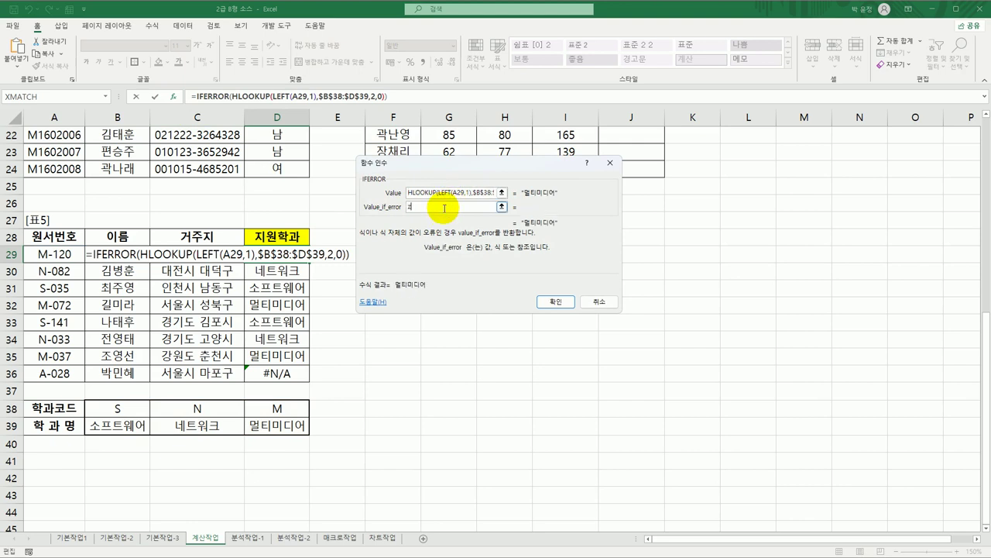
text(콛)
text(드오류)
click(556, 301)
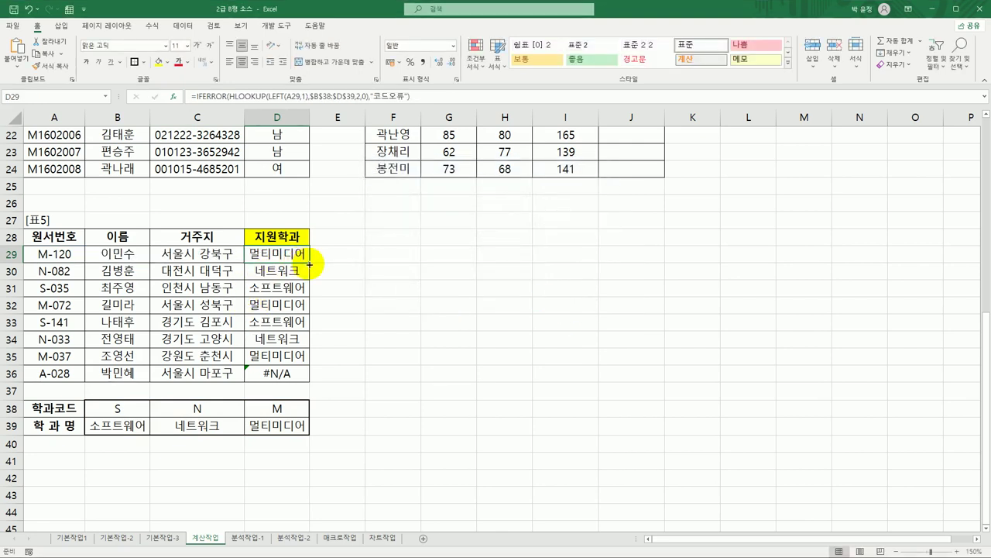
drag(308, 264, 298, 378)
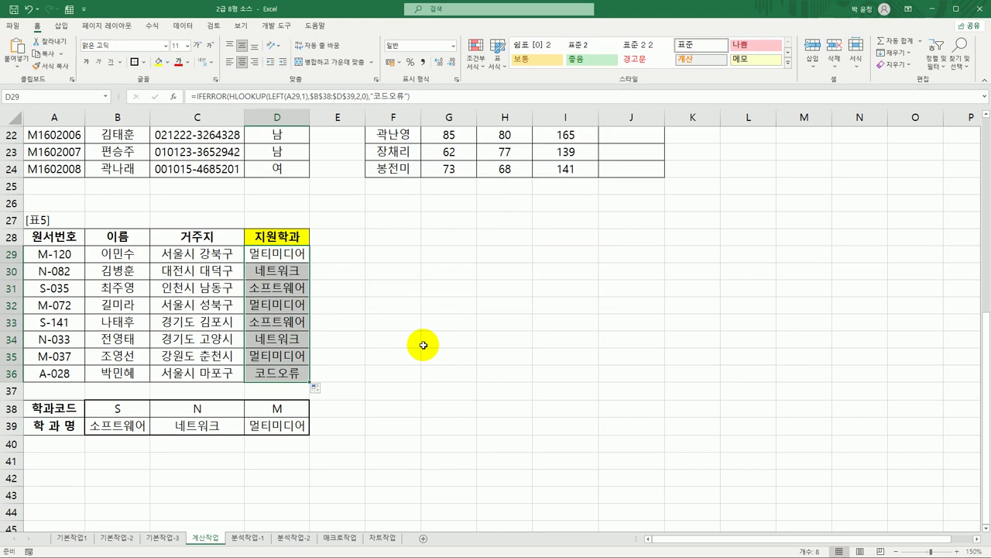
click(292, 254)
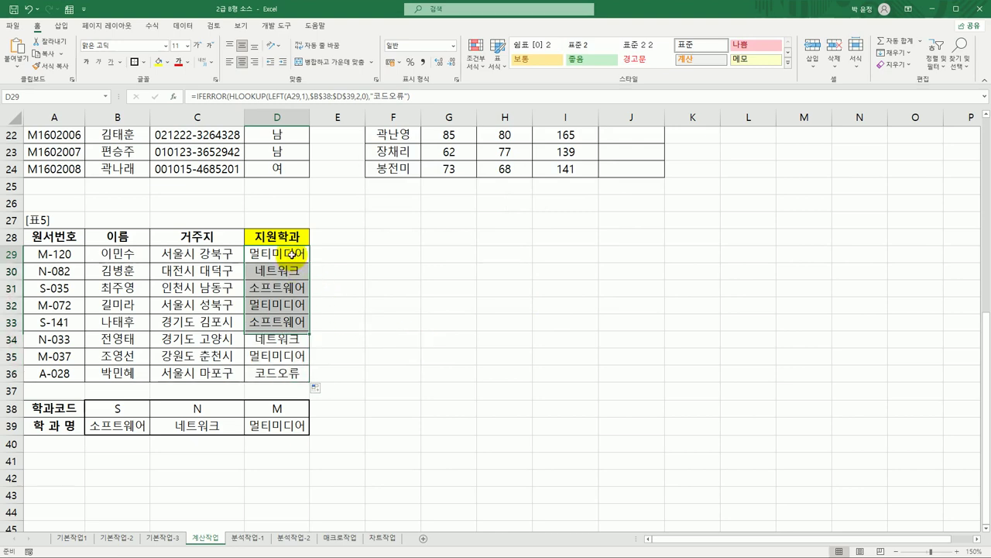
scroll(292, 254, up, 7)
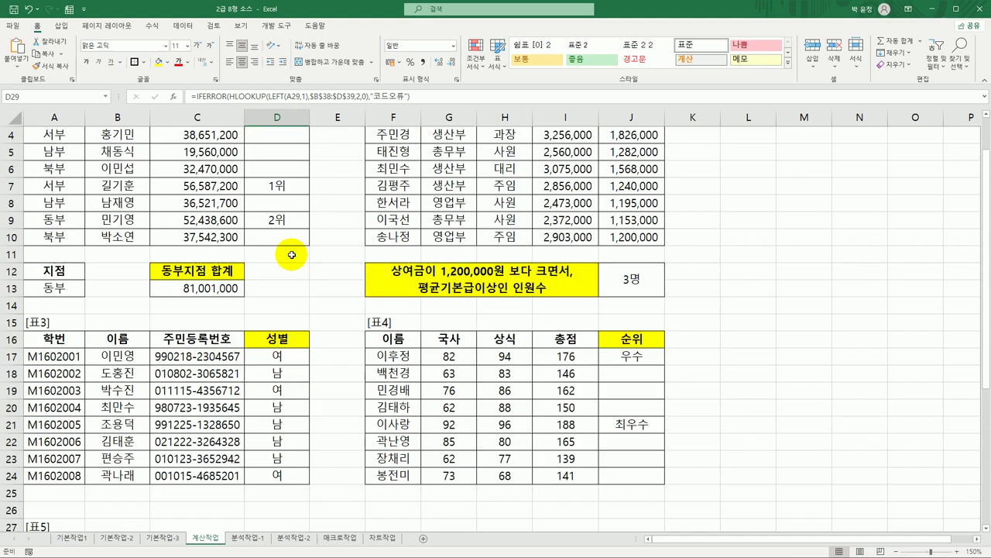
Step: On the 분석작업-1 sheet, name cell C10 집행액합계
click(248, 537)
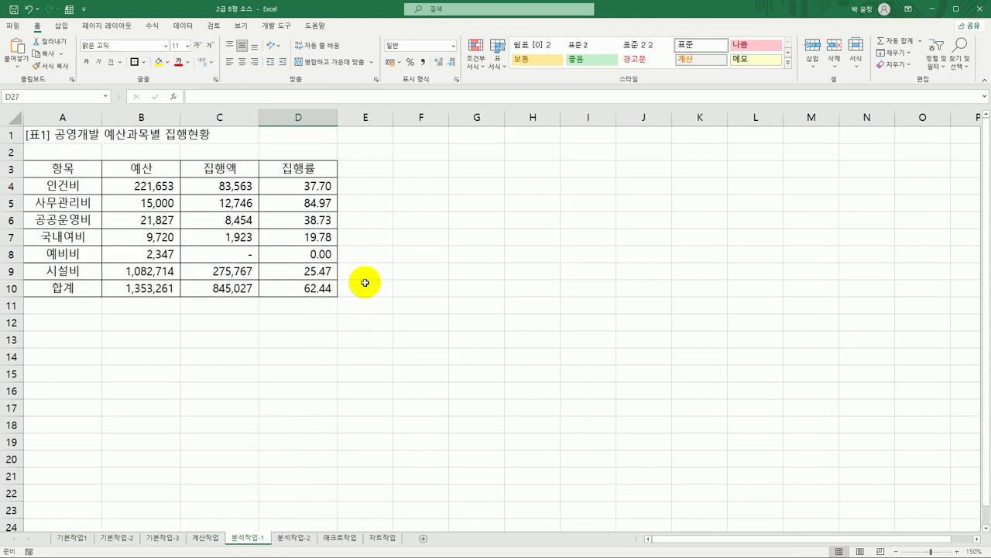
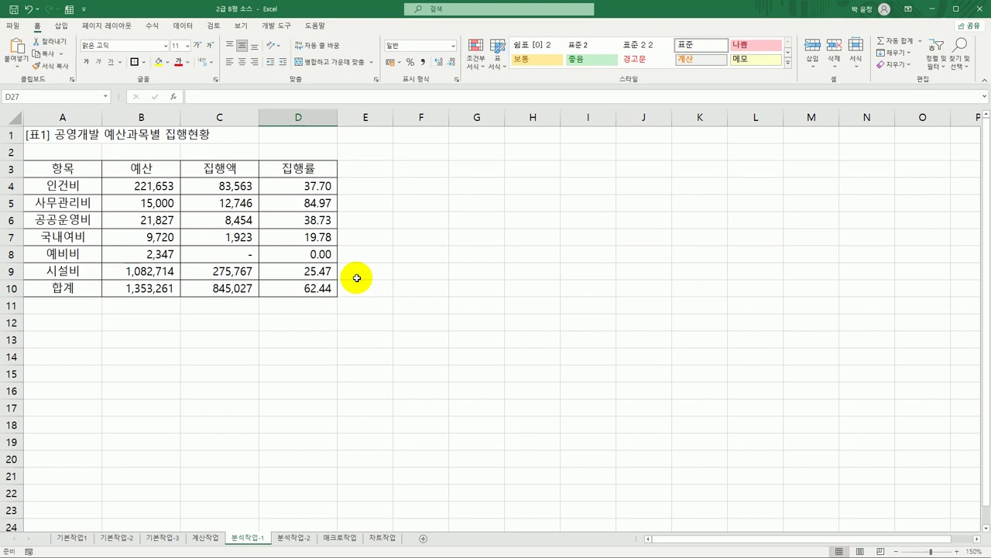
click(220, 288)
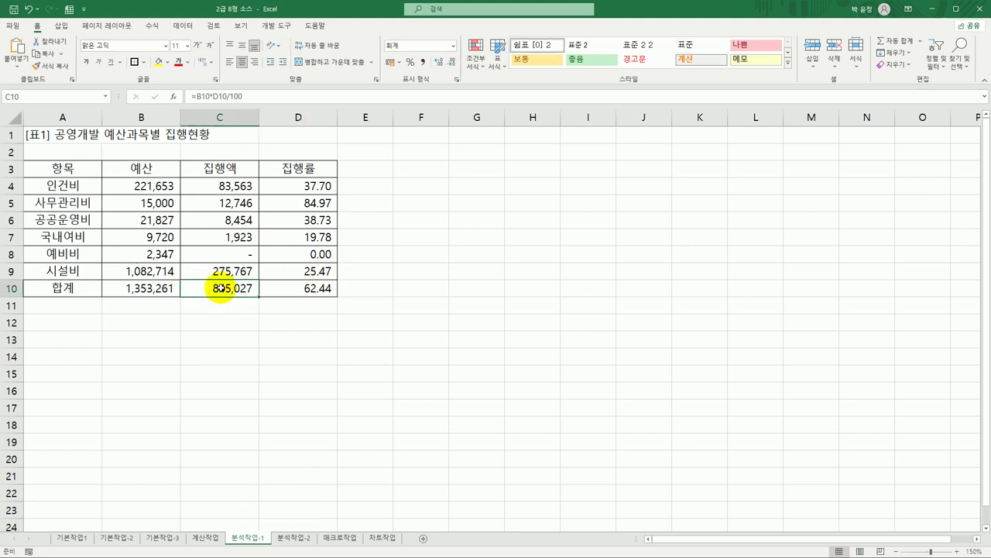
click(68, 96)
text(집행액)
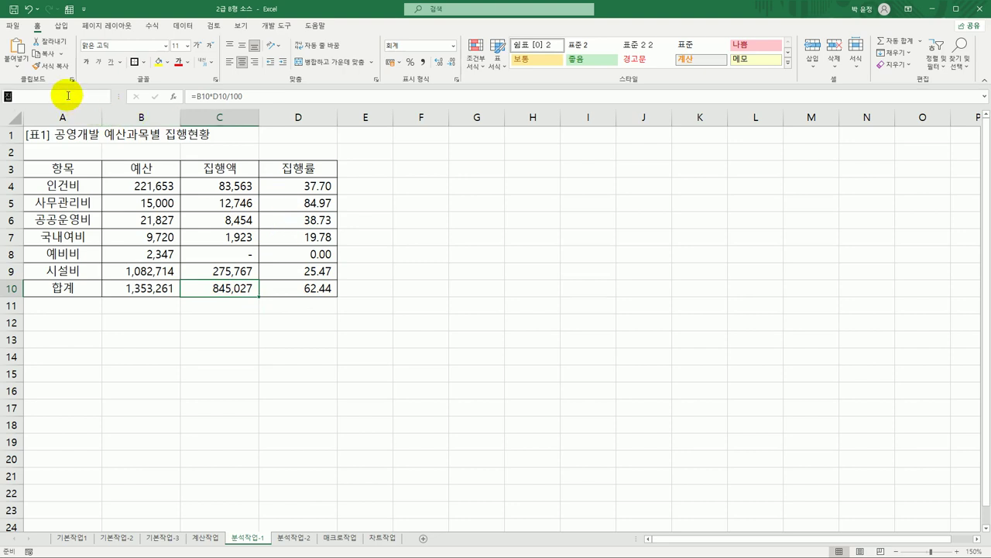
text(합계)
key(Return)
Step: Name cell D10 집행률계 and check the names assigned to C10 and D10
click(286, 288)
click(62, 94)
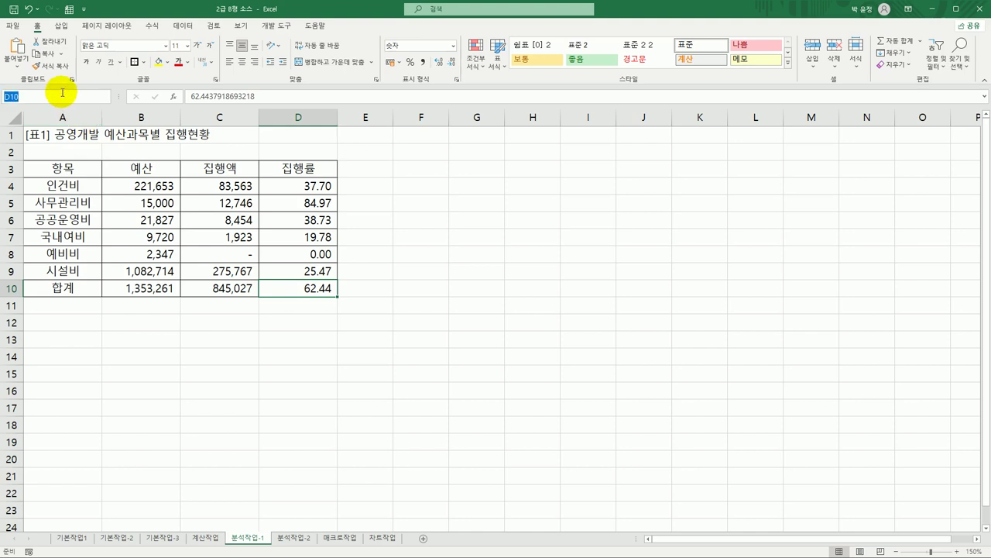
text(집행률계)
key(Return)
click(221, 287)
click(298, 288)
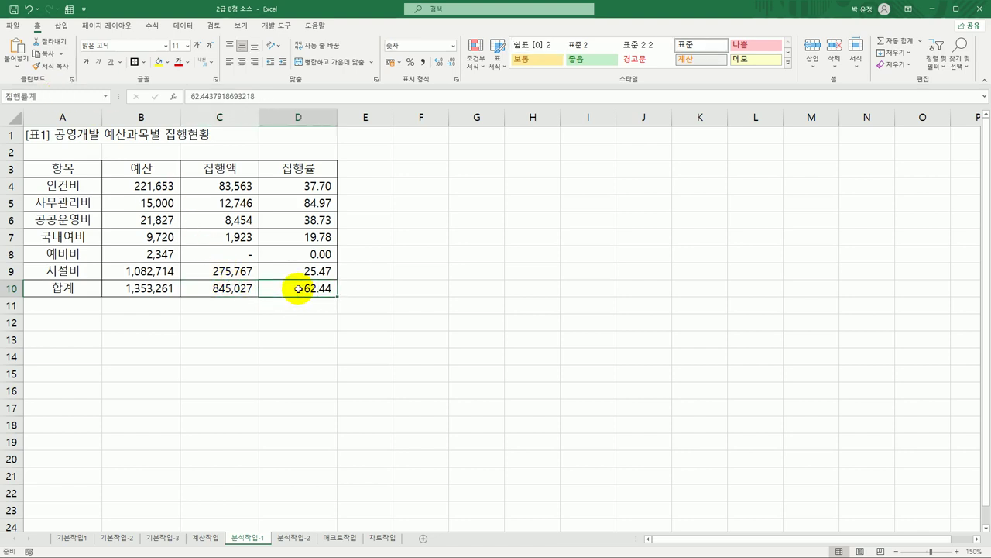
click(242, 290)
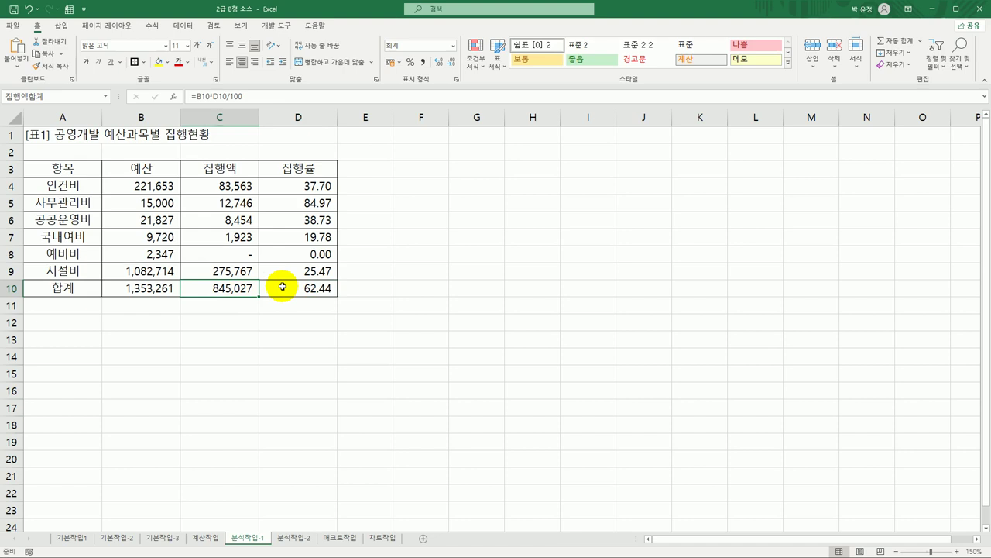
click(282, 287)
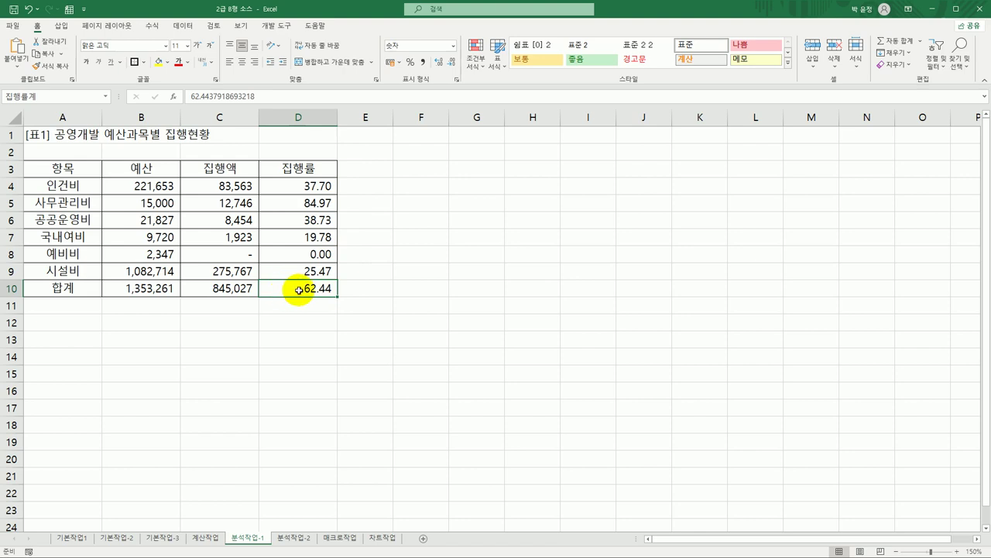
Step: Start adding a scenario for D10 in the Scenario Manager and clear its default comment
click(181, 25)
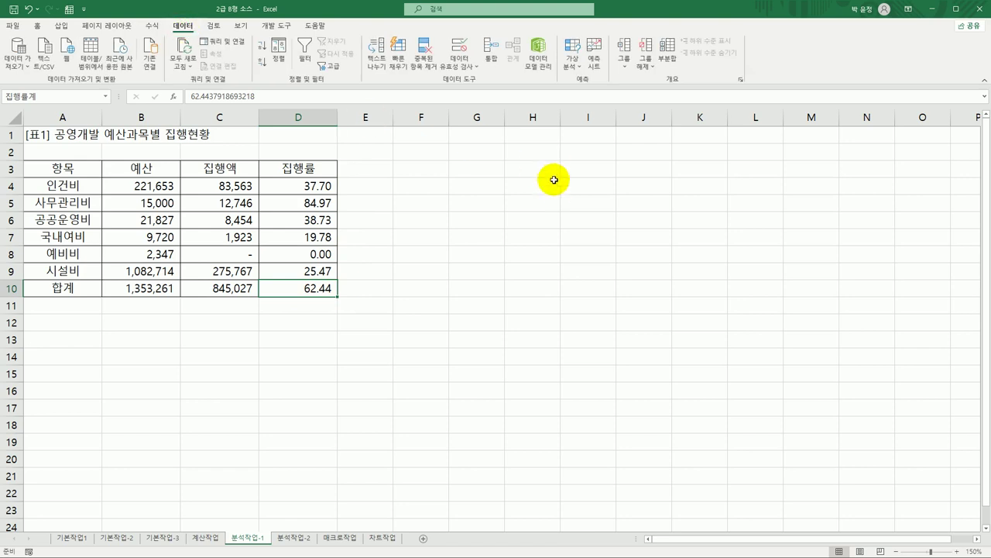
click(571, 60)
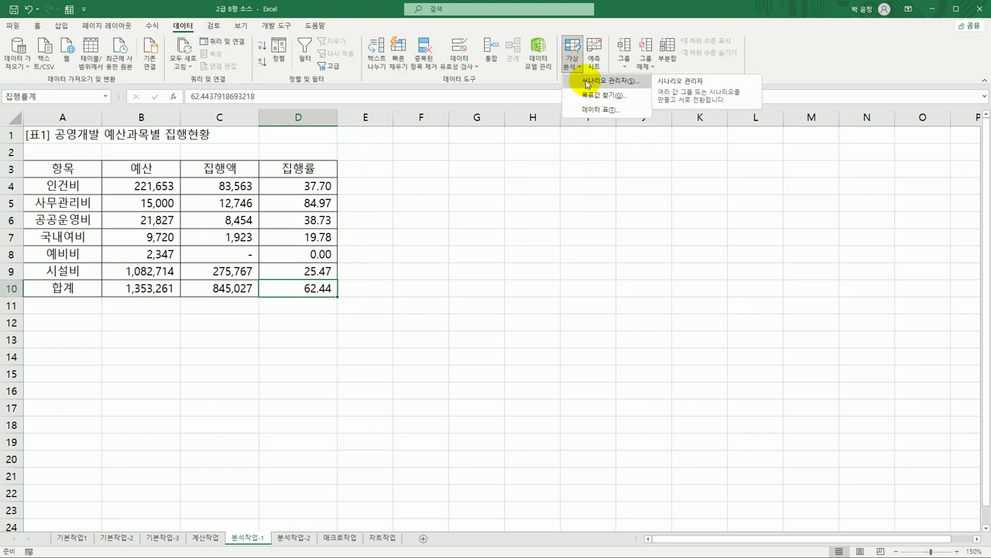
click(586, 81)
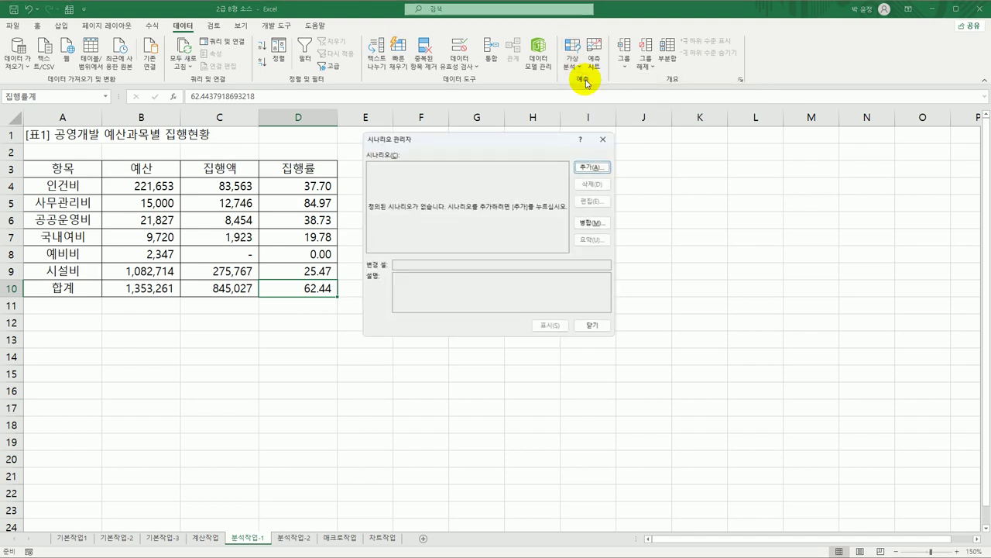
drag(542, 137, 559, 140)
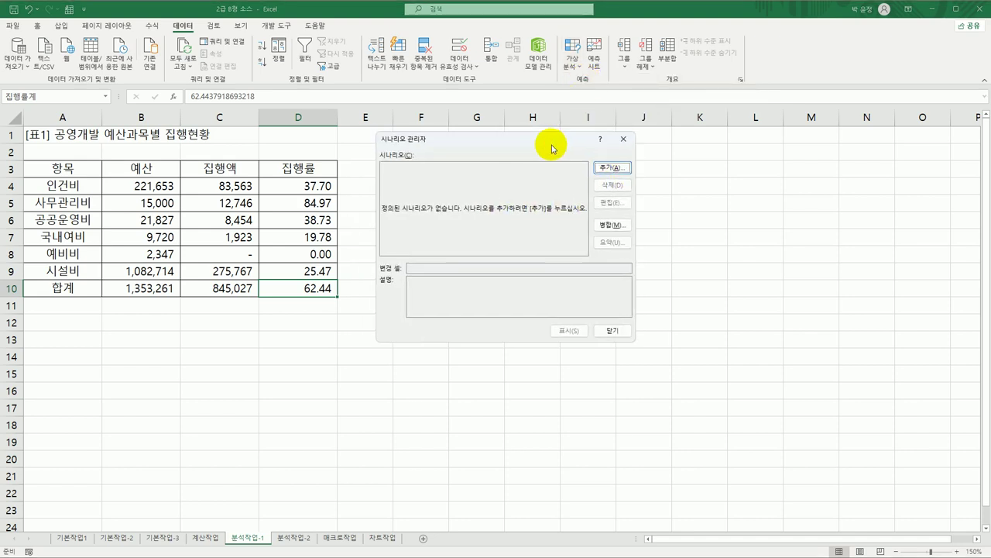
click(612, 167)
drag(525, 244, 322, 198)
key(Delete)
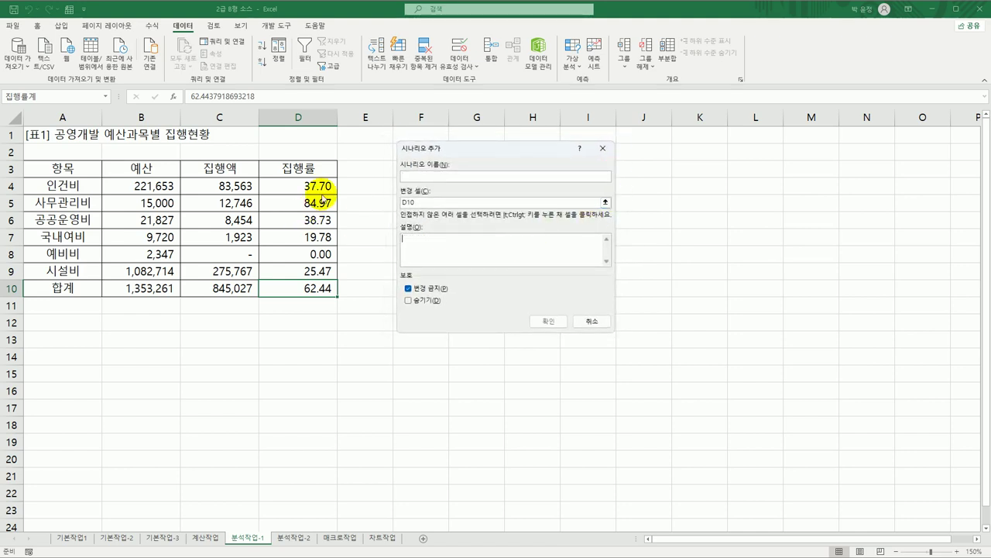
Step: Name the scenario 비율인상, keep D10 as the changing cell, and set 집행률계 to 80
click(424, 178)
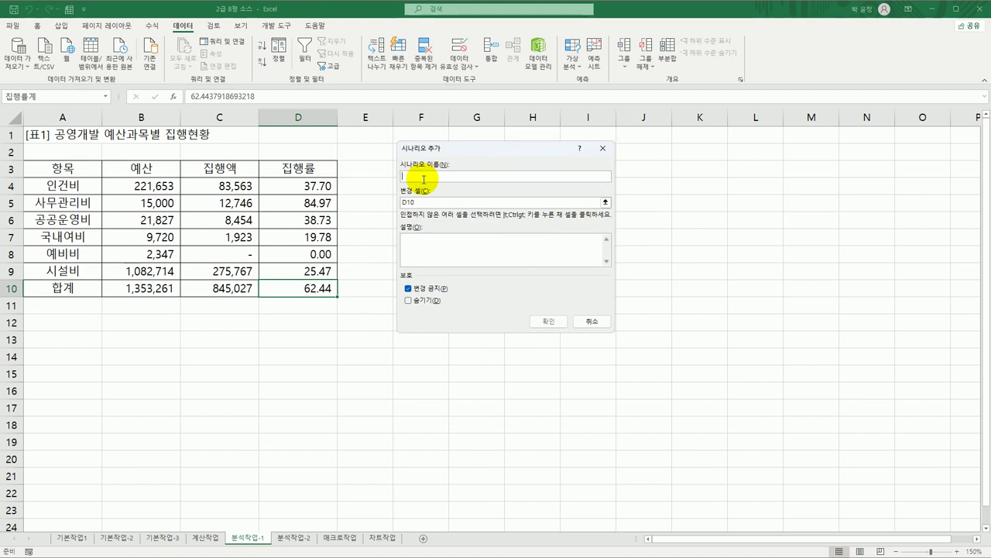
text(비율인상)
key(Tab)
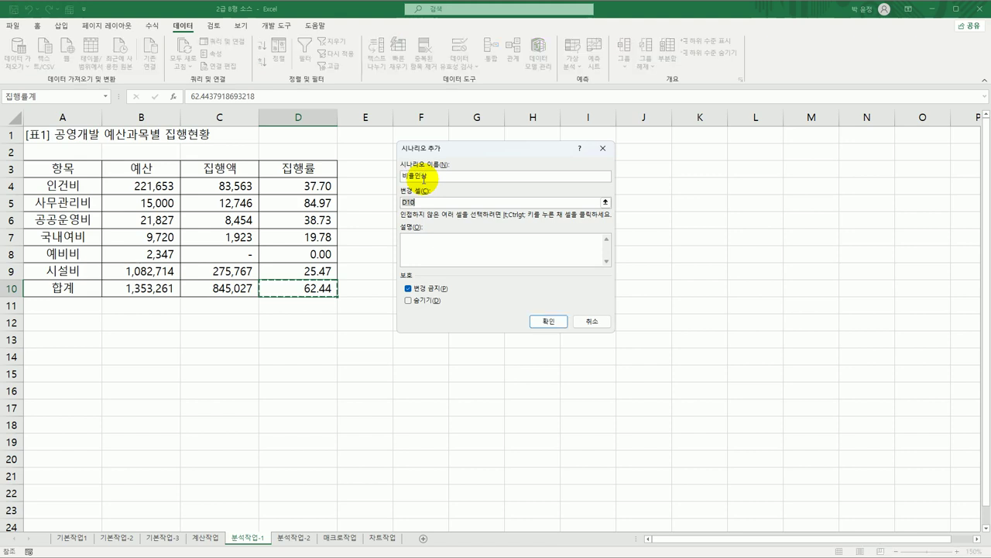
click(548, 321)
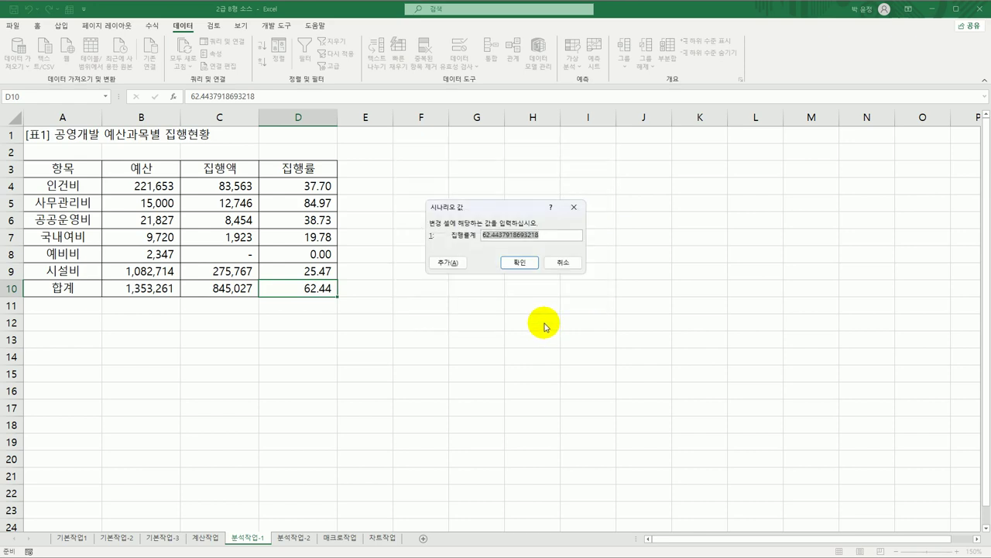
text(80)
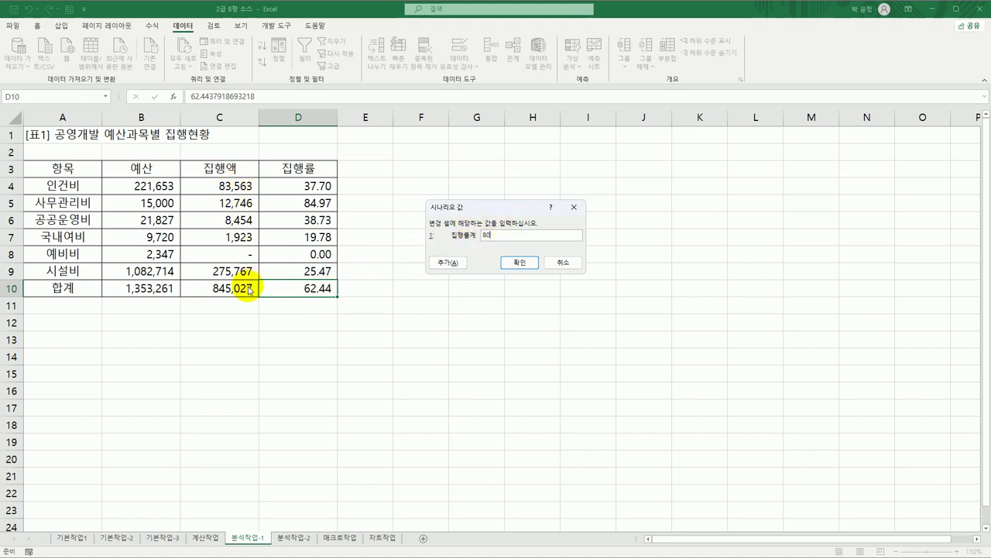
Step: Add a second scenario named 비율인하 for D10 with an empty comment and 집행률계 set to 50
click(443, 262)
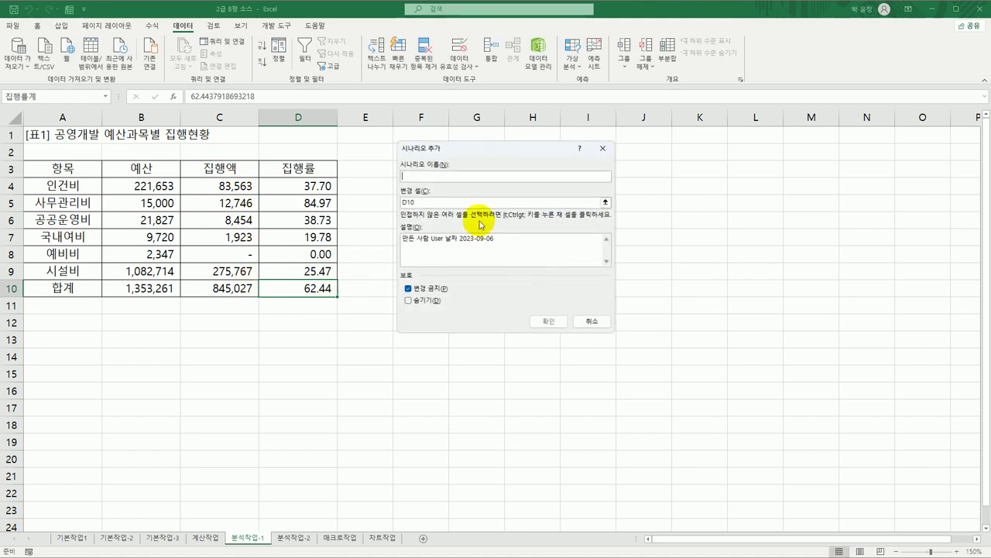
key(Delete)
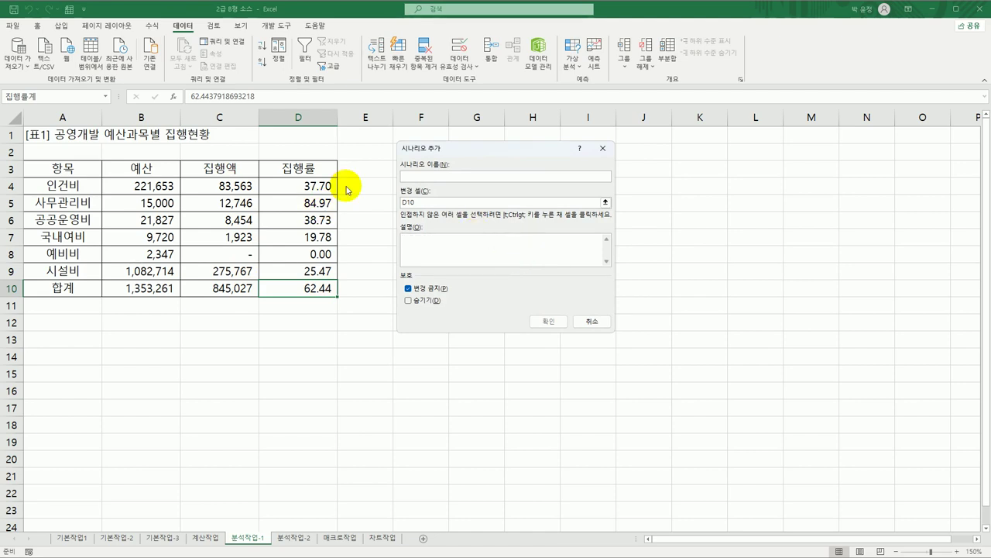
click(426, 177)
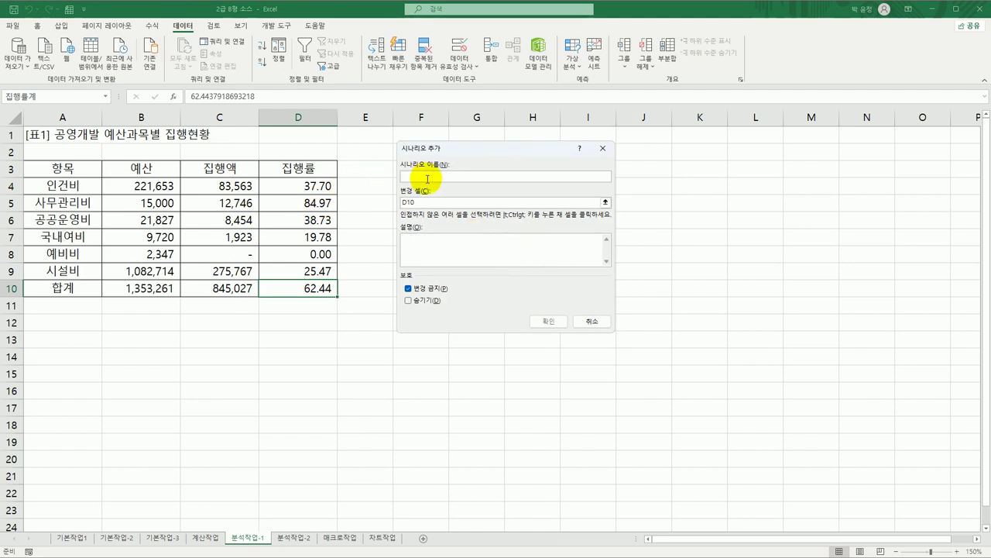
text(ㅈ율인상)
click(548, 321)
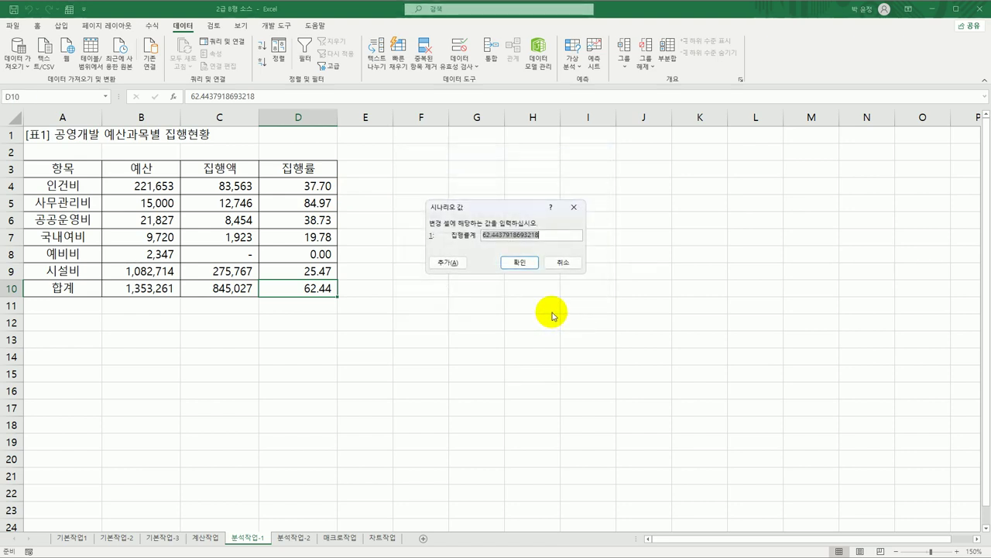
text(50)
click(520, 265)
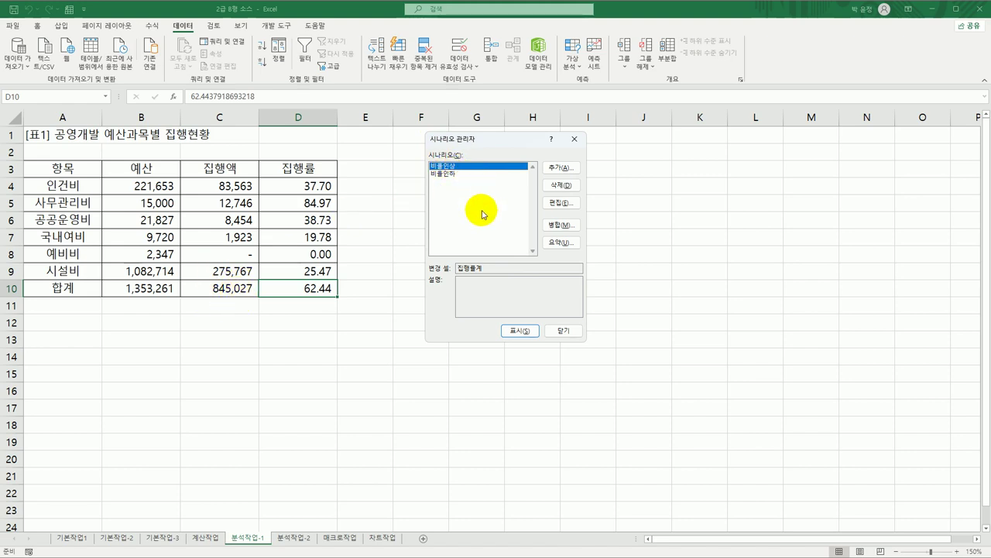
Step: Create a scenario summary report with C10 as the result cell and check its changing-cell and result values
click(564, 243)
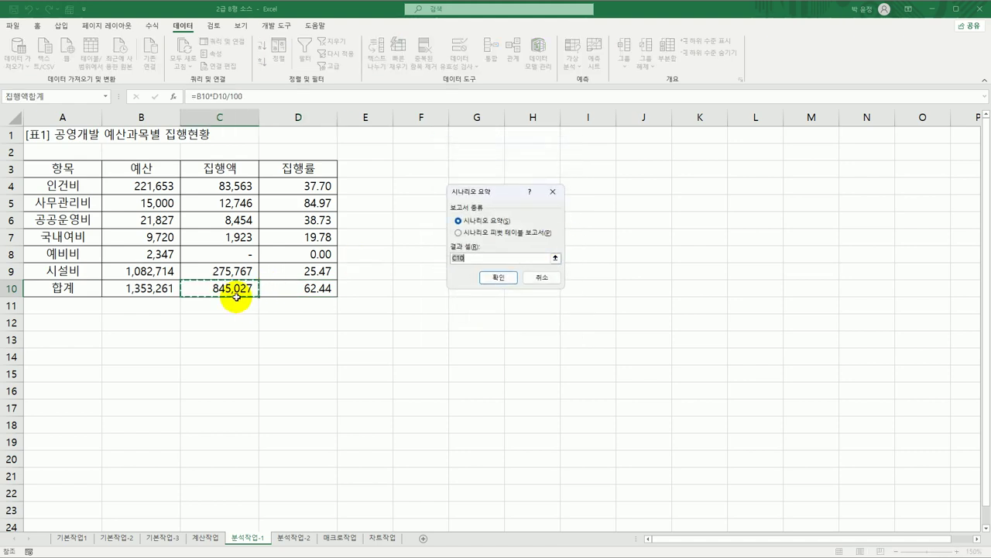
click(500, 277)
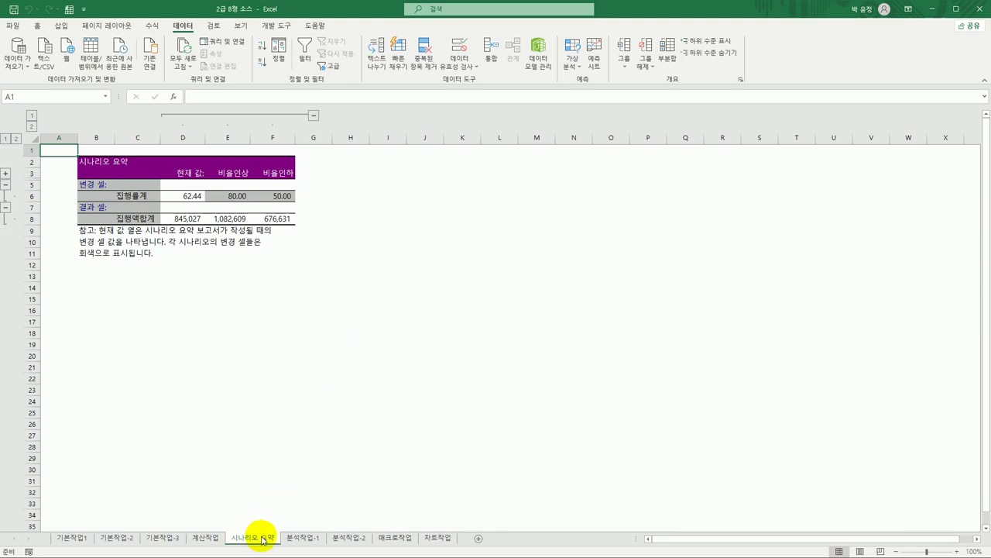
click(194, 196)
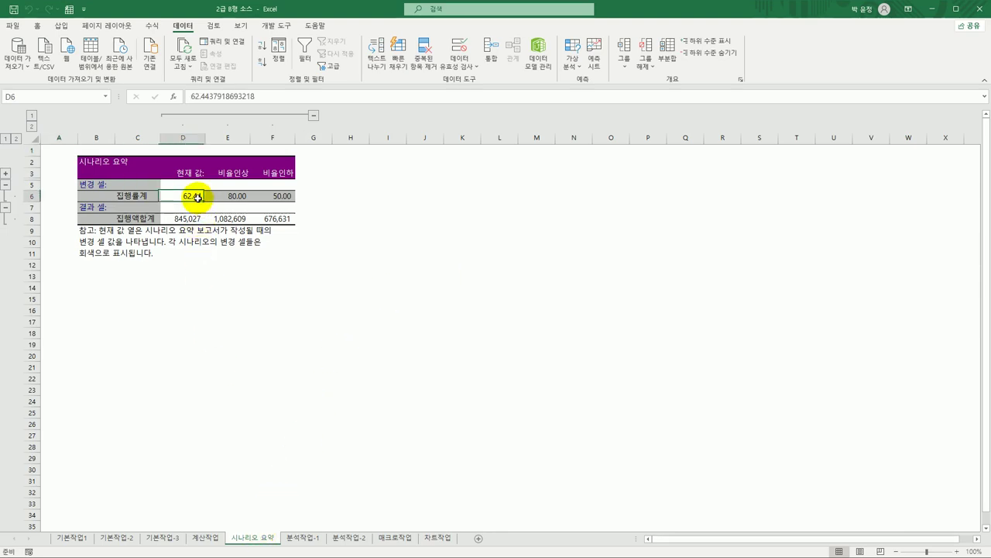
click(240, 199)
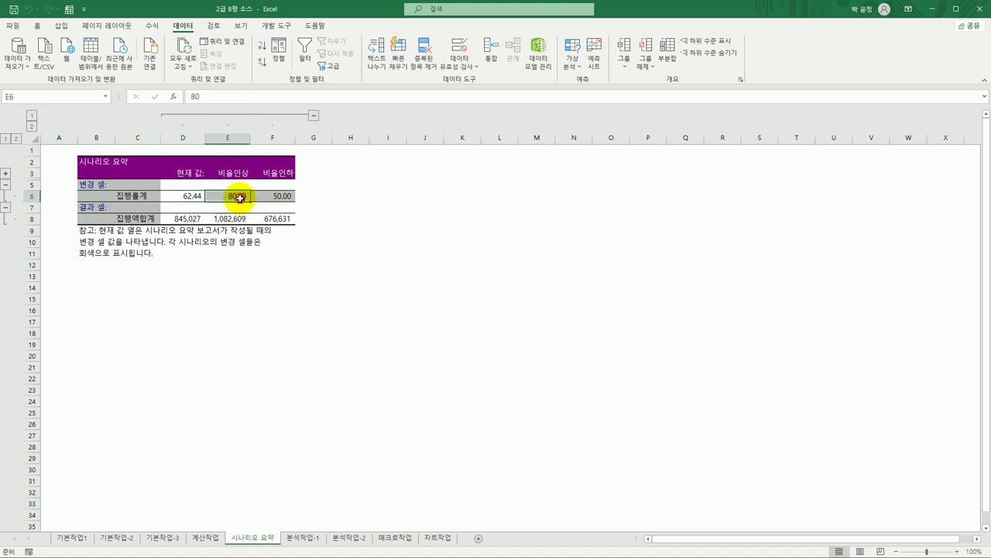
click(283, 195)
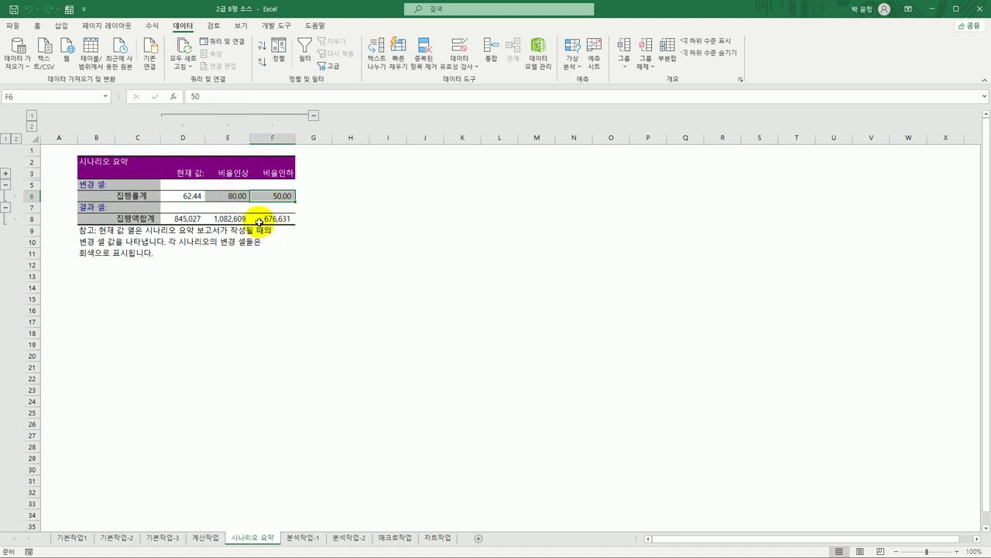
click(276, 219)
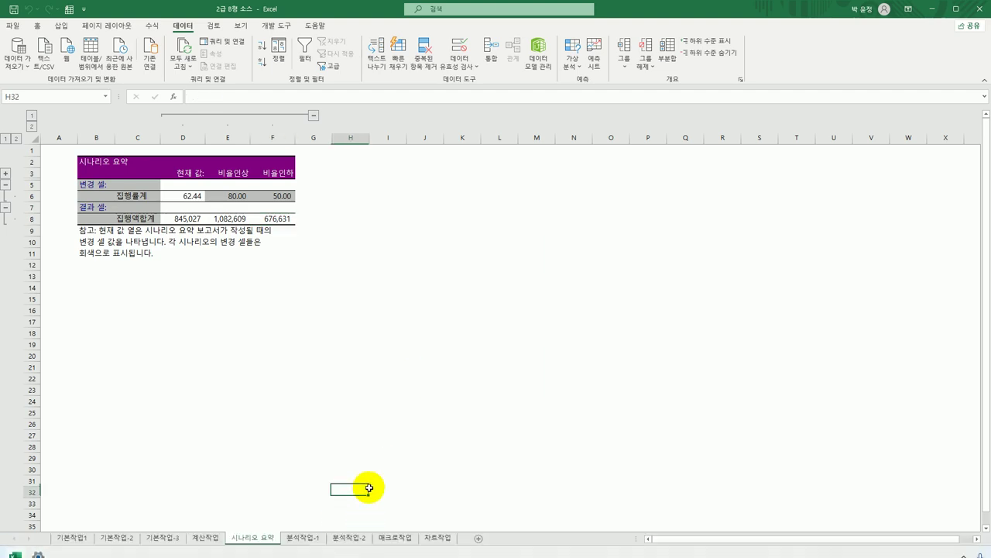
Step: On sheet 분석작업-2, start a custom sort of the 표1 member table with 포지션 as the first sort key
click(351, 537)
scroll(424, 322, up, 1)
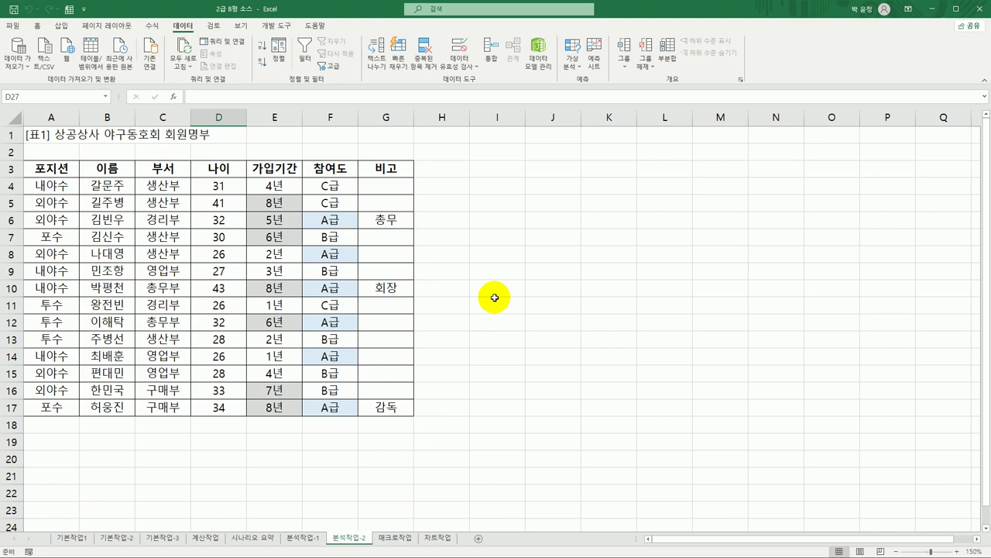
click(56, 166)
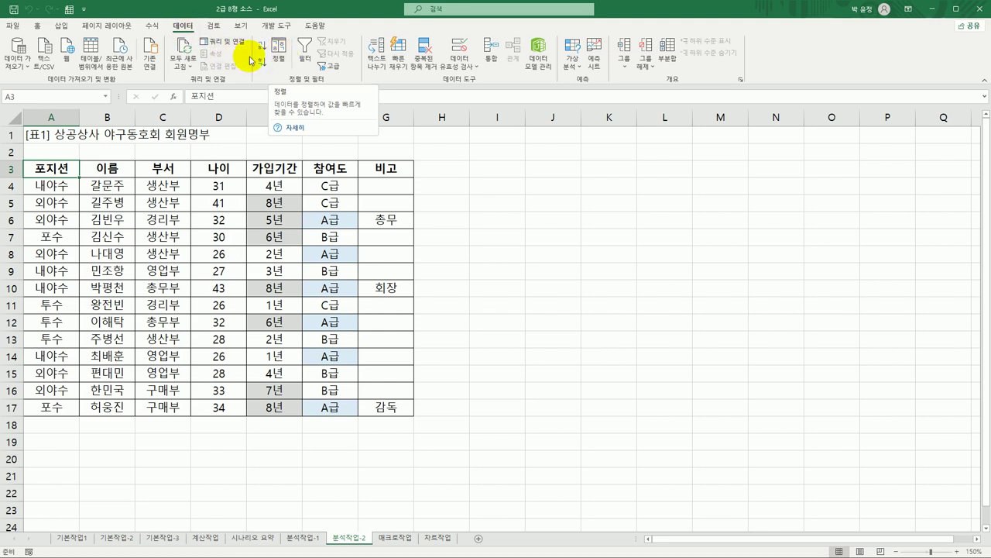
click(281, 56)
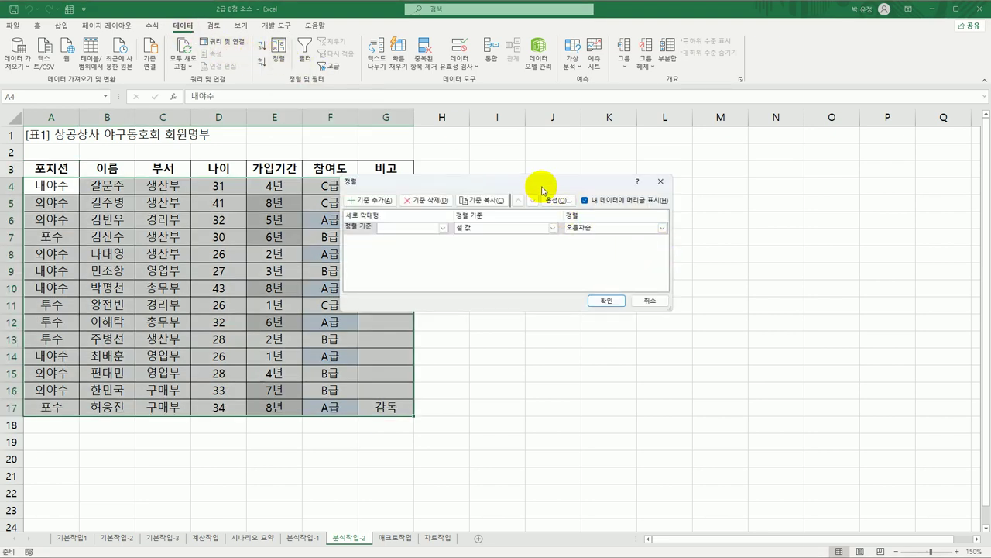
drag(550, 191, 667, 146)
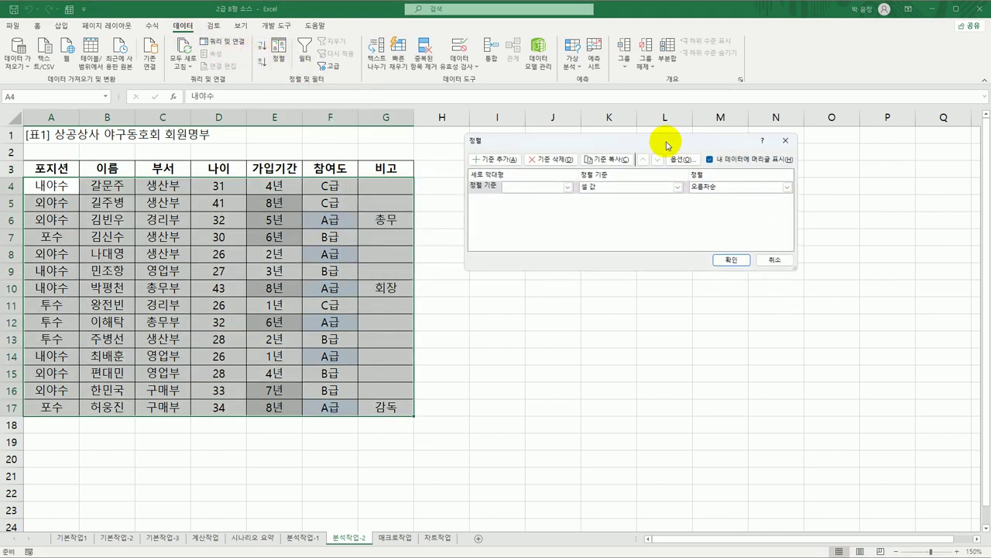
click(568, 187)
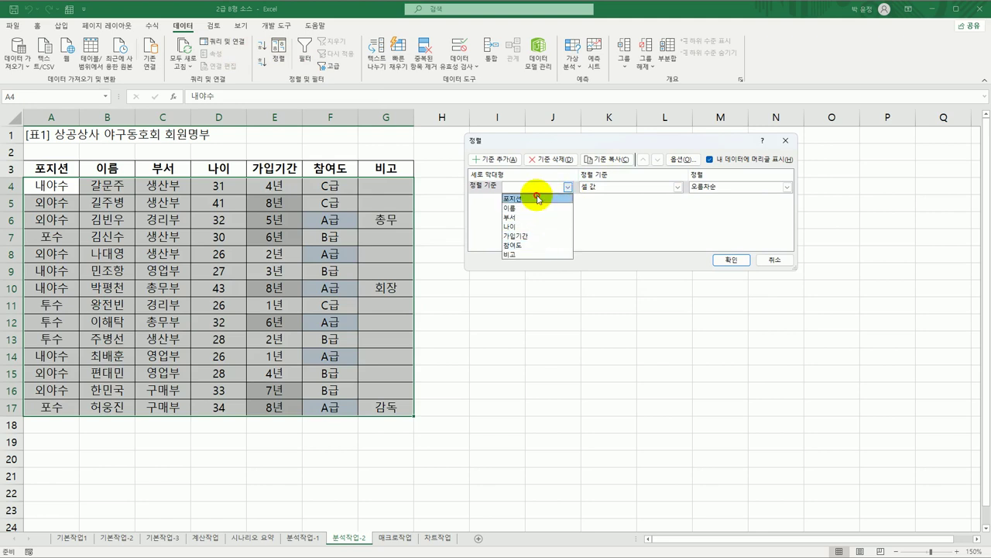
click(552, 198)
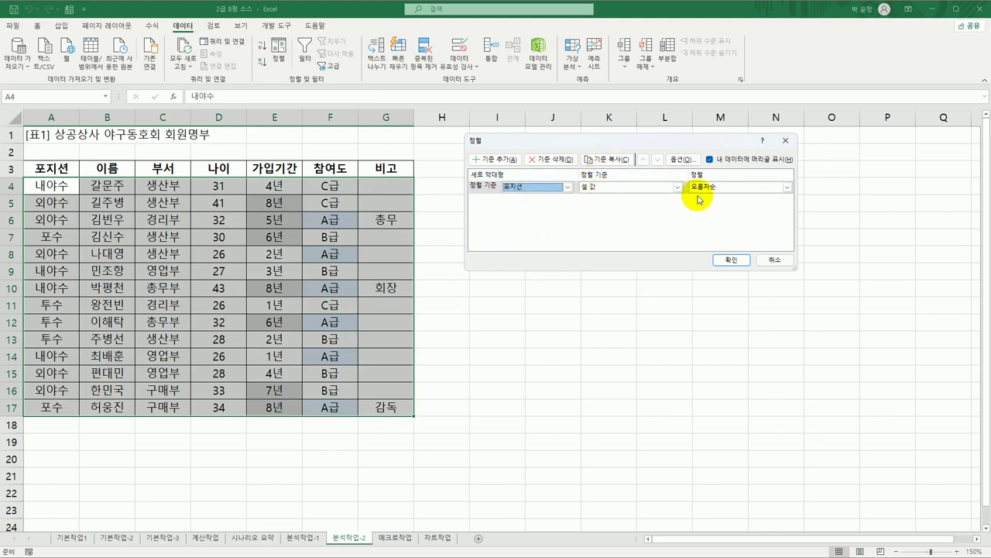
Step: Add the custom list 투수, 포수, 내야수, 외야수 and use it as the sort order for 포지션
click(786, 186)
click(748, 217)
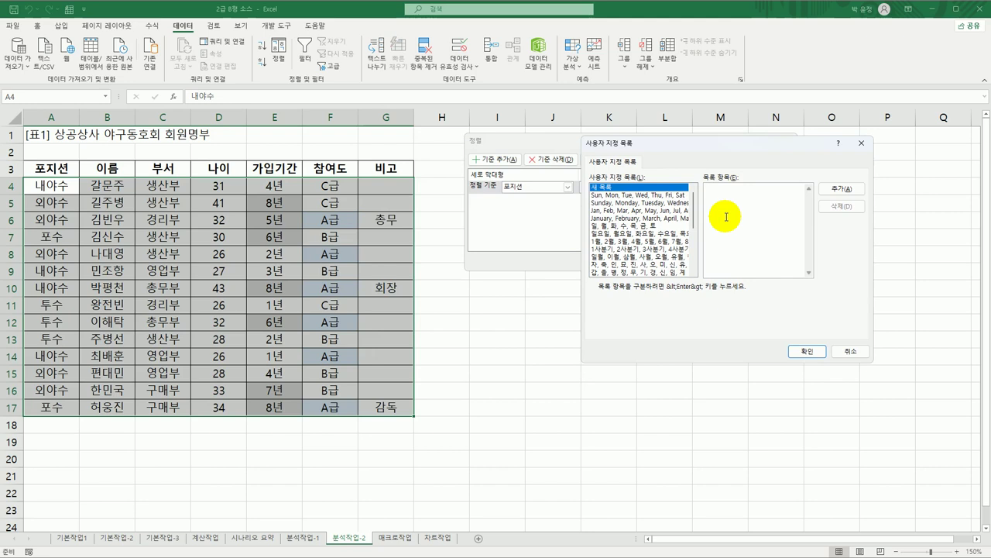
text(투수 )
text(포수)
key(Return)
text(내야수)
key(Return)
text(외야수)
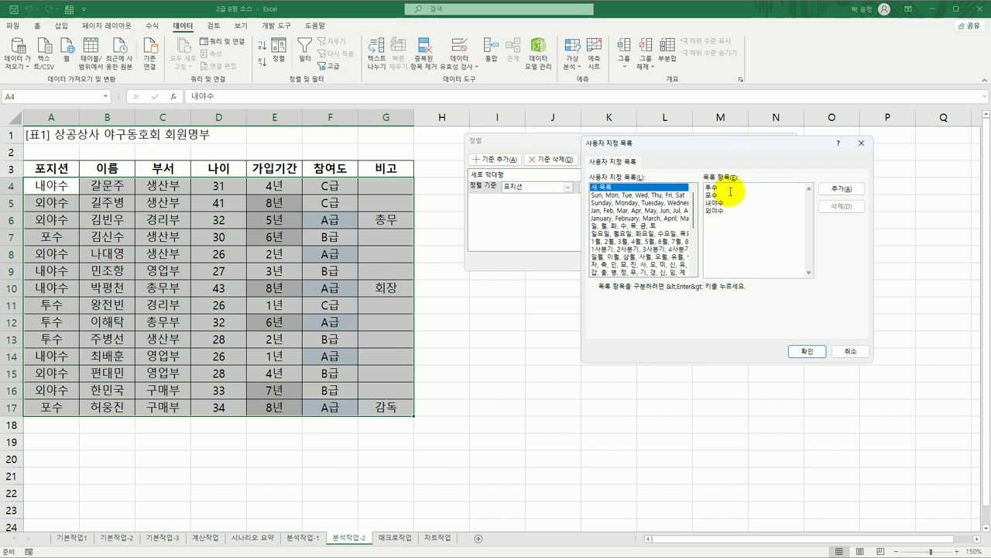
click(842, 189)
drag(693, 214, 692, 261)
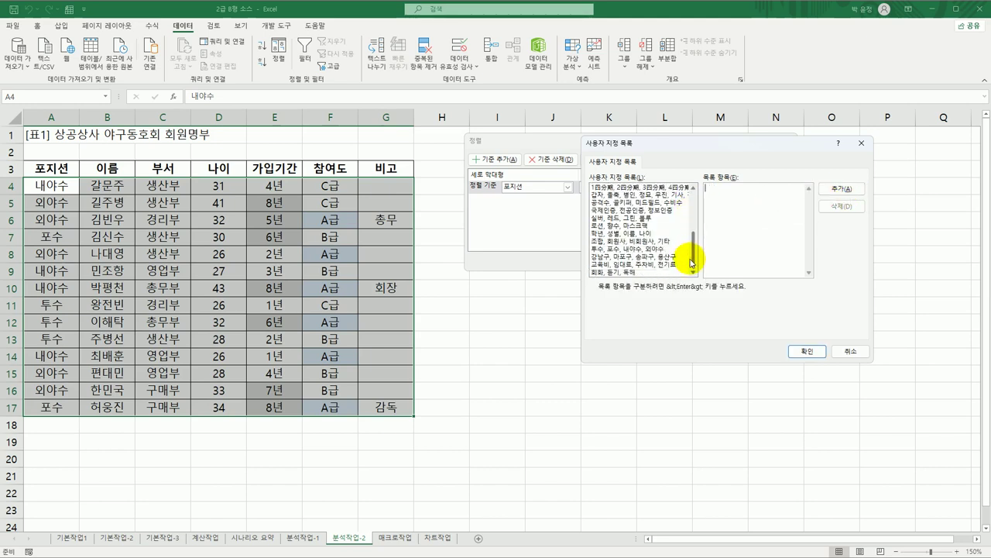
click(642, 249)
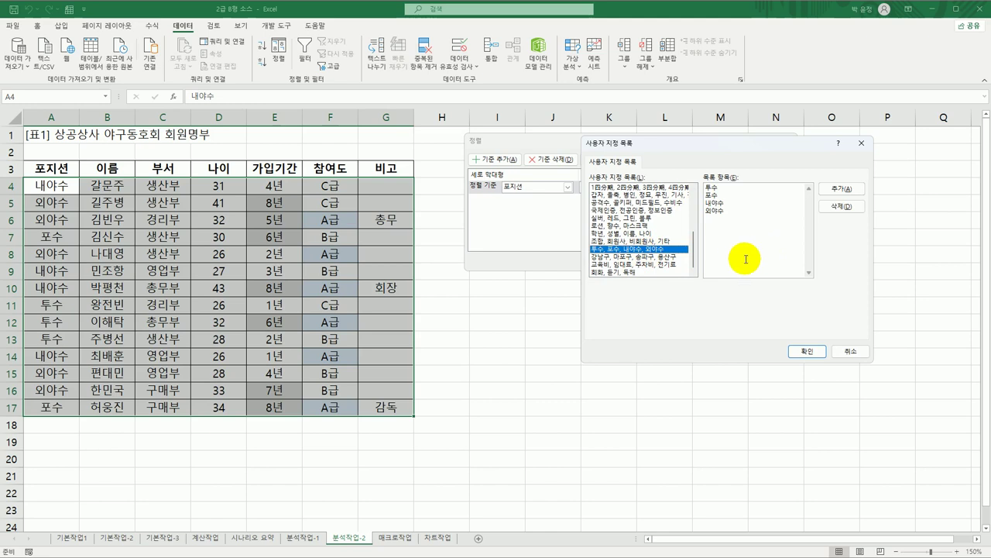
click(802, 350)
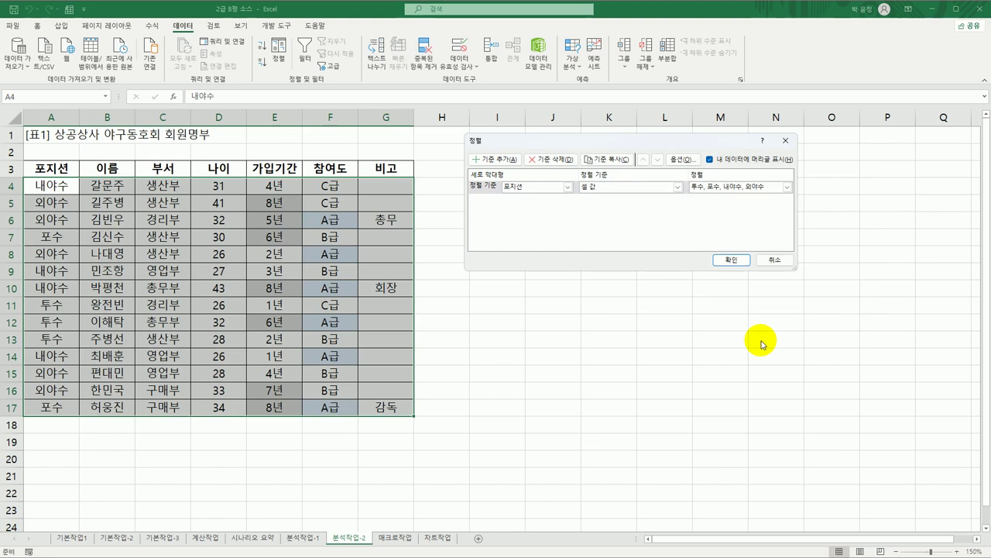
Step: Add 가입기간 as a second sort key by cell color, placing RGB(219, 219, 219) on top, and apply the sort
click(500, 158)
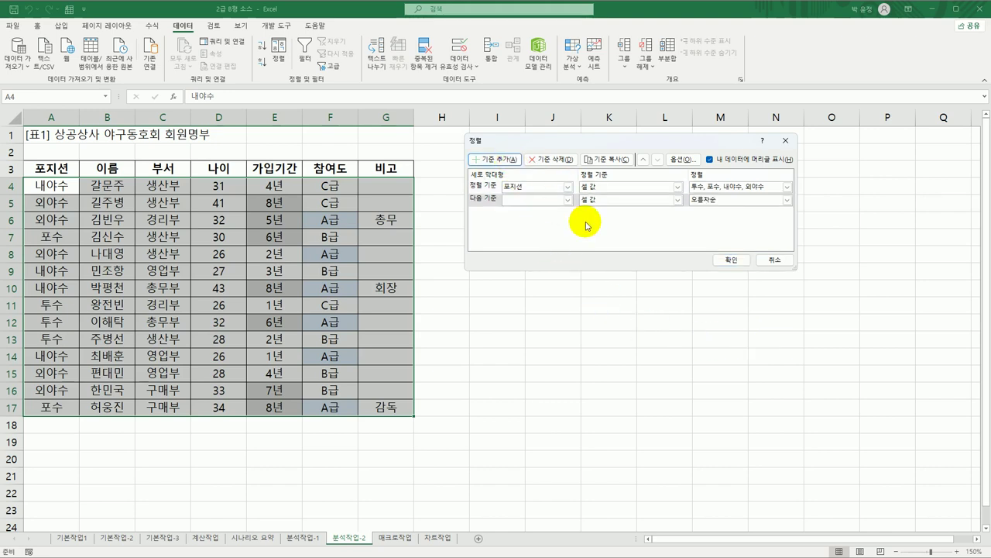
click(568, 199)
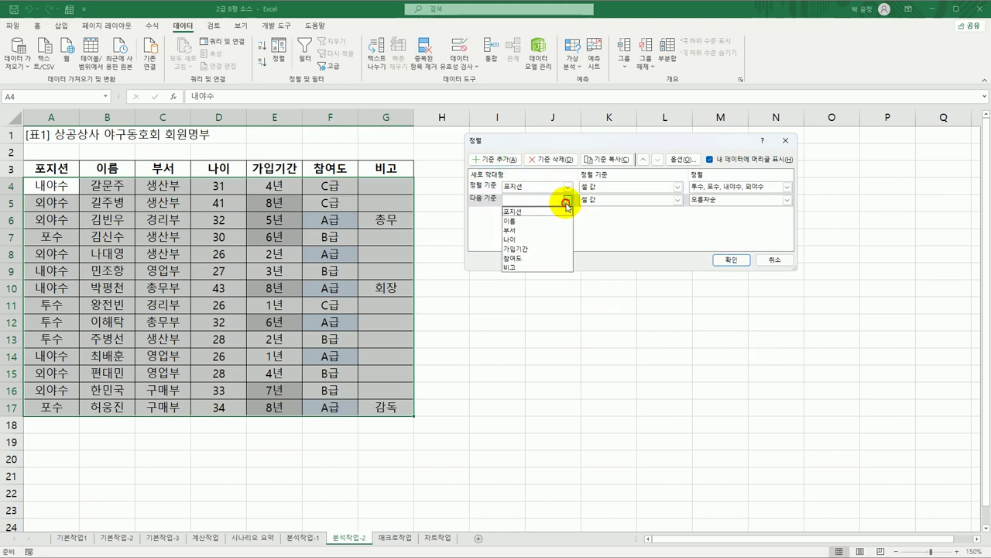
click(552, 253)
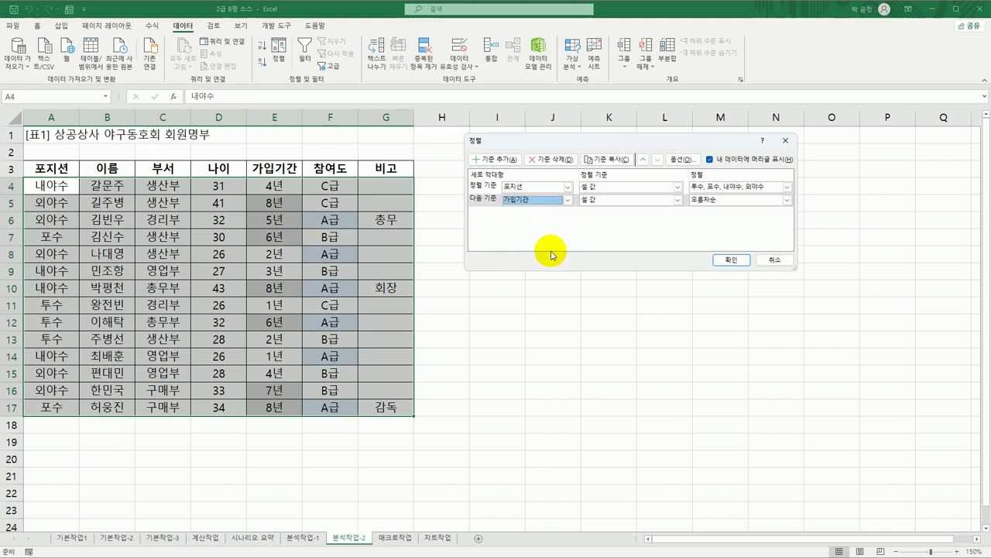
click(646, 199)
click(642, 222)
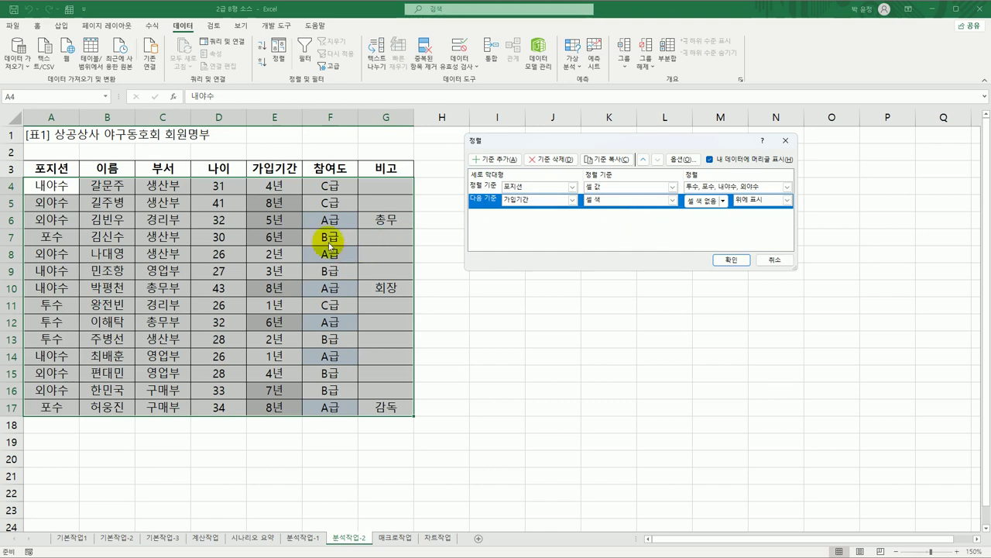
click(722, 199)
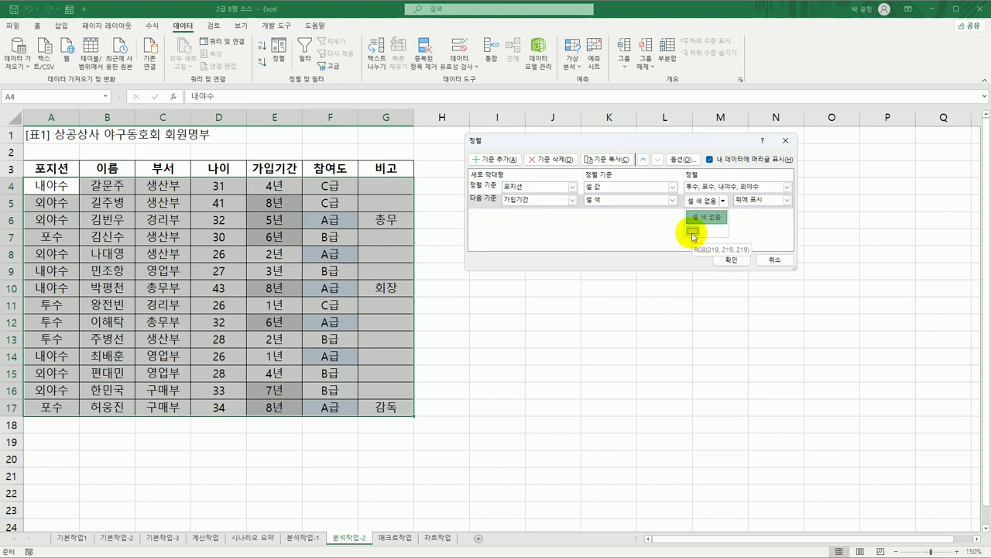
click(693, 233)
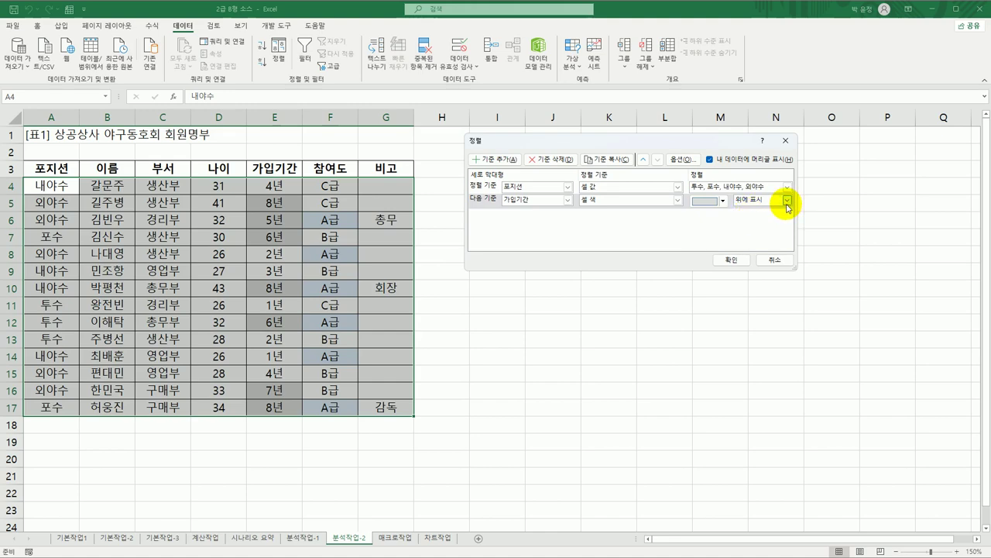
click(731, 260)
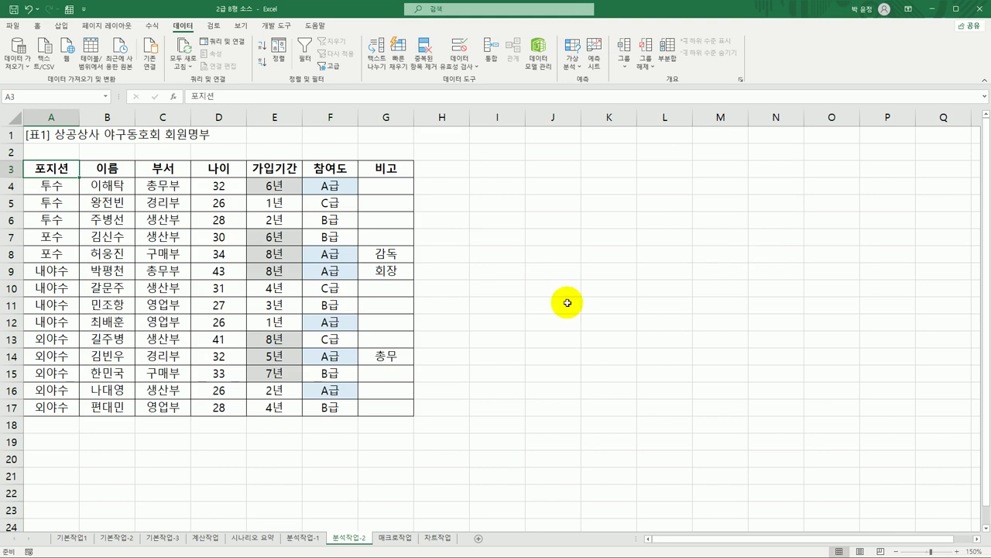
Step: Check the sorted order of the 포지션 column and the colored 가입기간 cell in row 4
drag(43, 185, 67, 253)
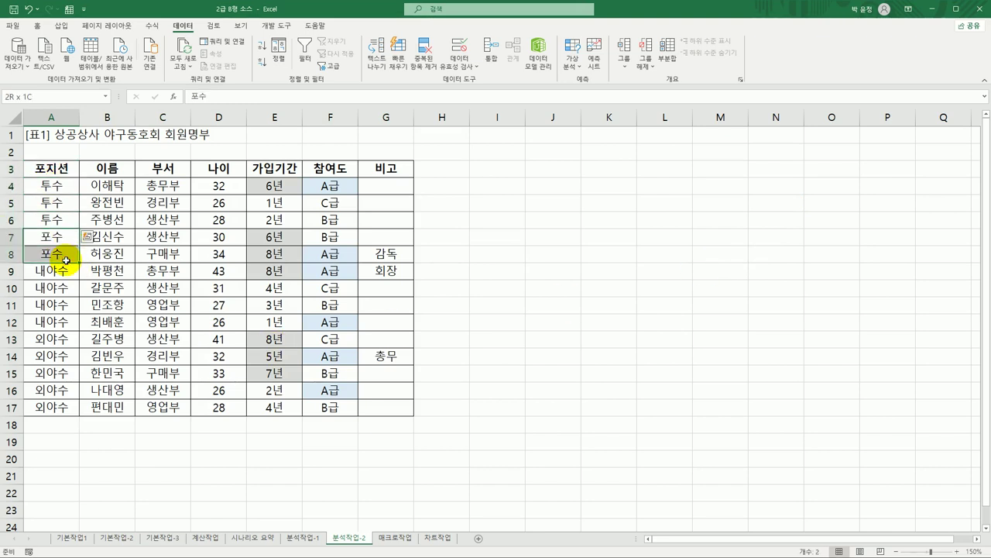
click(71, 191)
click(285, 189)
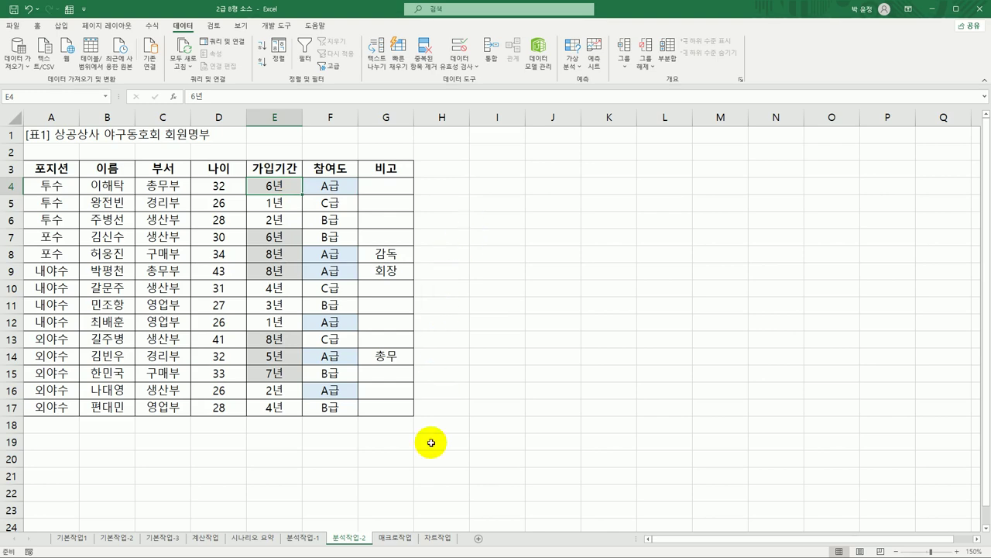
Step: On sheet 매크로작업, draw a form control button over cells C17:D19 below the table
click(400, 536)
scroll(557, 313, up, 1)
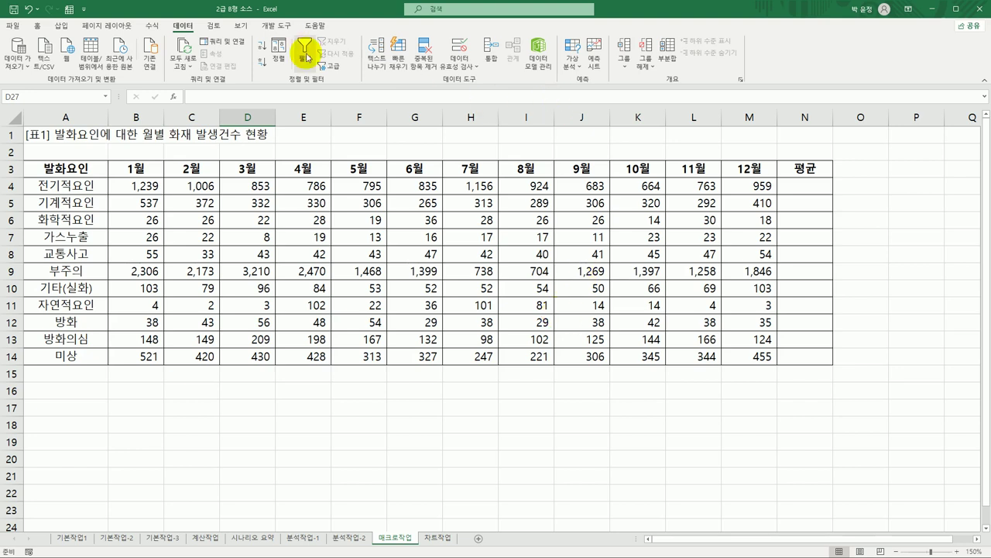
click(275, 25)
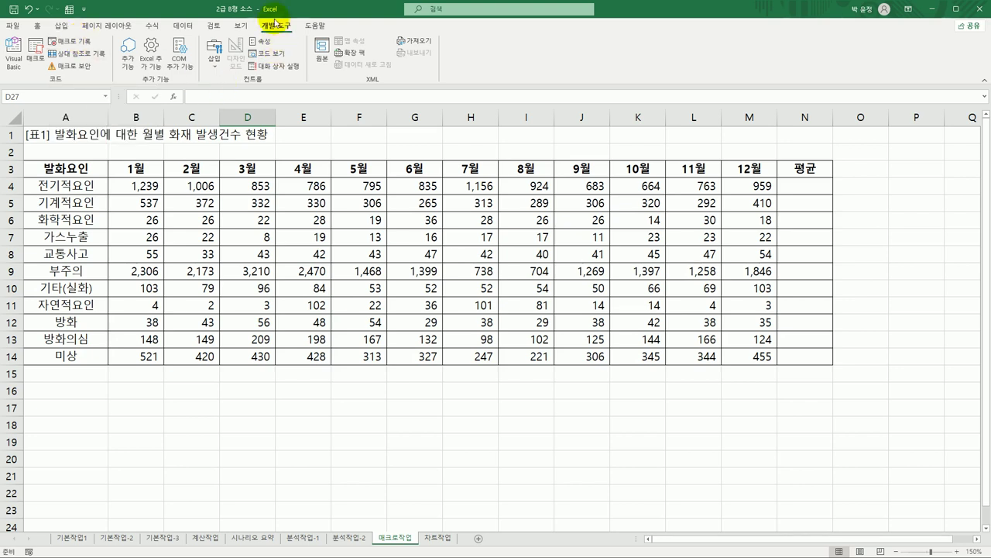
click(214, 56)
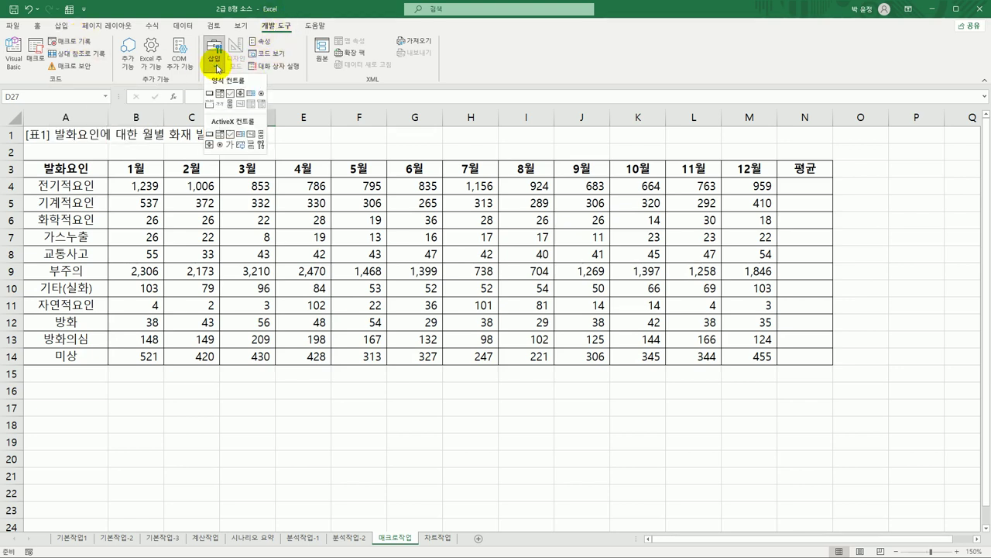
click(209, 94)
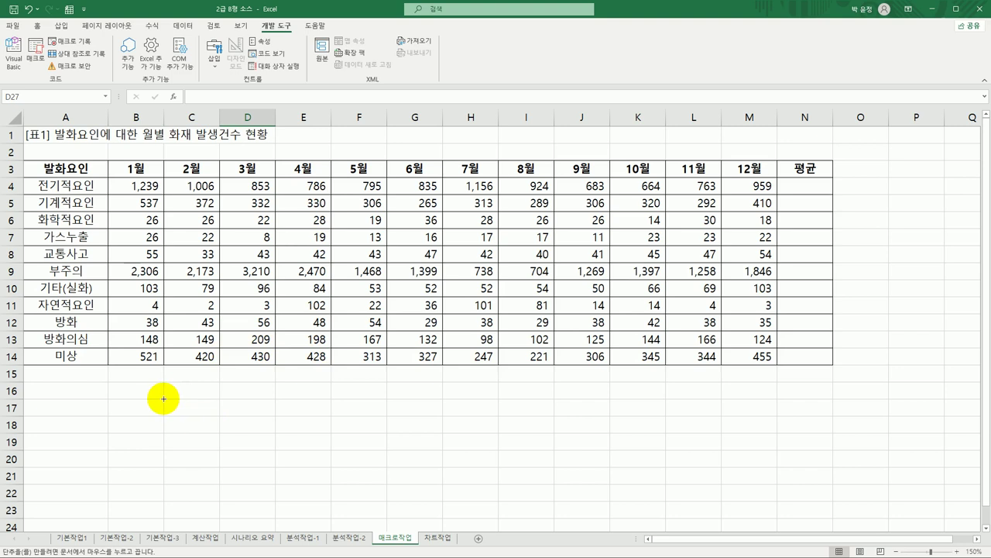
mouse_move(164, 399)
mouse_down()
mouse_move(230, 406)
mouse_move(253, 418)
mouse_move(254, 443)
mouse_up()
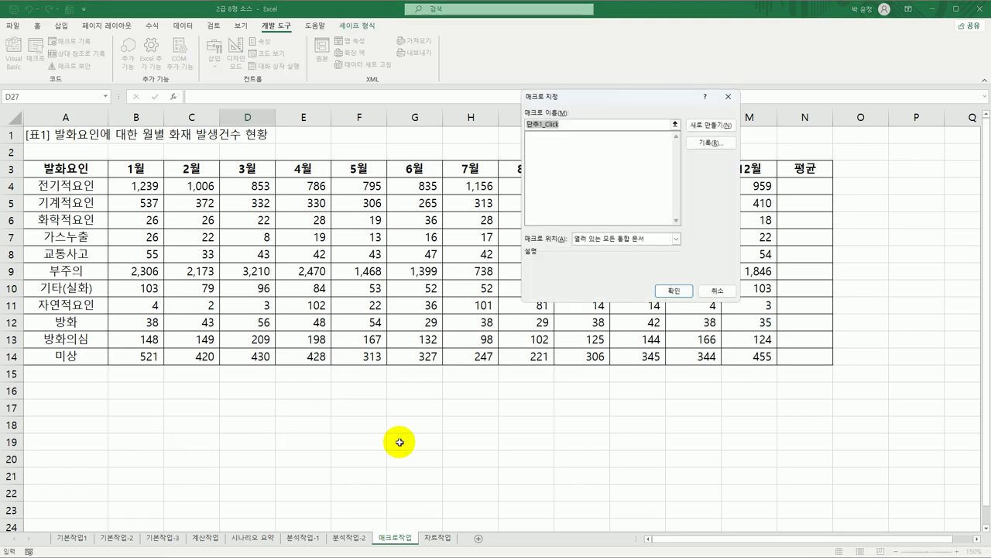
Step: Name the button's macro 평균 and start recording it in the current workbook
drag(634, 91, 674, 173)
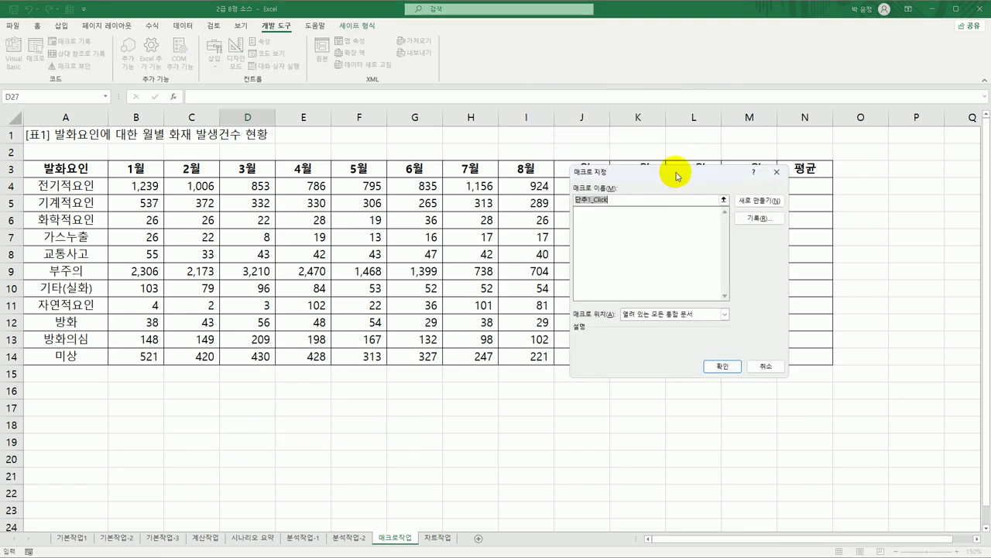
text(평균)
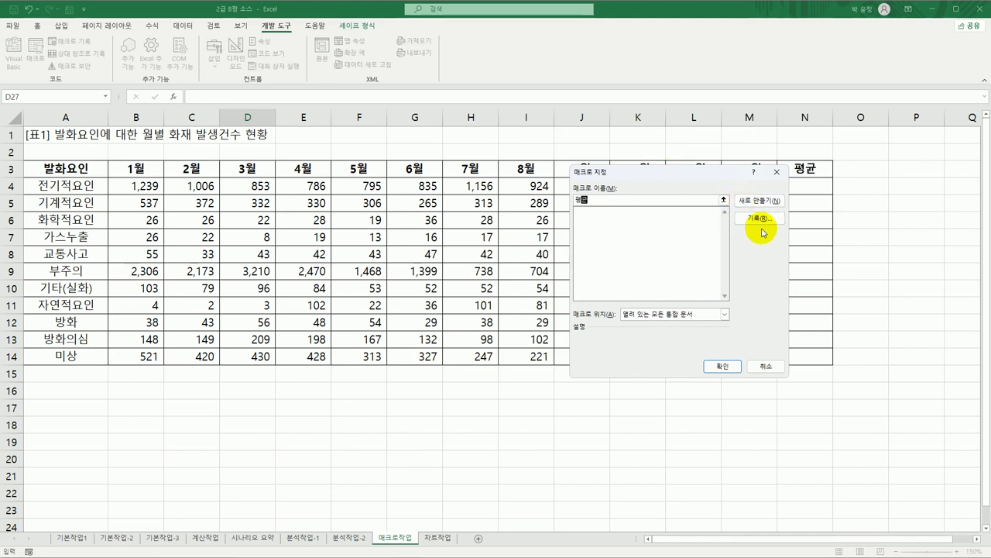
click(759, 218)
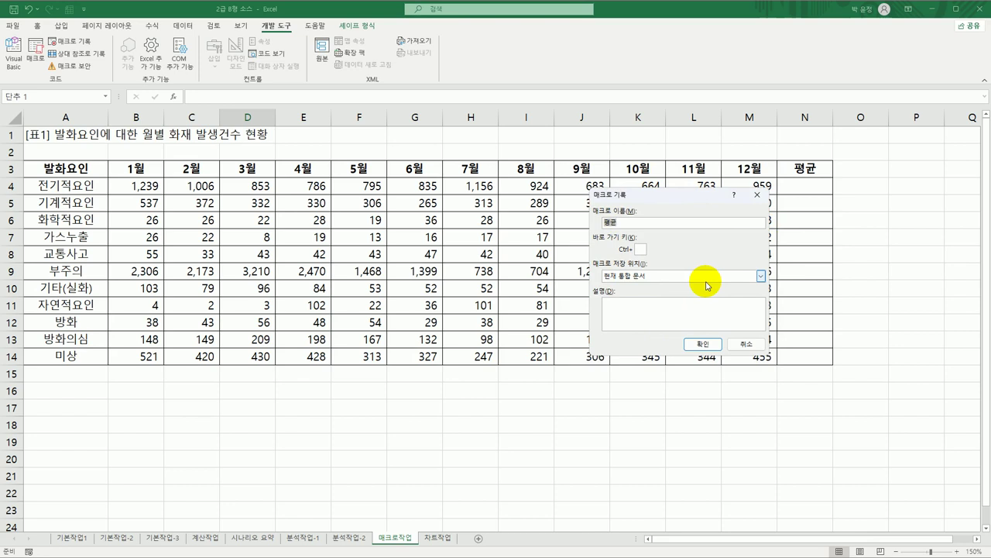
click(702, 344)
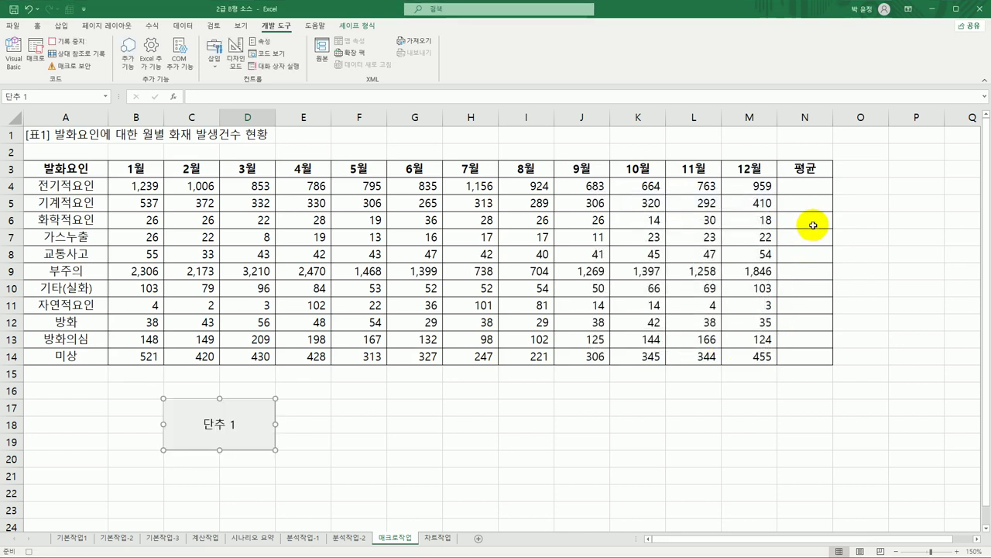
Step: Enter the formula =AVERAGE(B4:M4) in cell N4 of the 평균 column
click(817, 188)
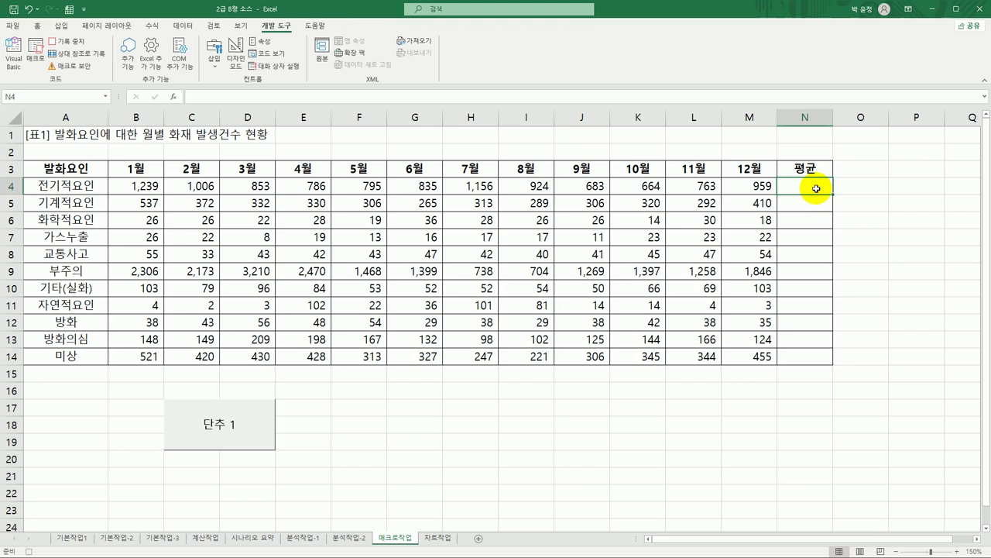
text(=av)
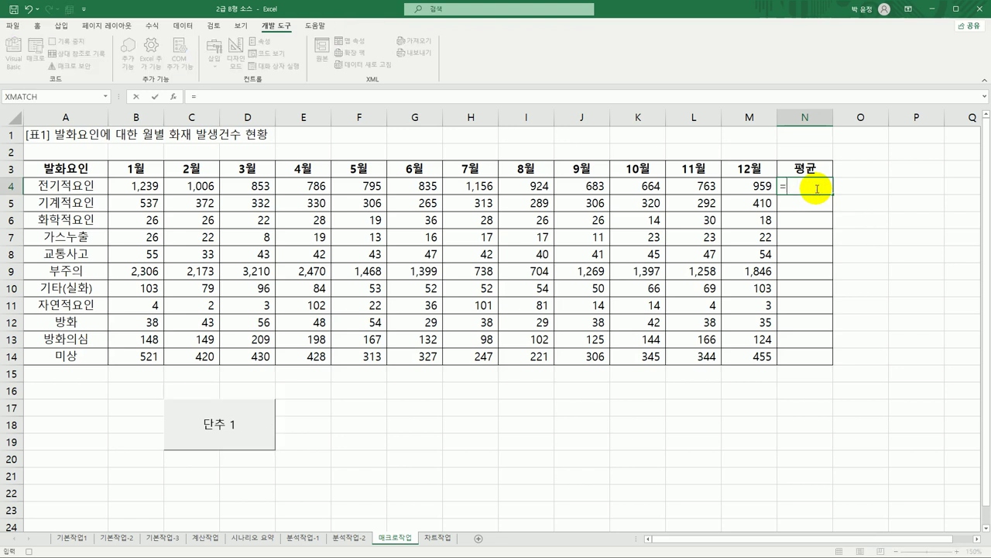
double_click(815, 214)
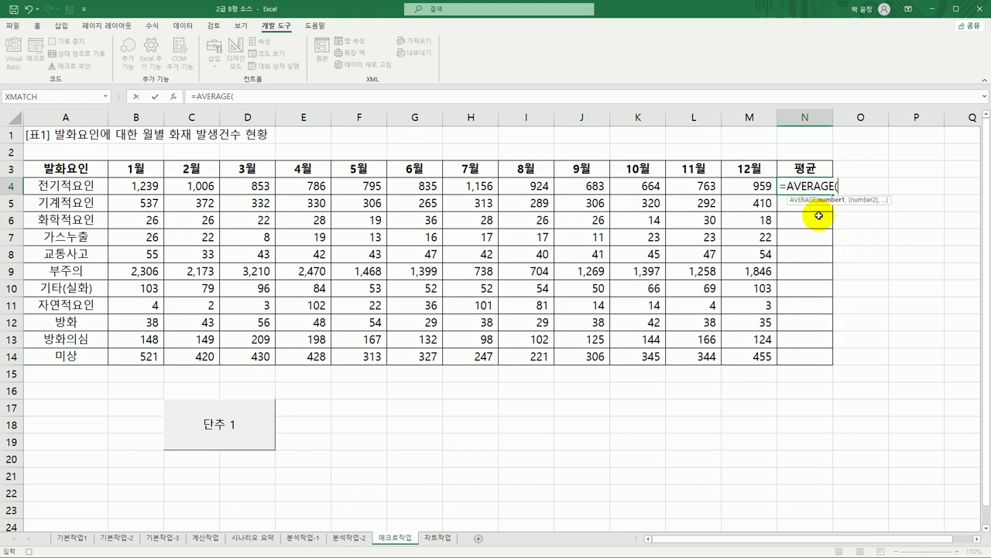
drag(114, 186, 759, 189)
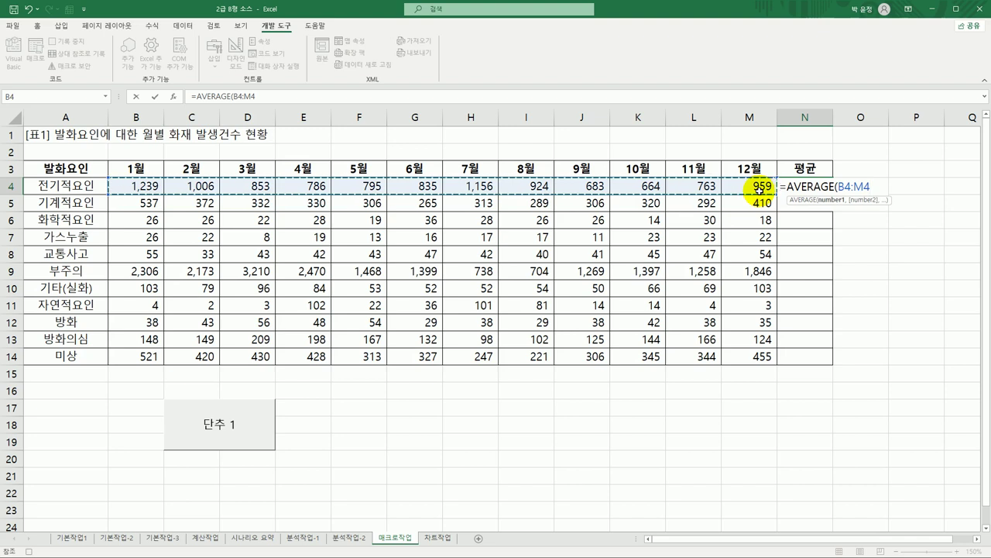
text())
key(Return)
Step: Fill the average formula in N4 down to N14 and stop recording the macro
click(810, 186)
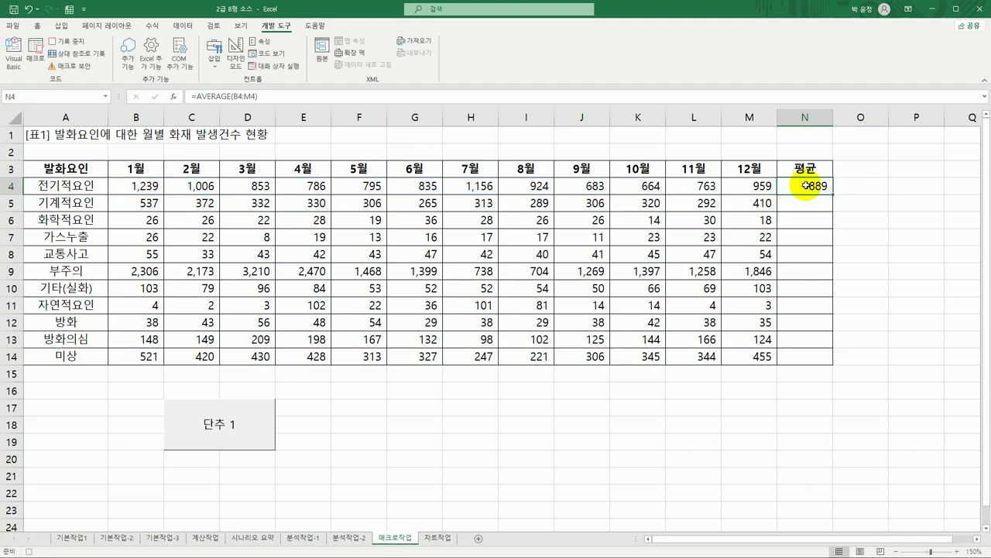
drag(832, 194, 826, 364)
click(823, 358)
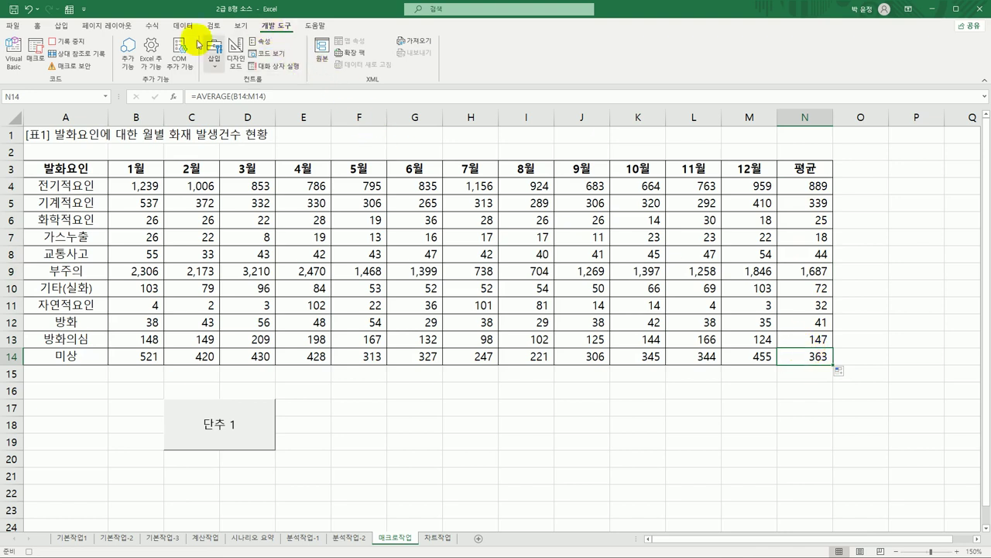
click(86, 42)
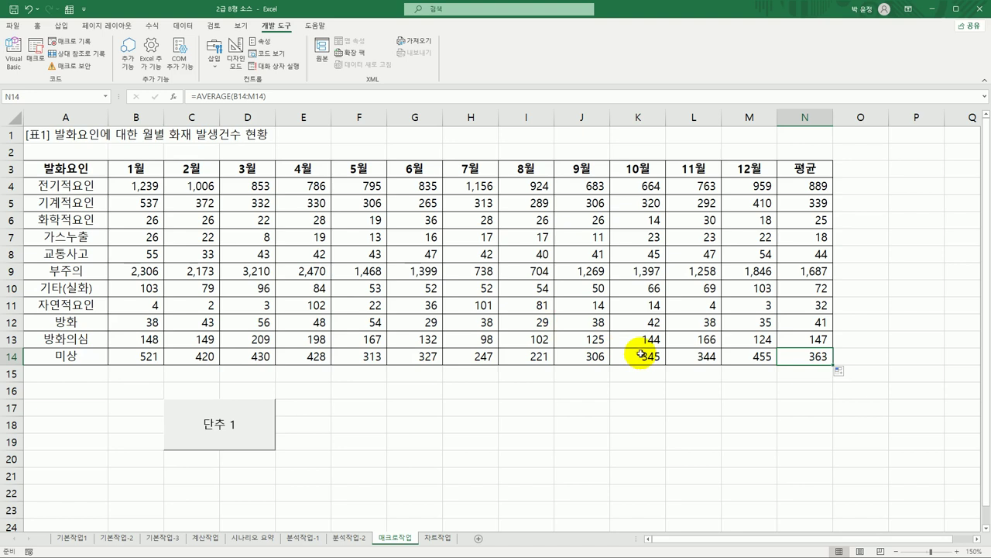
Step: Change the form control button's label to 평균
right_click(235, 421)
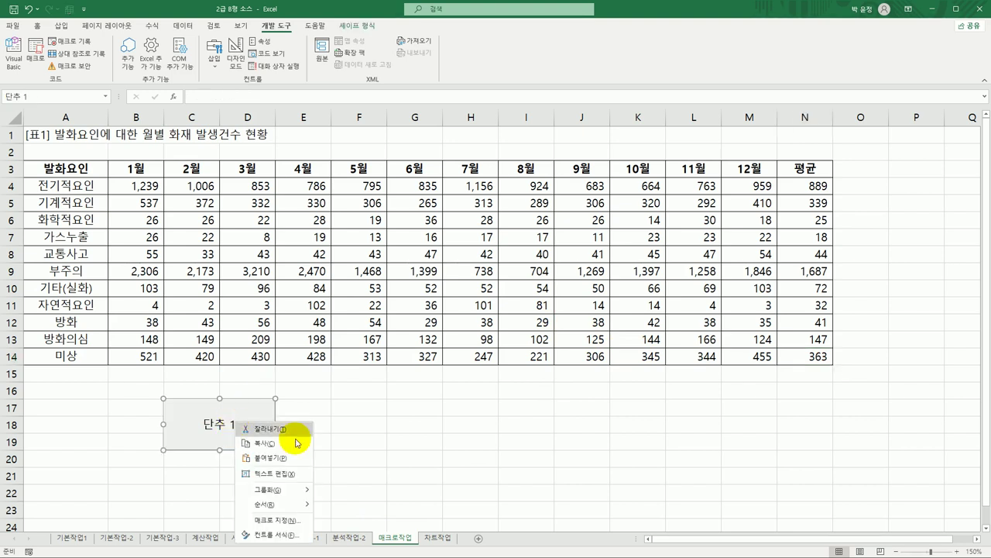
click(299, 472)
key(ctrl+a)
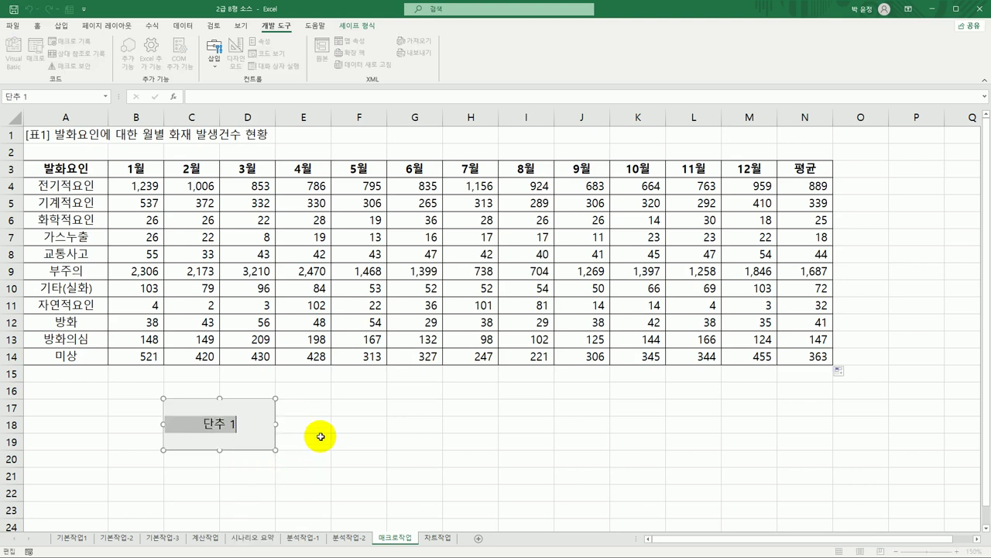
text(vud)
key(BackSpace)
key(BackSpace)
key(BackSpace)
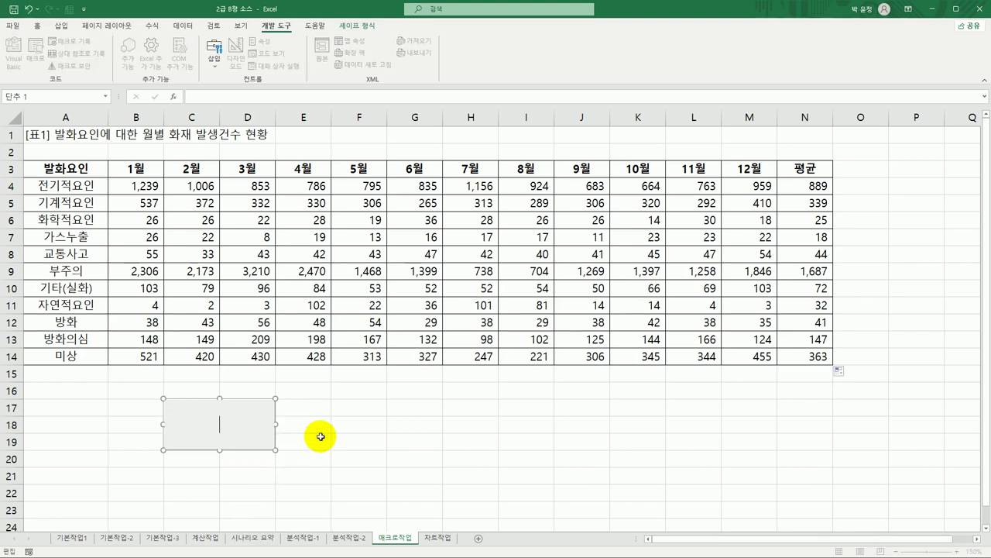
key(Hangul)
text(펴ㅇ균)
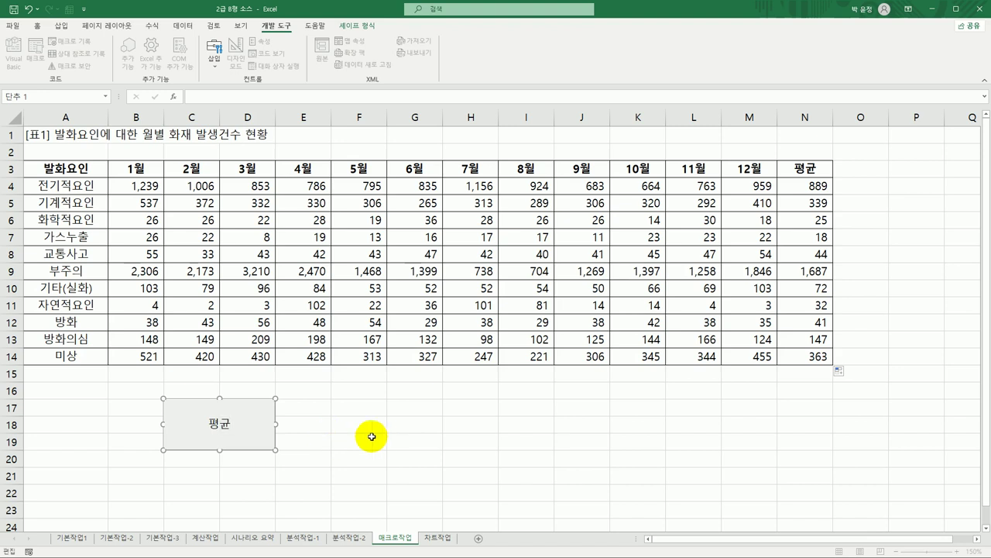
click(381, 438)
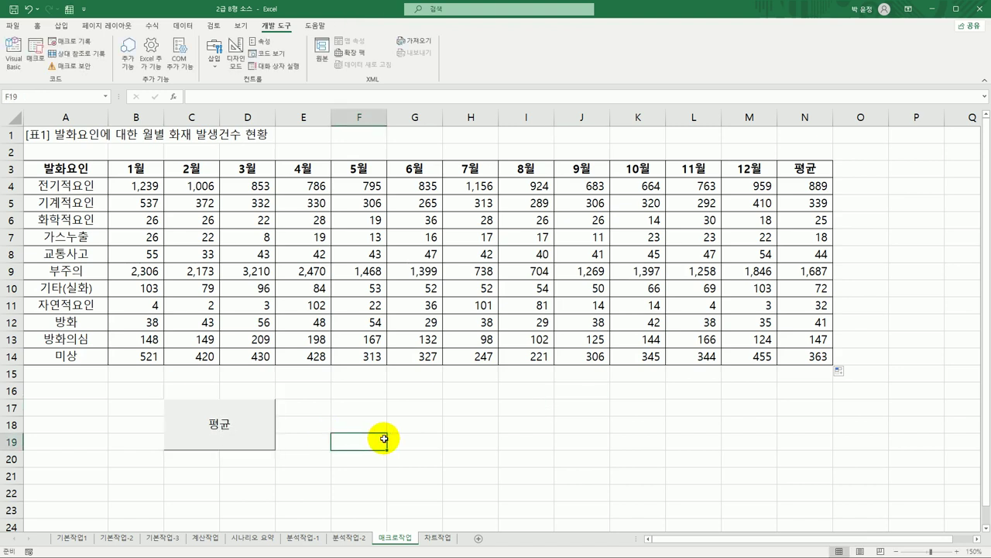
Step: Insert a bevel (빗면) basic shape over cells F17:G19 and label it 서식
click(61, 26)
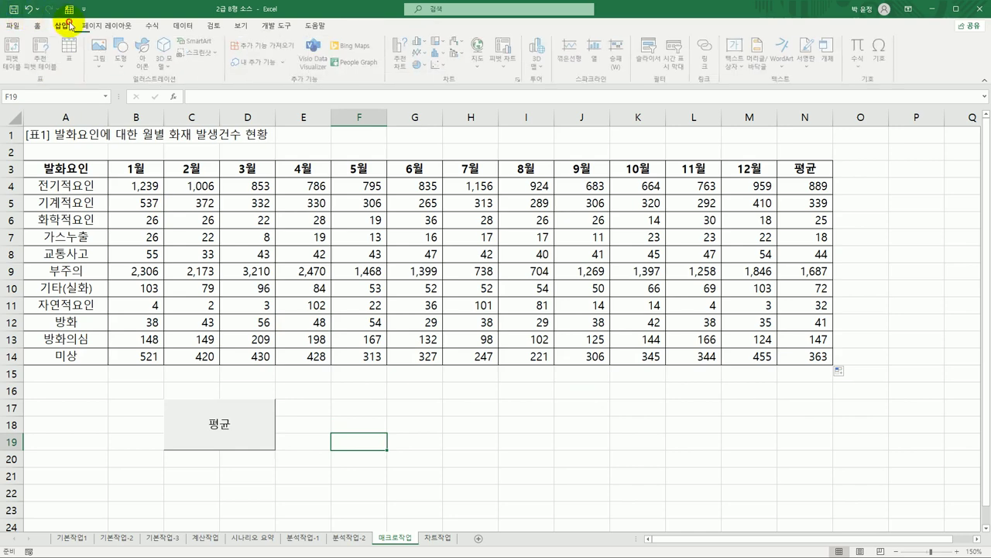
click(124, 54)
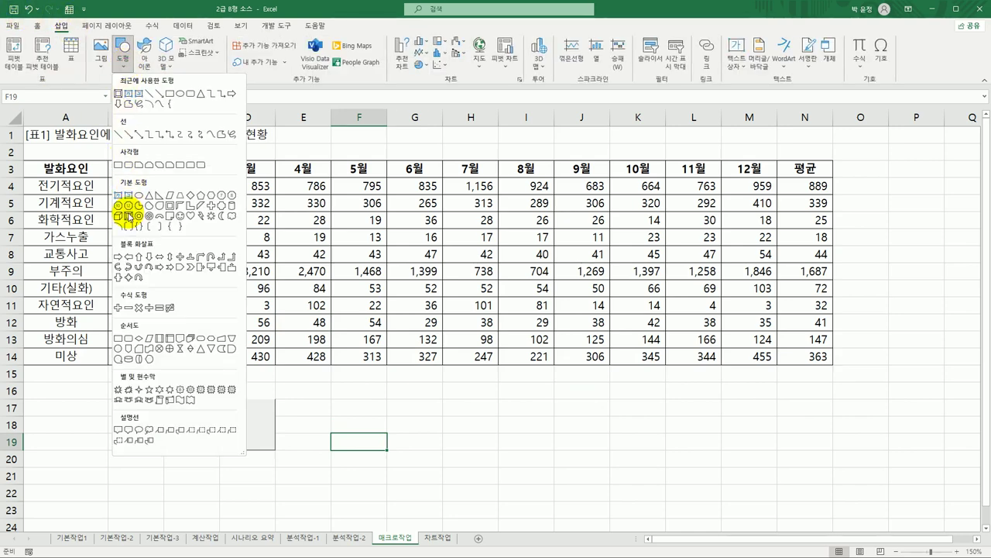
click(127, 215)
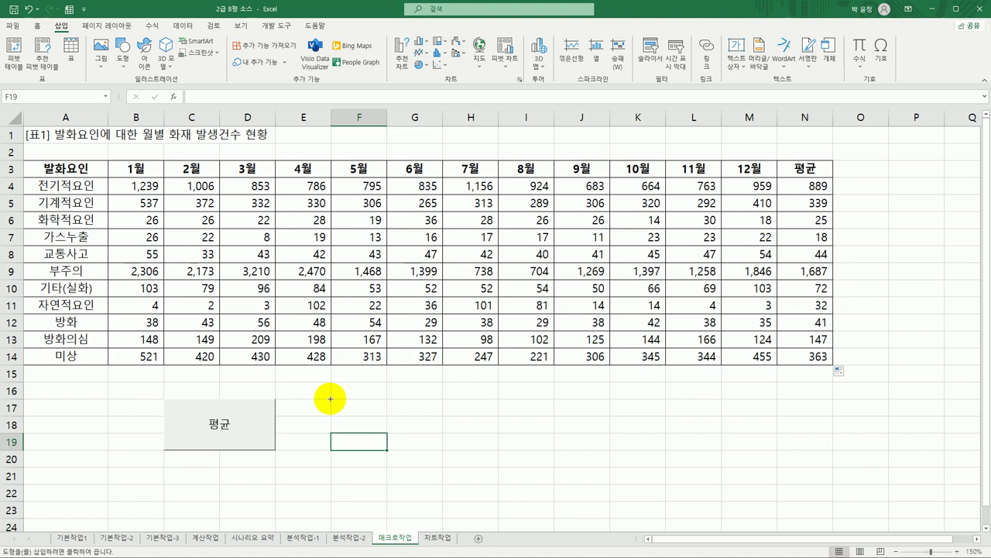
drag(331, 399, 420, 446)
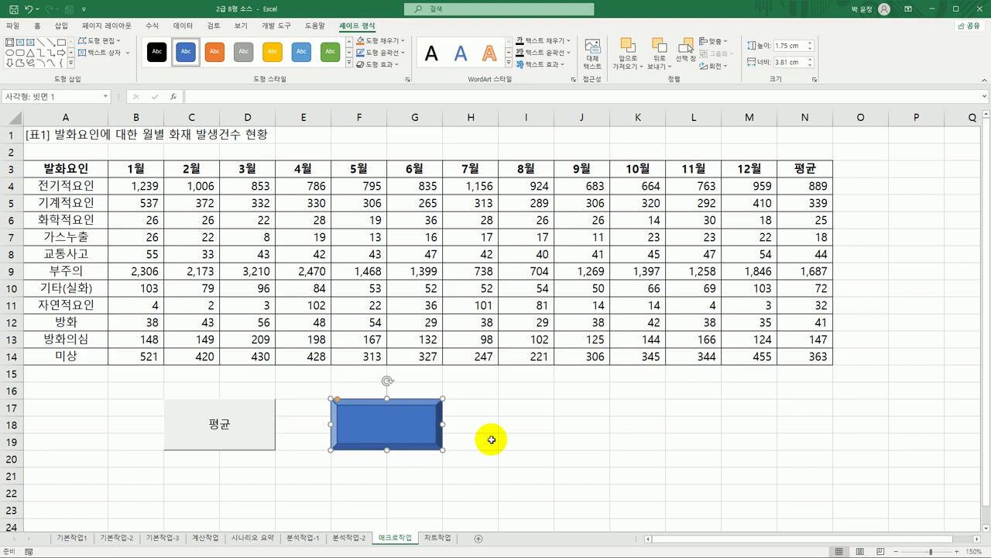
text(서식)
Step: Assign a macro named 서식 to the bevel shape and start recording it in the current workbook
right_click(423, 404)
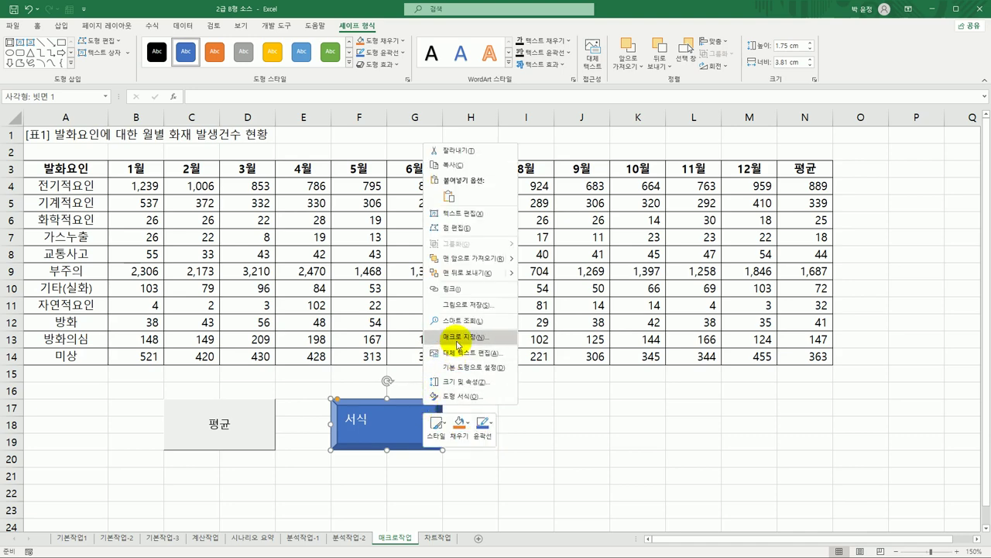
click(457, 338)
drag(511, 225, 622, 218)
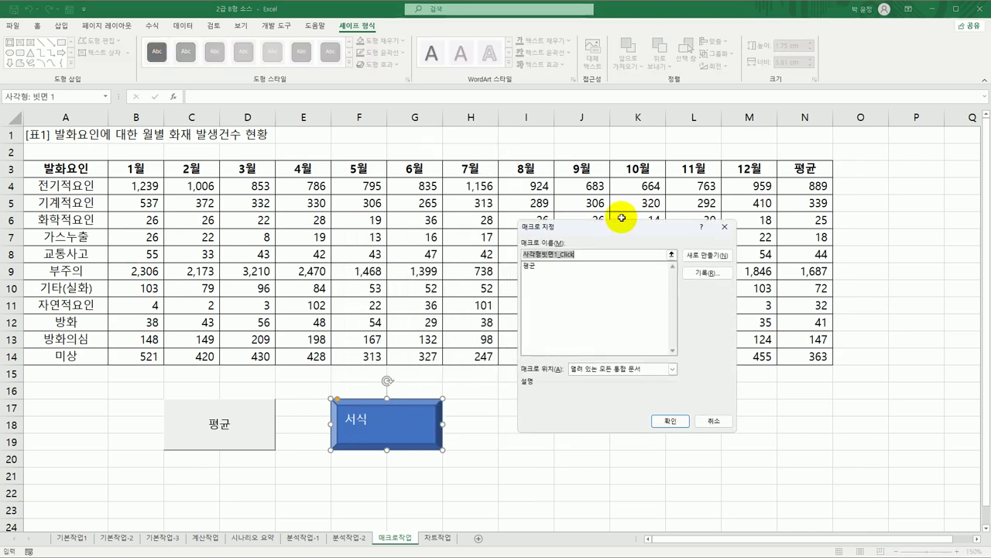
text(서시)
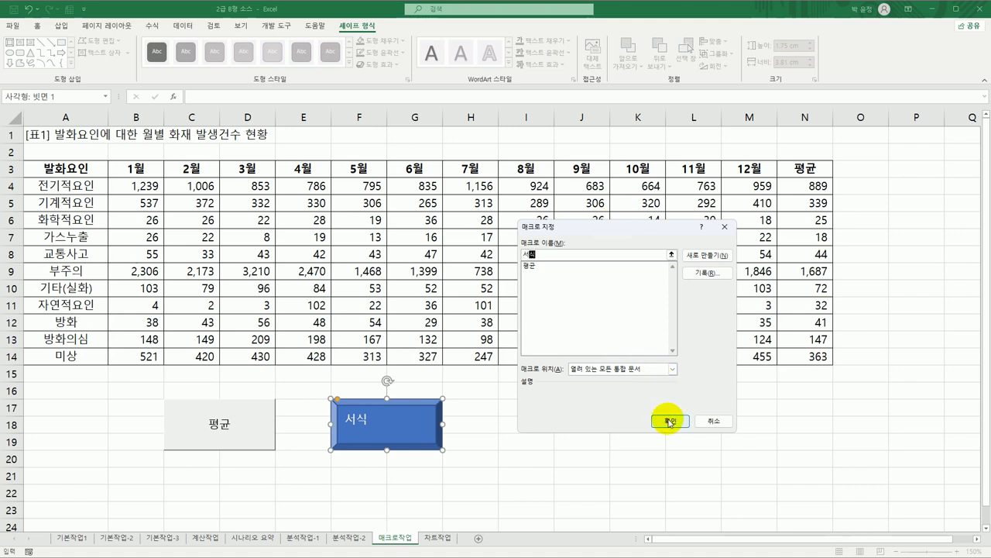
click(707, 273)
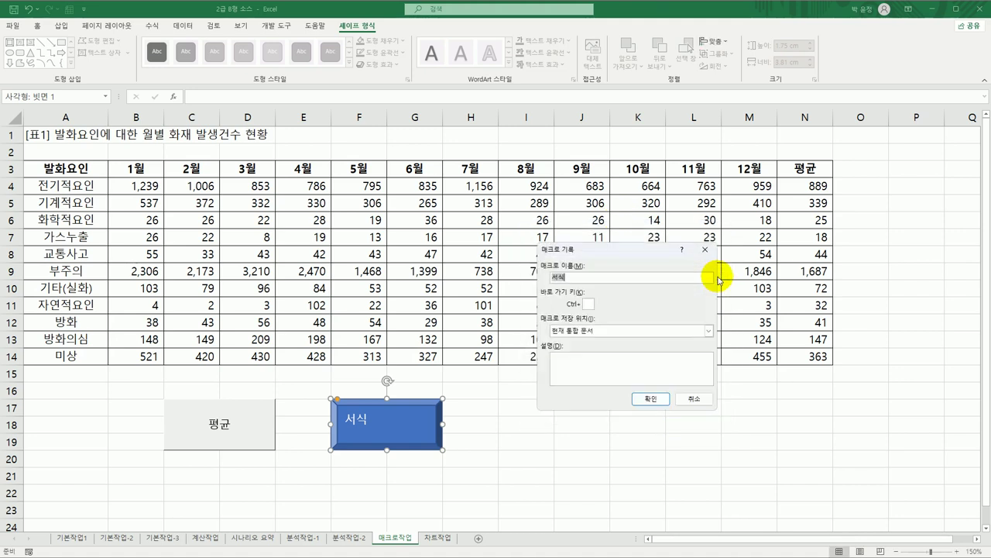
click(655, 400)
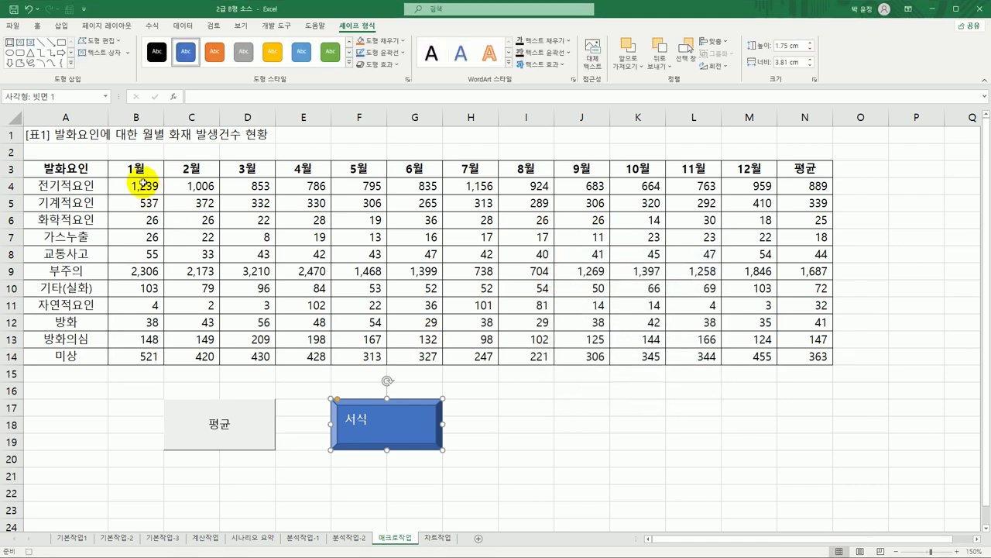
Step: Set the font color of B3:B14 and D3:D14 to standard red and stop recording the macro
drag(140, 166, 147, 355)
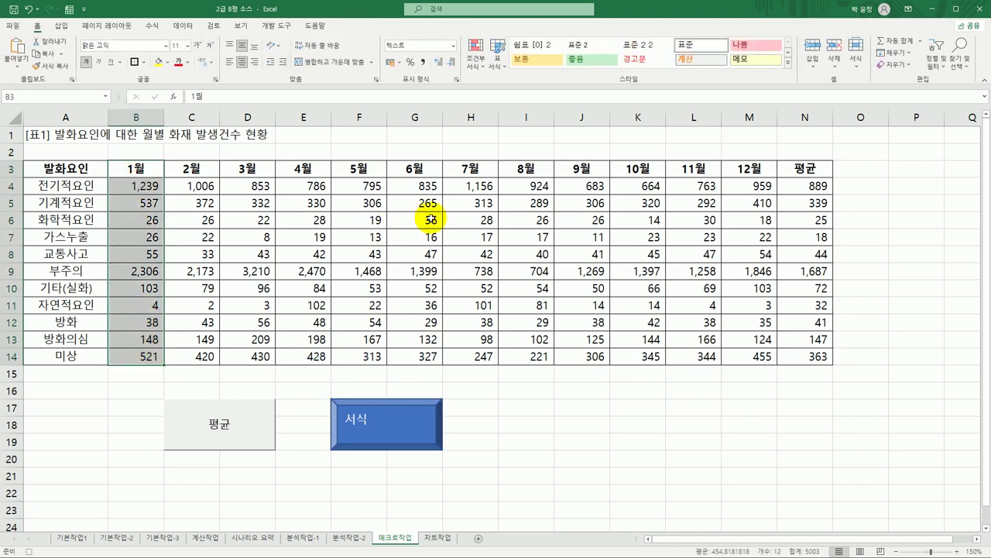
ctrl+click(254, 169)
drag(254, 168, 258, 354)
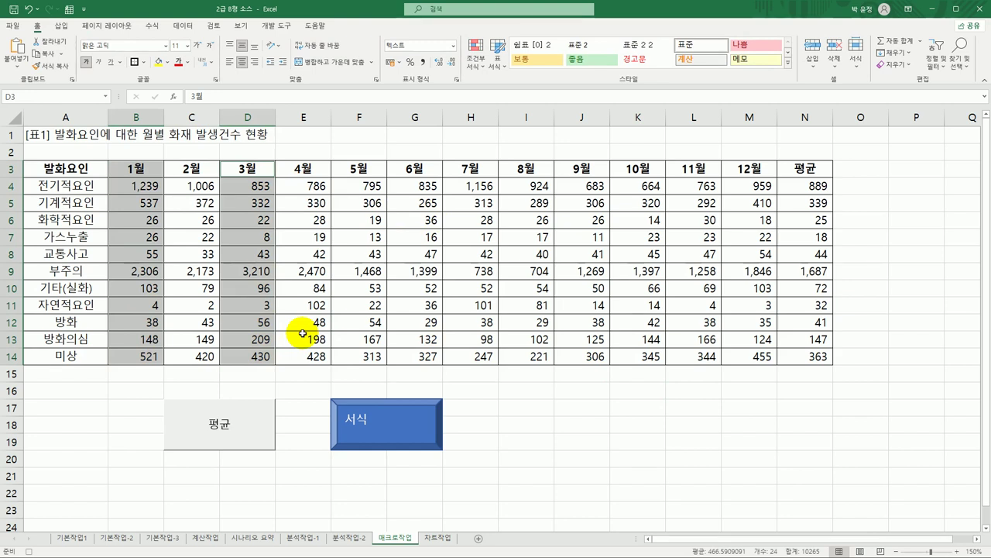
click(188, 63)
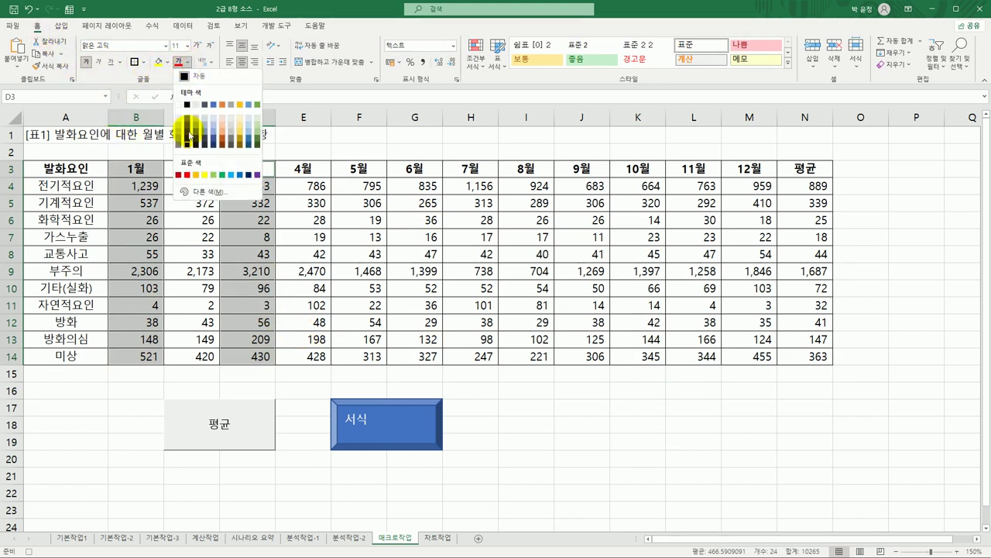
click(186, 175)
click(249, 167)
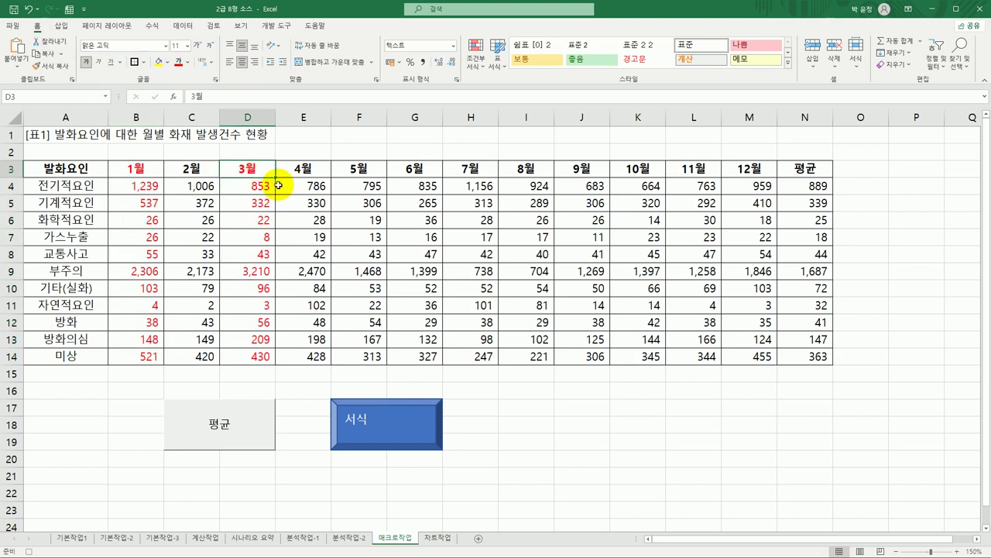
click(274, 25)
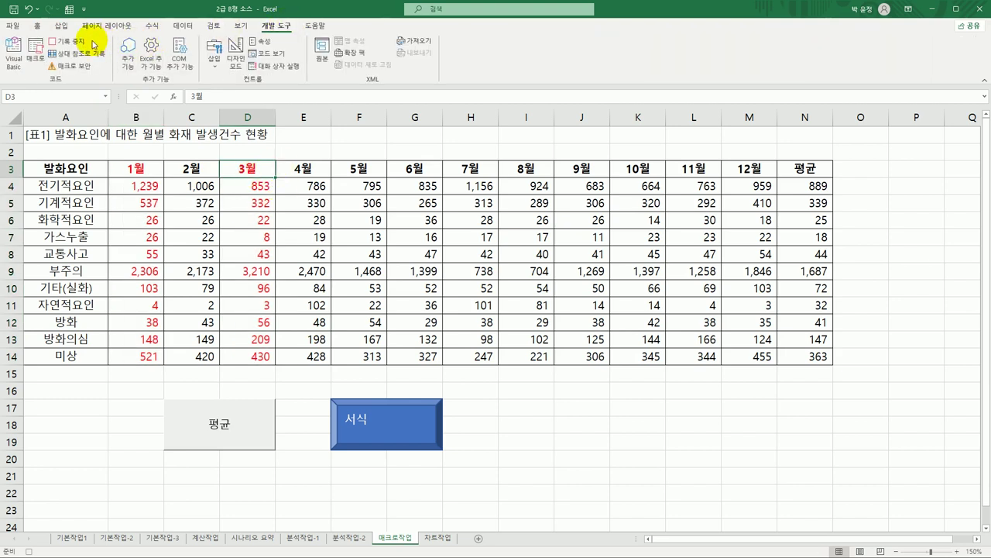
click(92, 44)
click(530, 435)
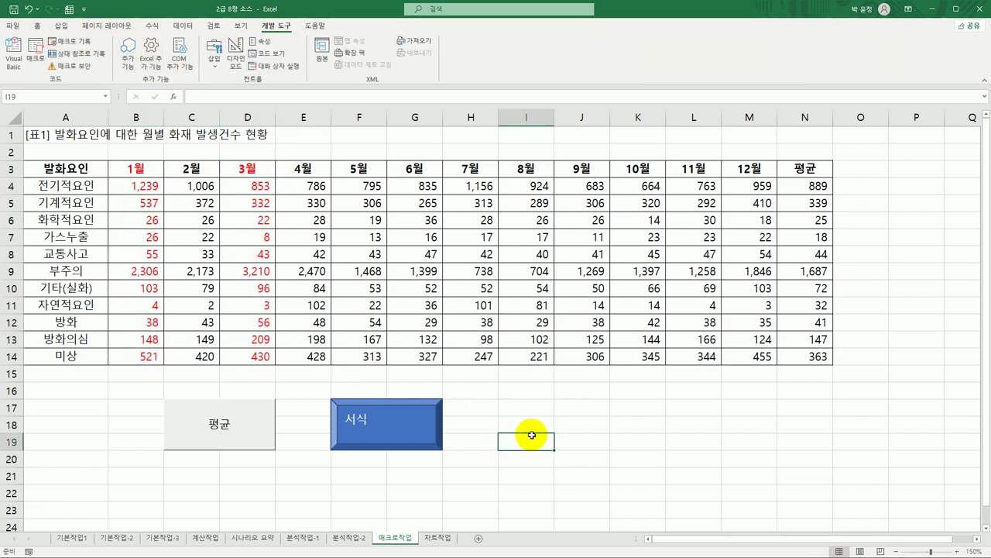
Step: Reset the font color of B3:D14 to automatic and clear the averages in N4:N14 for testing the macros
drag(159, 174, 250, 354)
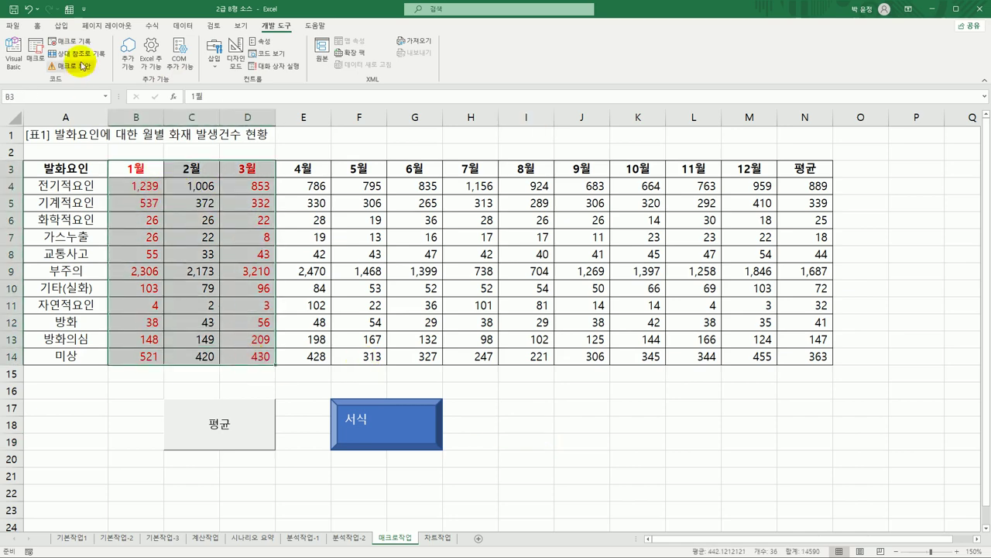
click(37, 25)
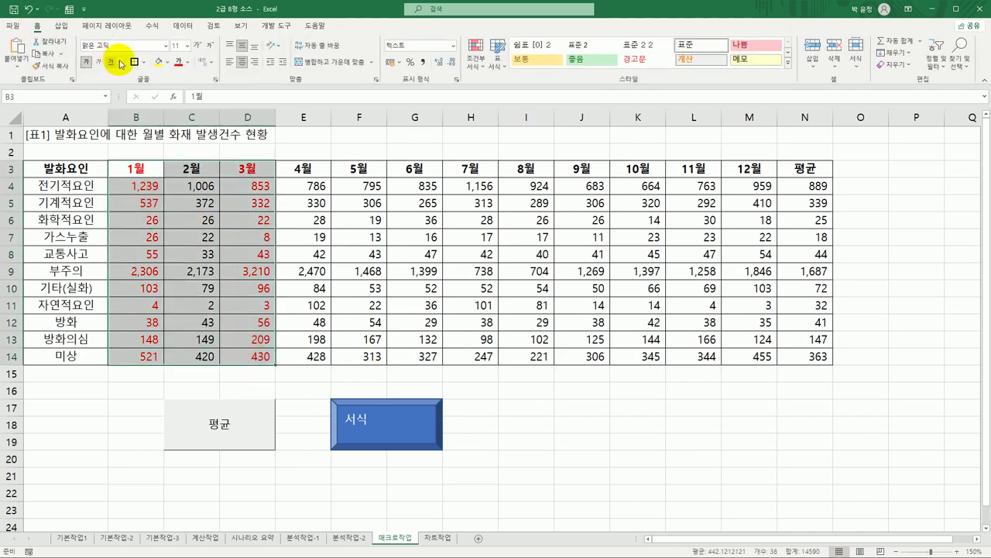
click(192, 62)
click(194, 84)
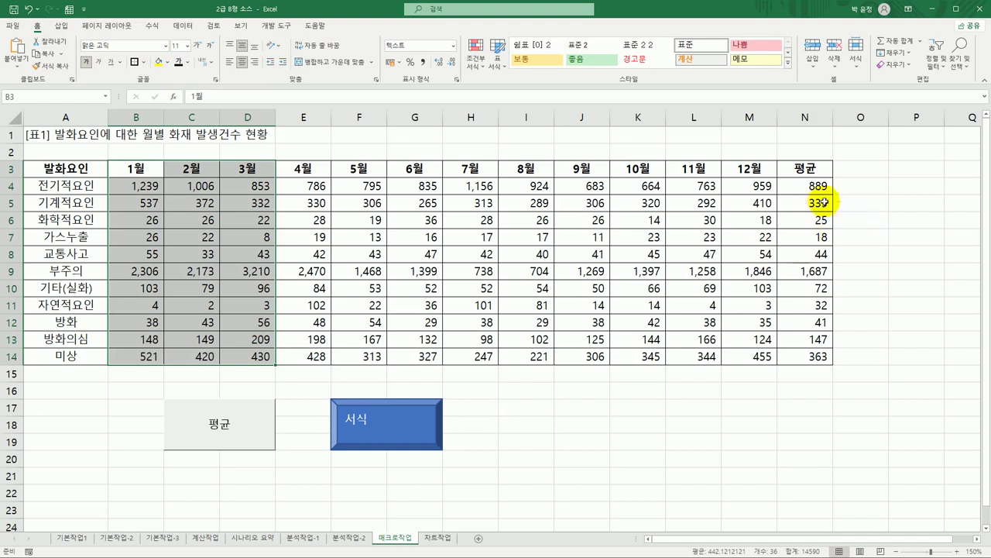
drag(805, 186, 821, 361)
key(Delete)
click(891, 361)
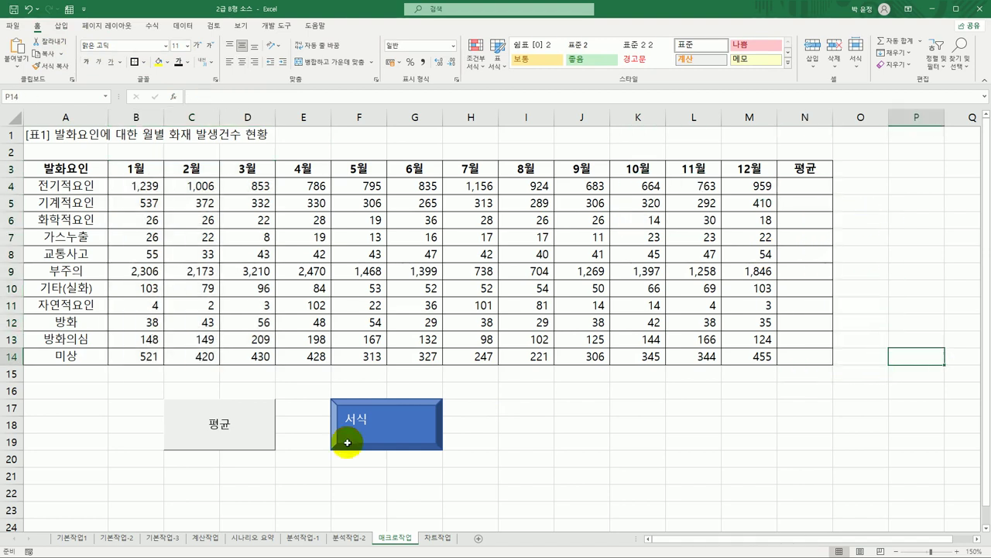
Step: Test both macros by running 평균 from its button and 서식 from the bevel shape
click(194, 426)
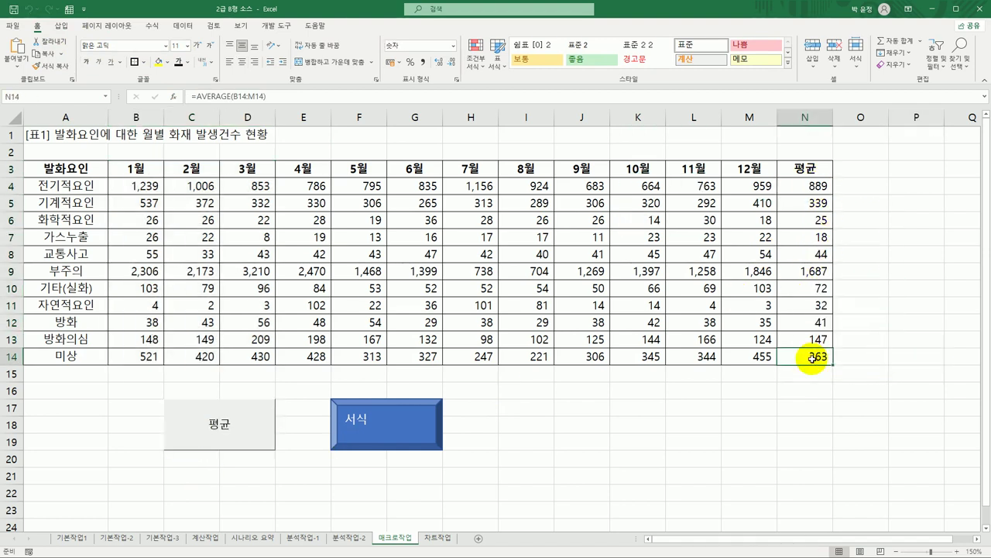
click(356, 432)
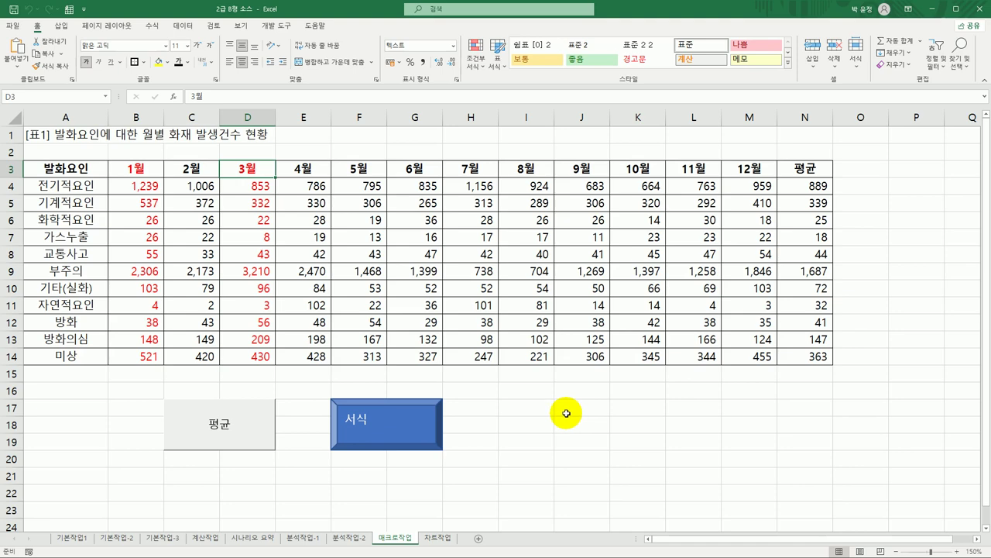
Step: Delete the 별정통신서비스 series from the chart on the 차트작업 sheet
click(438, 537)
scroll(506, 395, down, 3)
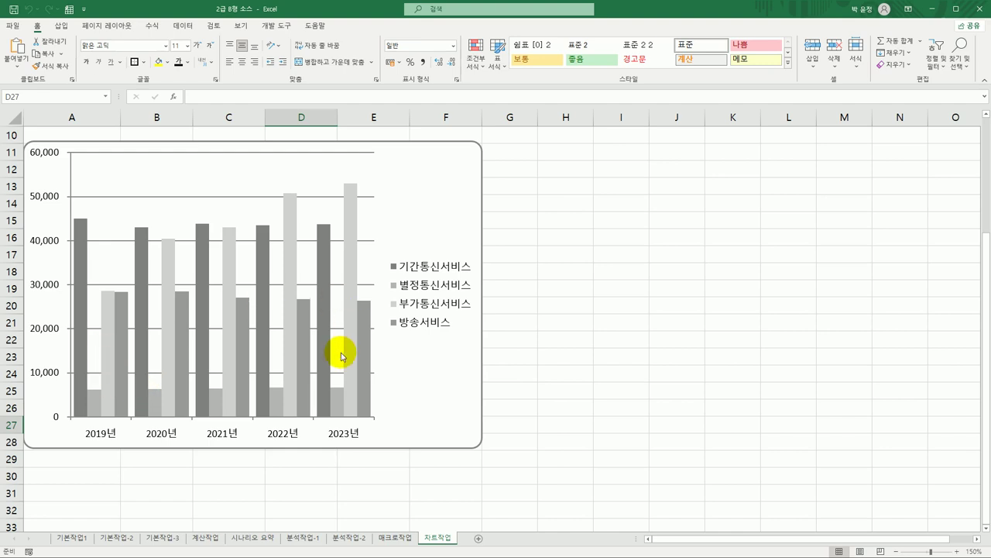
click(96, 408)
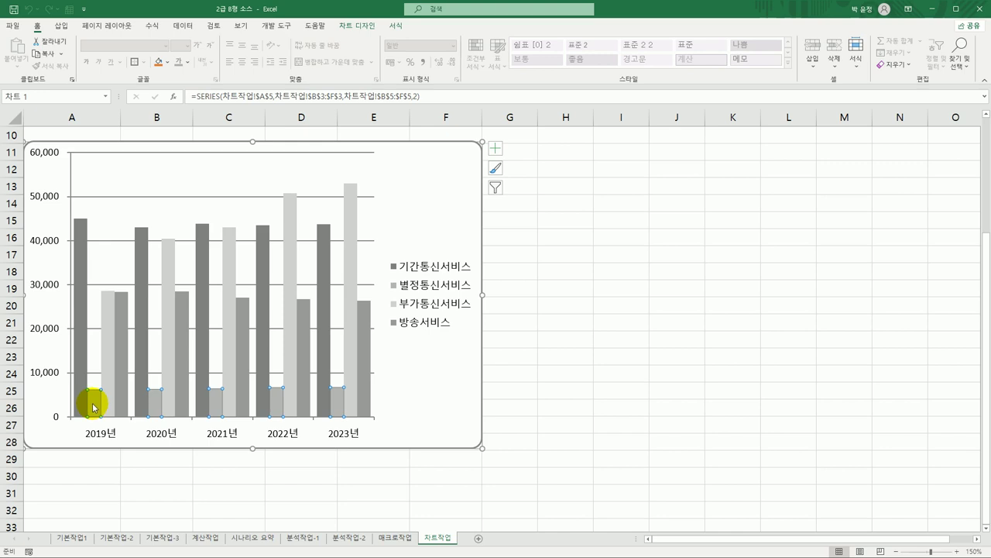
right_click(93, 399)
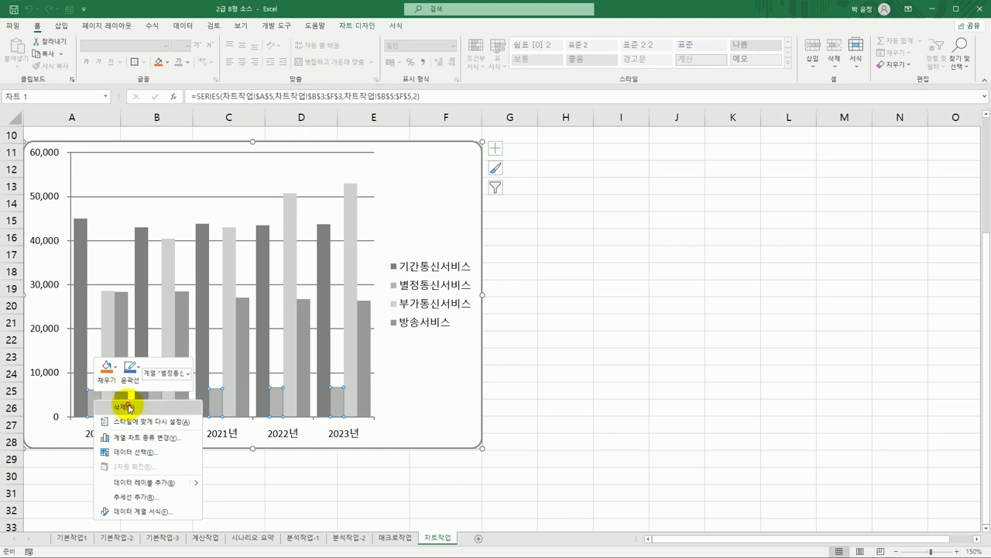
click(130, 407)
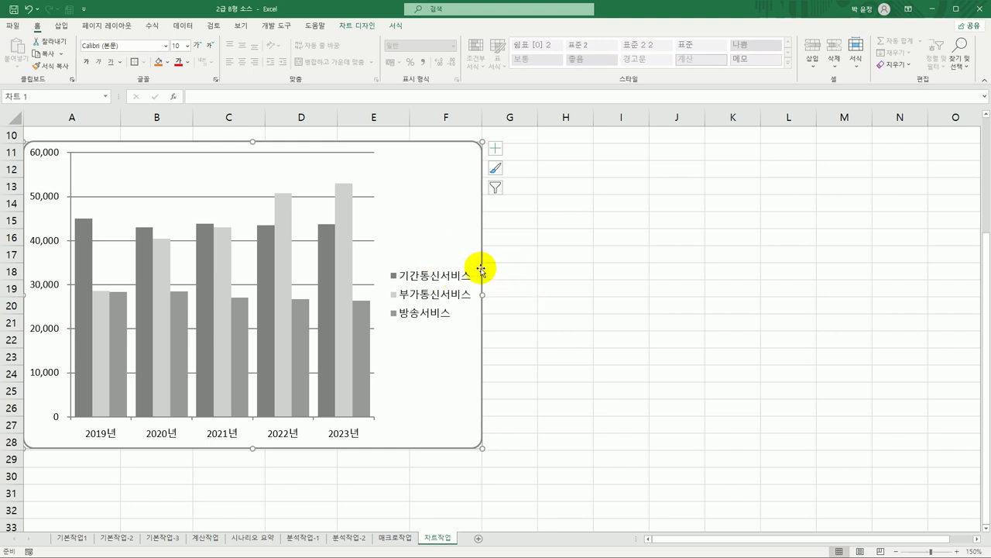
Step: Change the whole chart's type to stacked column (누적 세로 막대형)
right_click(402, 176)
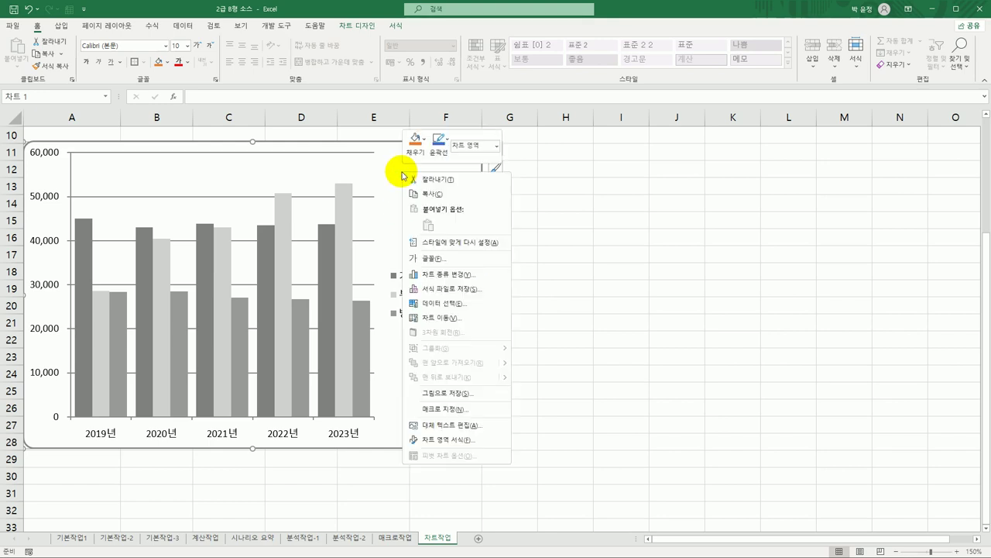
click(480, 274)
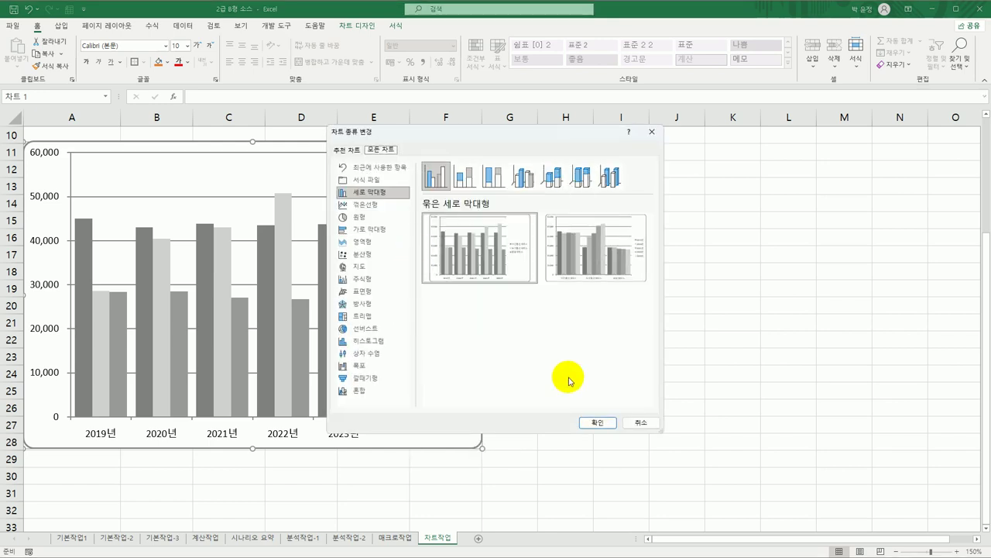
click(466, 179)
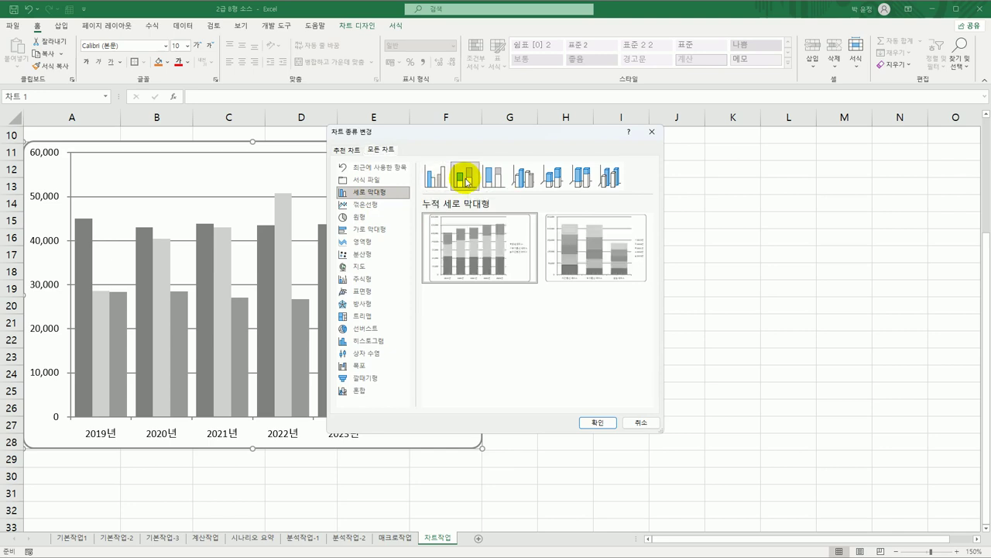
click(599, 422)
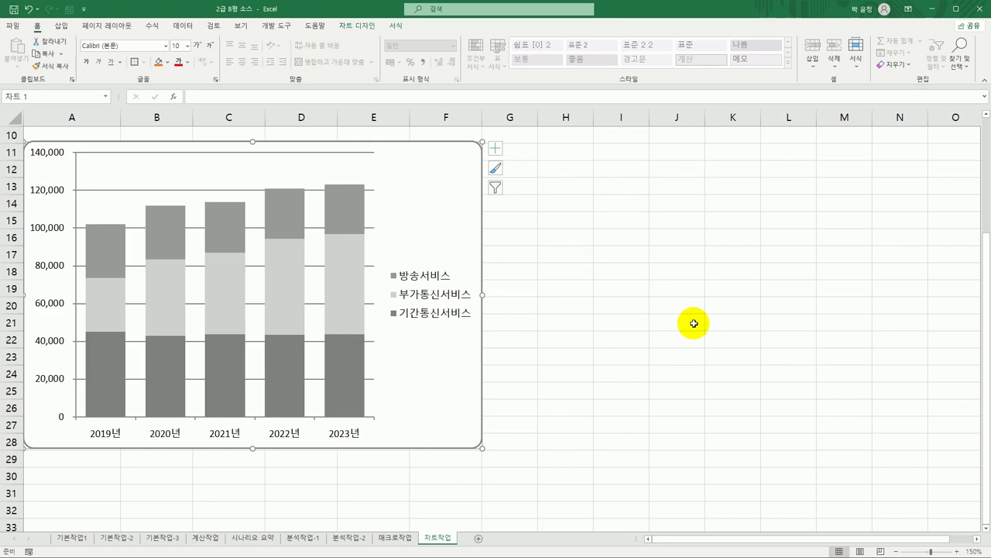
Step: Add a chart title placed above the chart (차트 위)
click(496, 150)
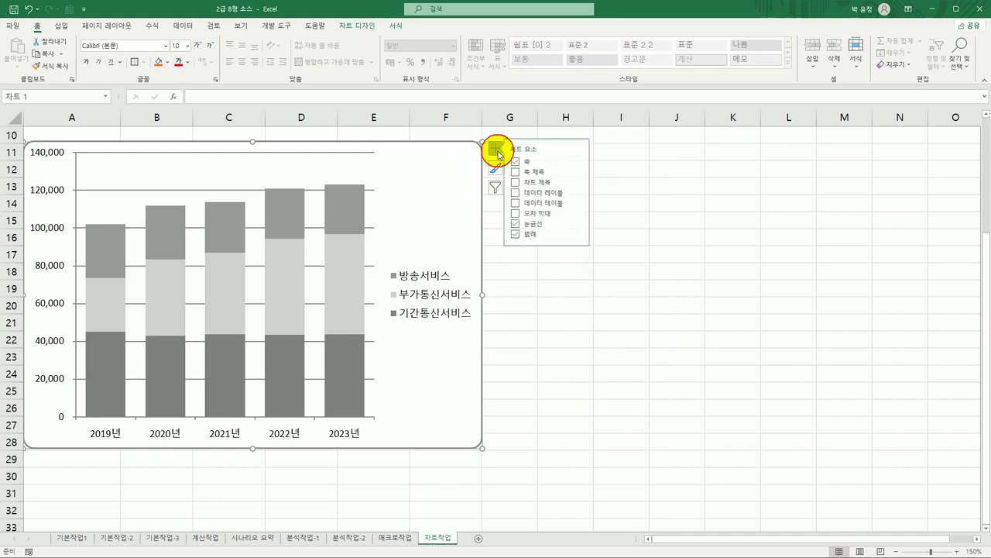
click(554, 183)
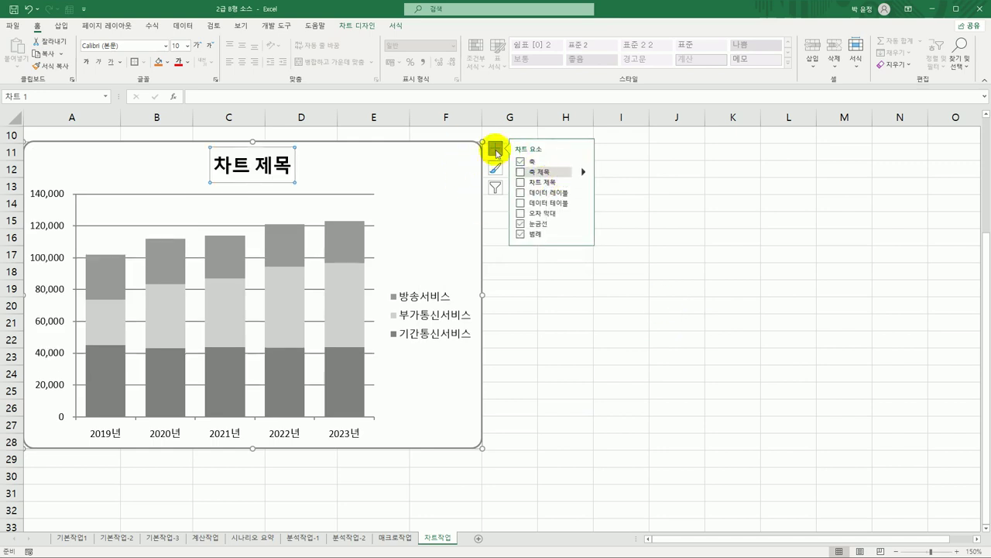
click(357, 26)
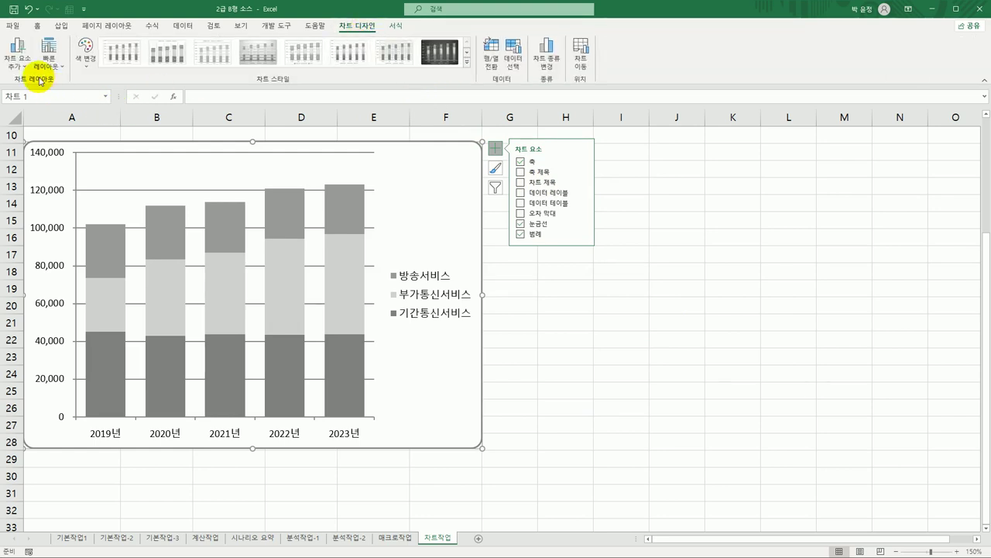
click(17, 56)
mouse_move(23, 109)
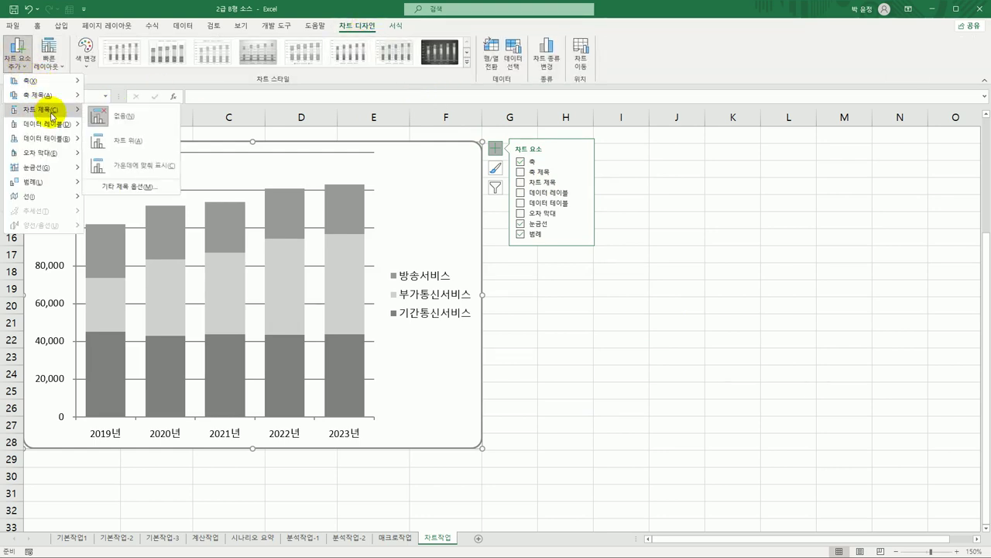
click(122, 143)
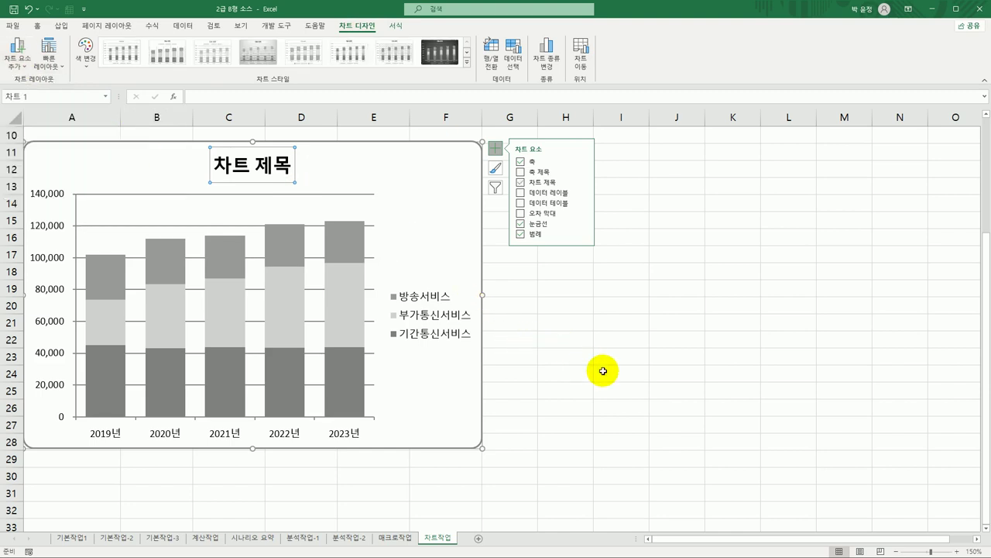
Step: Link the chart title to cell A1 of the 차트작업 sheet with a formula reference
scroll(603, 372, up, 2)
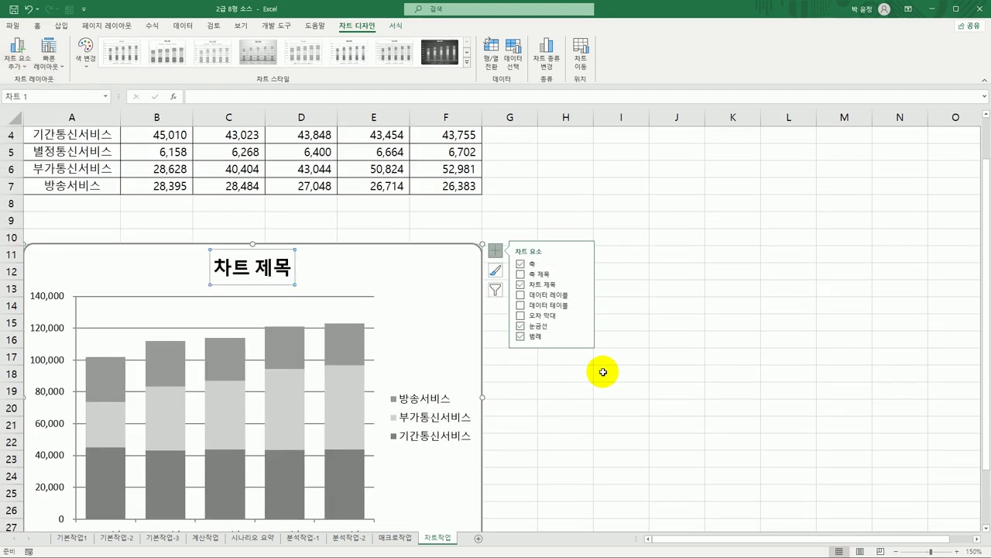
click(218, 97)
text(=)
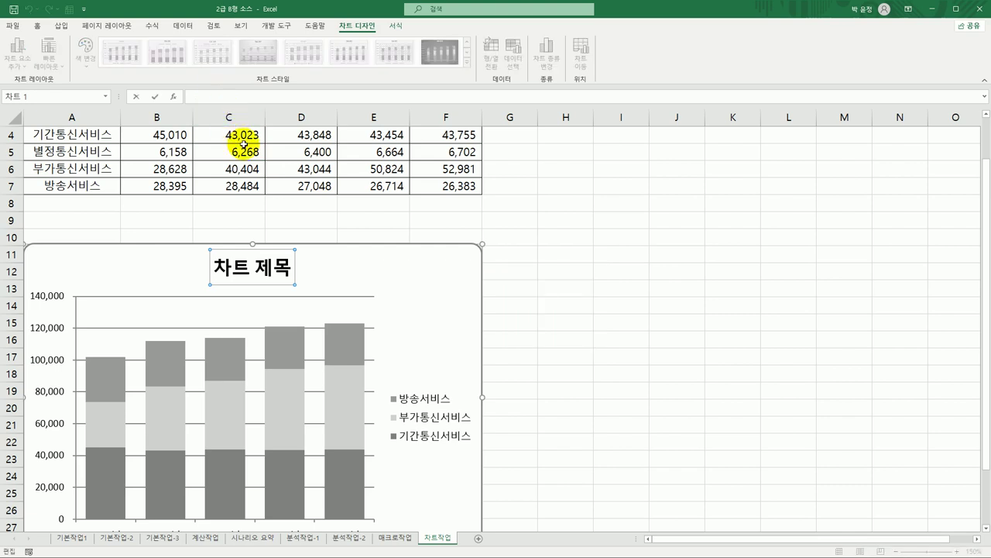
scroll(246, 180, up, 1)
click(82, 144)
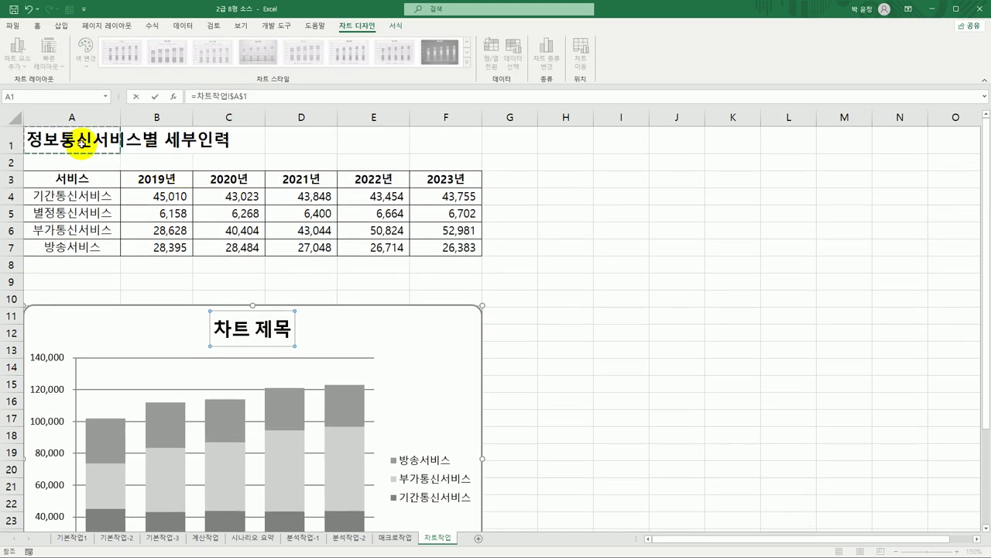
key(Return)
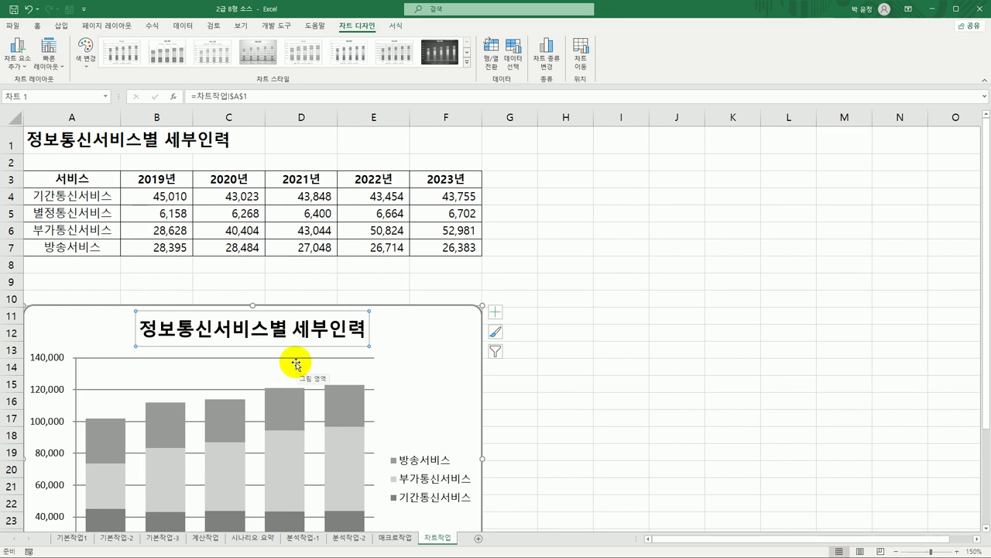
Step: Add a data label at the inside end (안쪽 끝에) to only the 2023년 point of the 부가통신서비스 series
scroll(333, 353, down, 2)
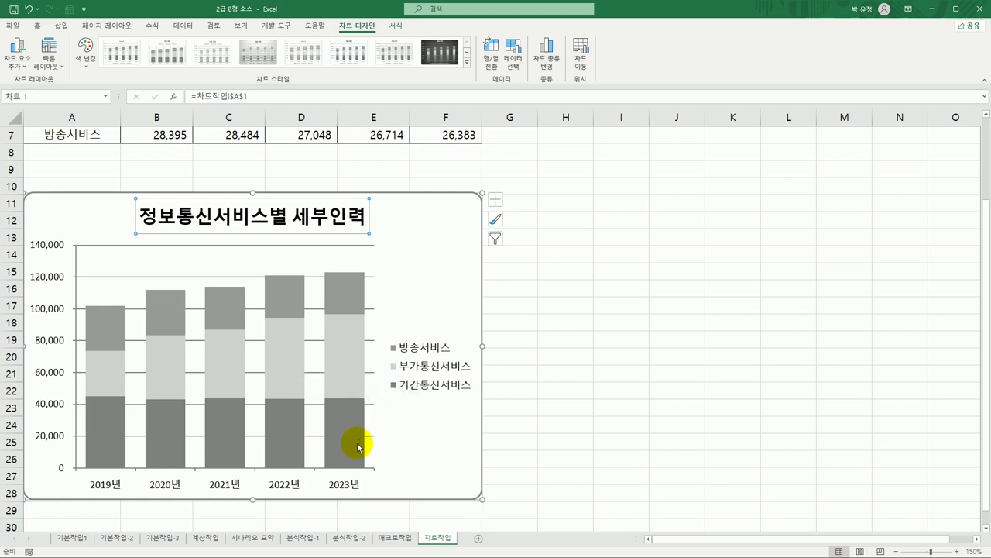
click(335, 455)
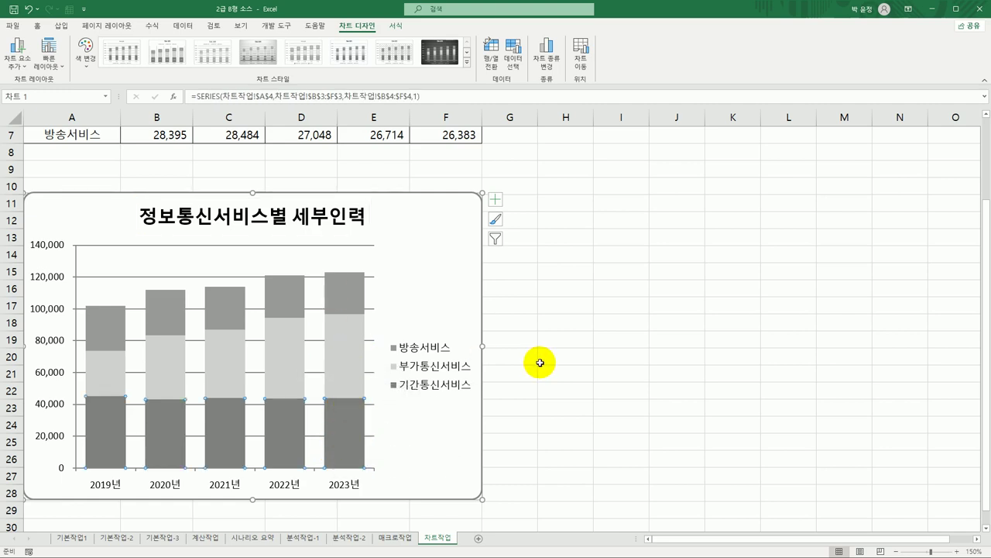
click(362, 372)
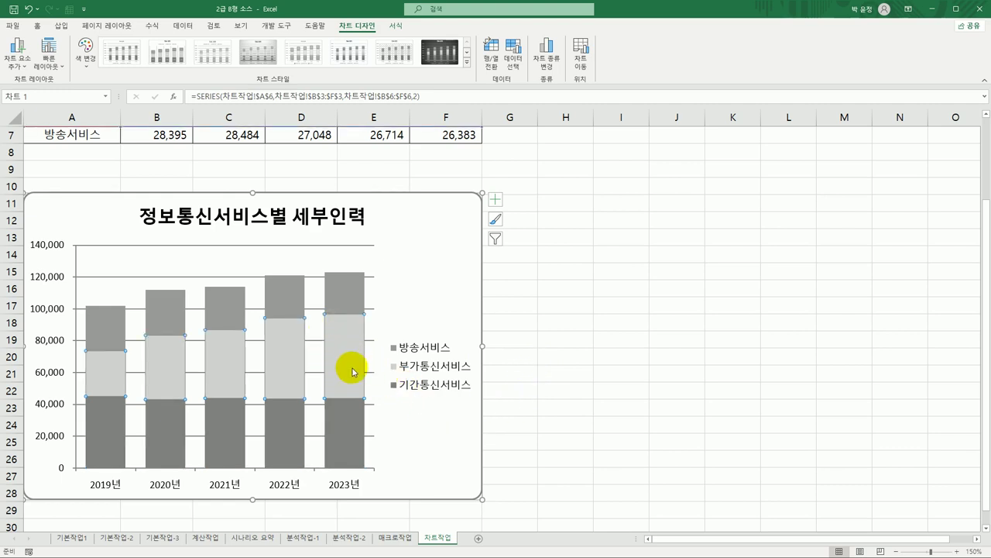
click(337, 339)
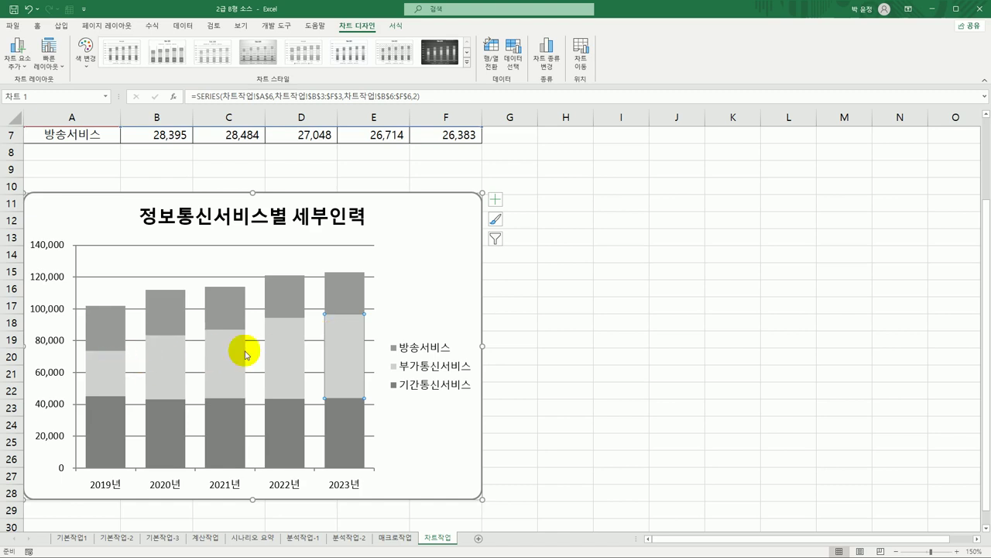
mouse_move(351, 353)
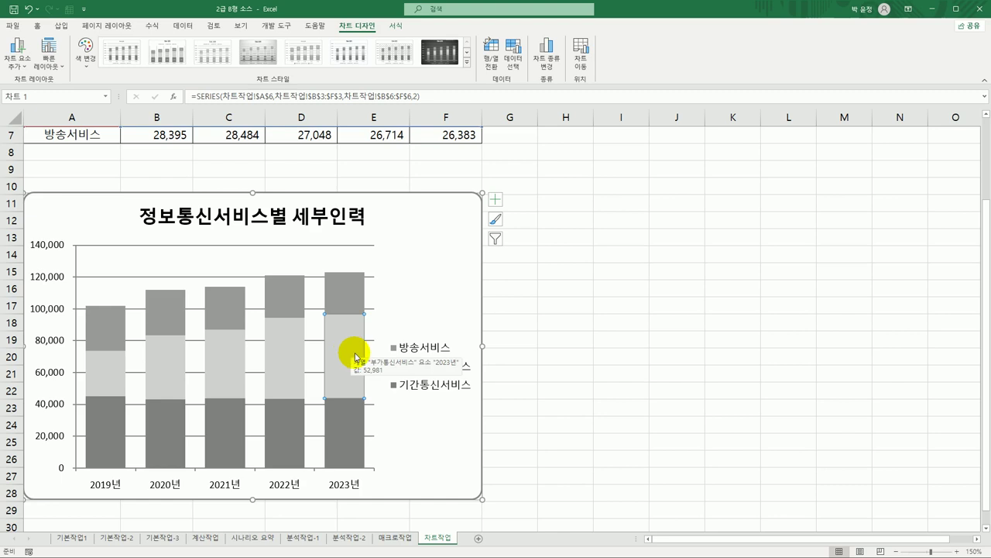
click(495, 199)
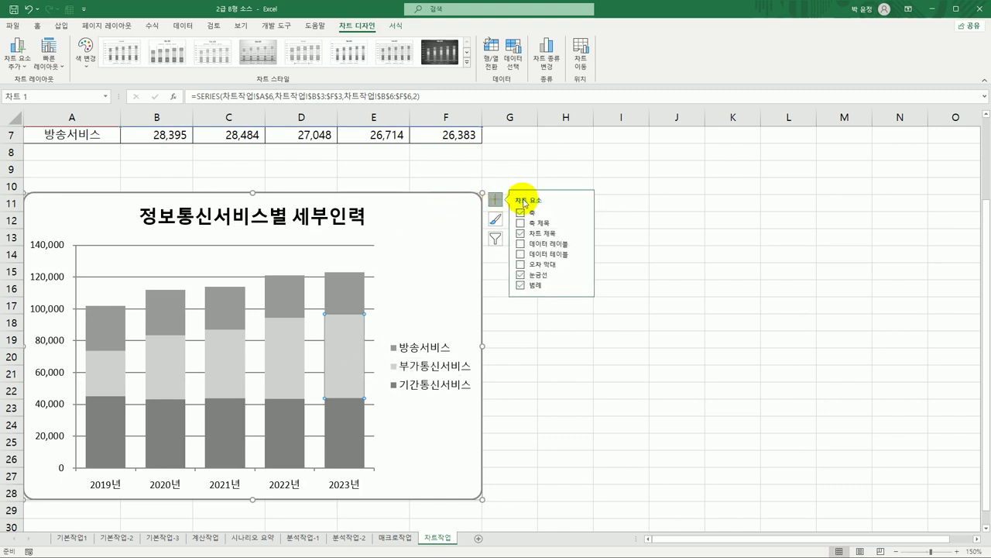
click(583, 243)
click(627, 261)
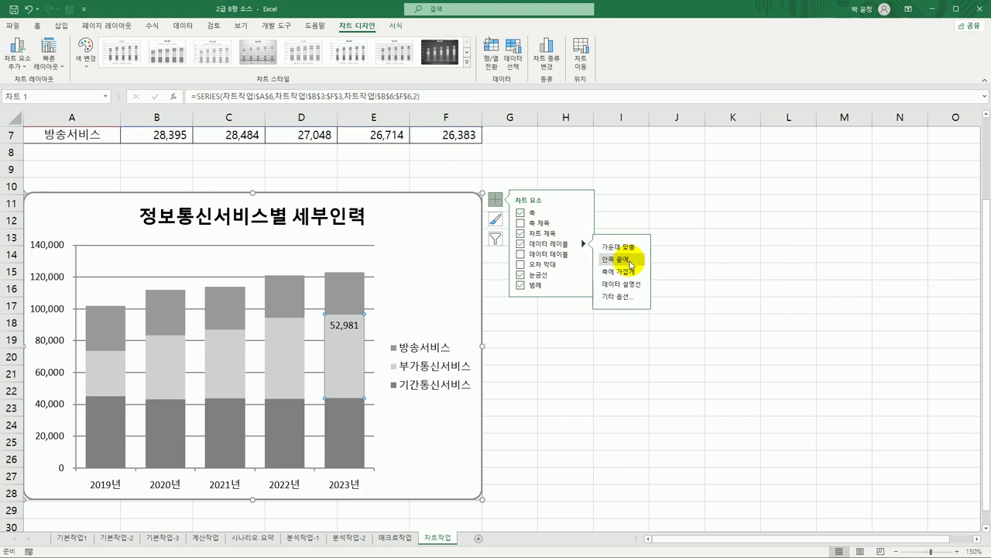
Step: Format the chart's data series with a series overlap of 0% and a gap width of 0%
click(359, 293)
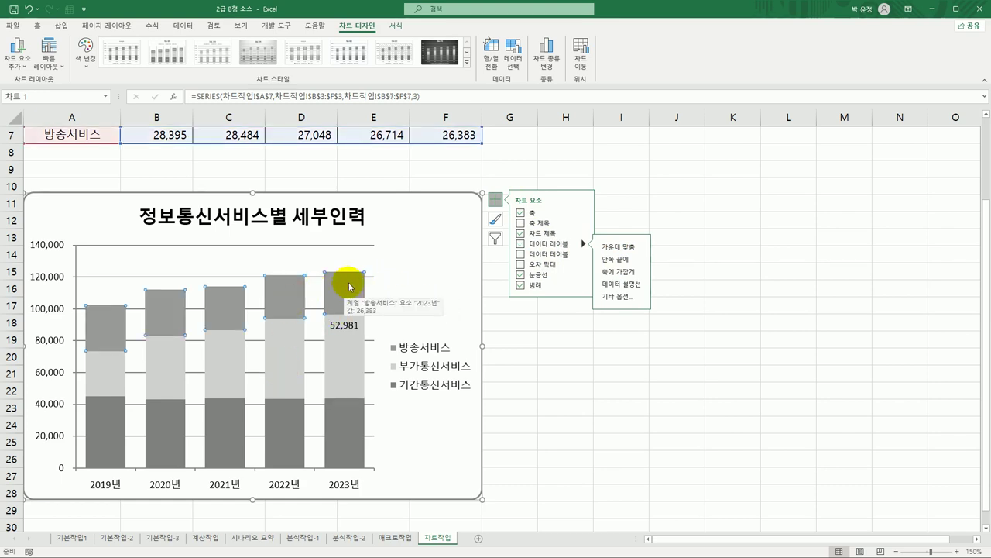
right_click(350, 287)
click(513, 354)
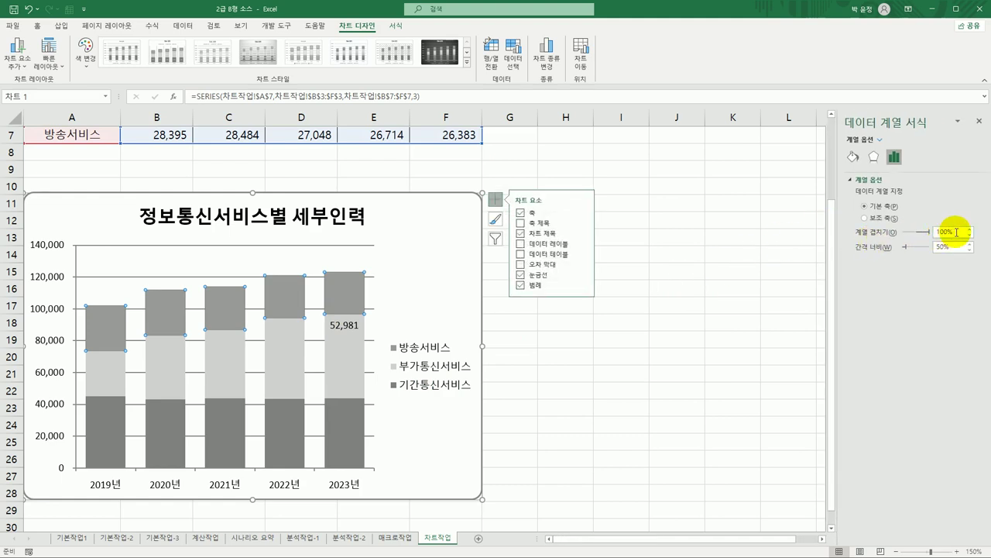
double_click(957, 230)
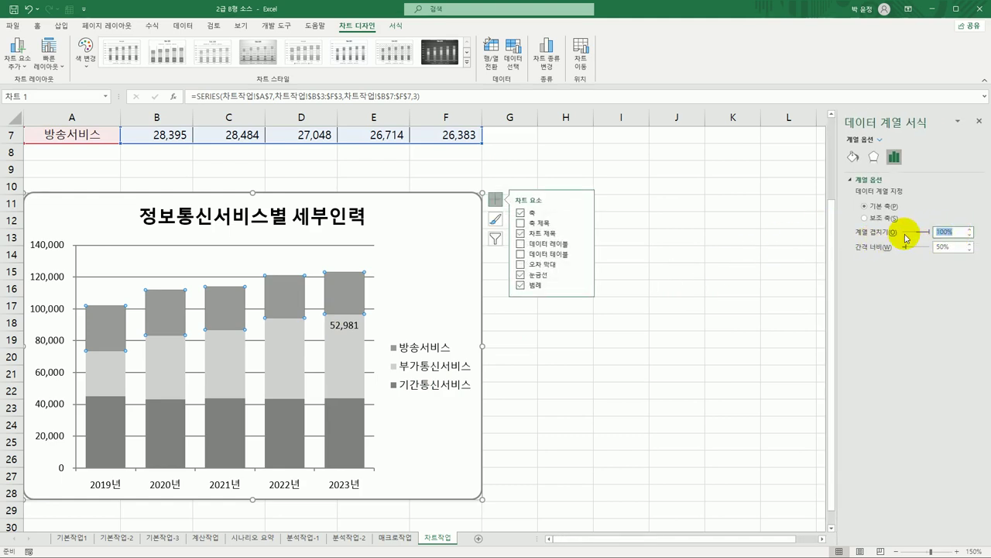
text(0)
key(Tab)
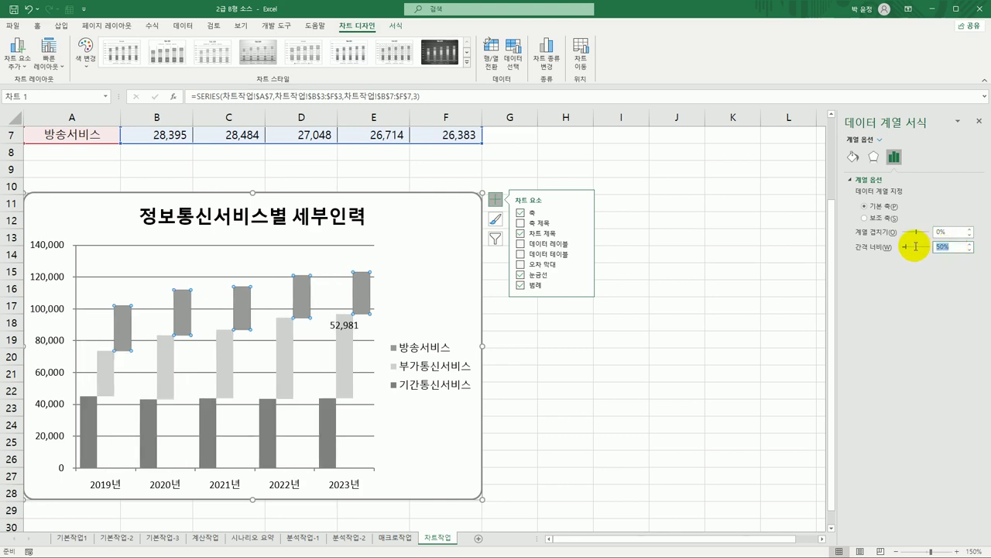
text(0)
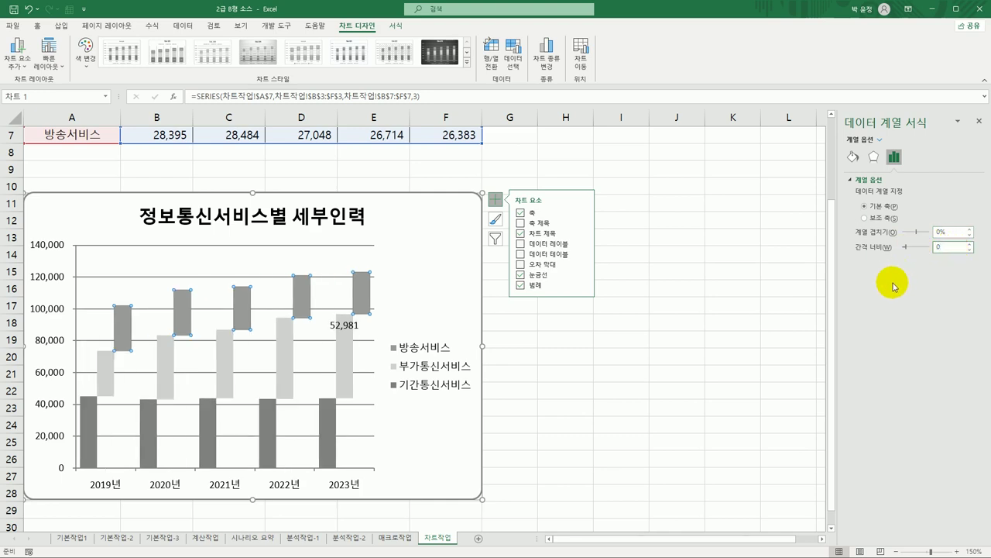
key(Return)
click(578, 334)
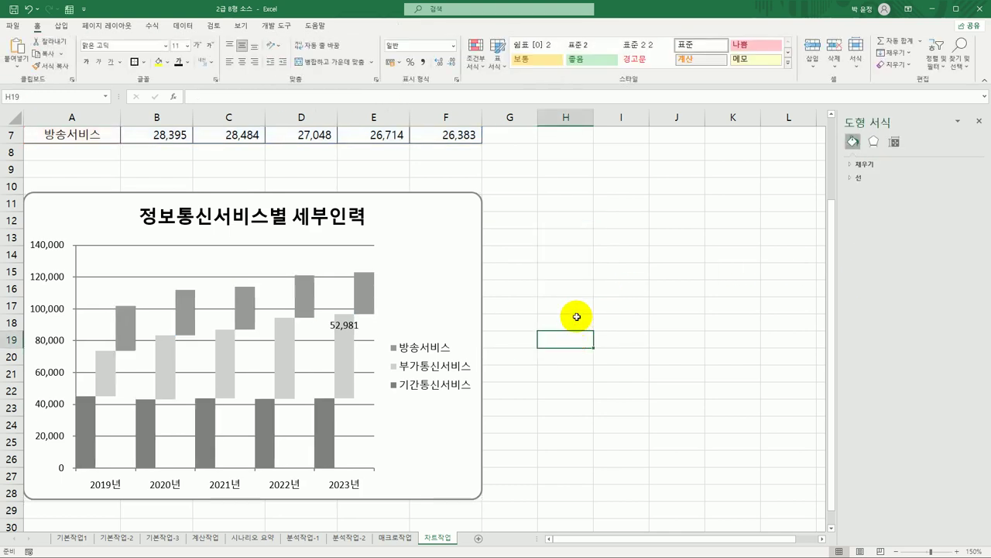
scroll(577, 317, down, 1)
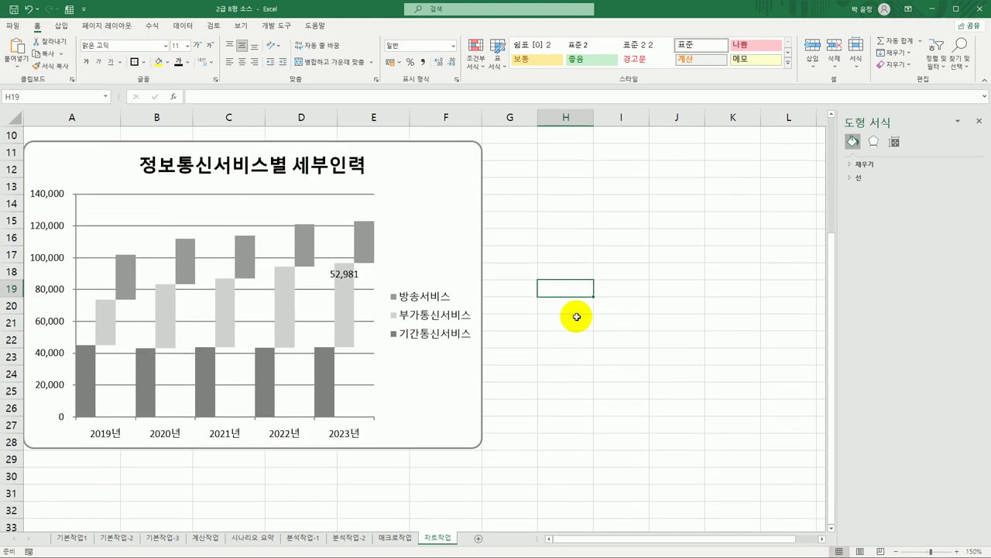